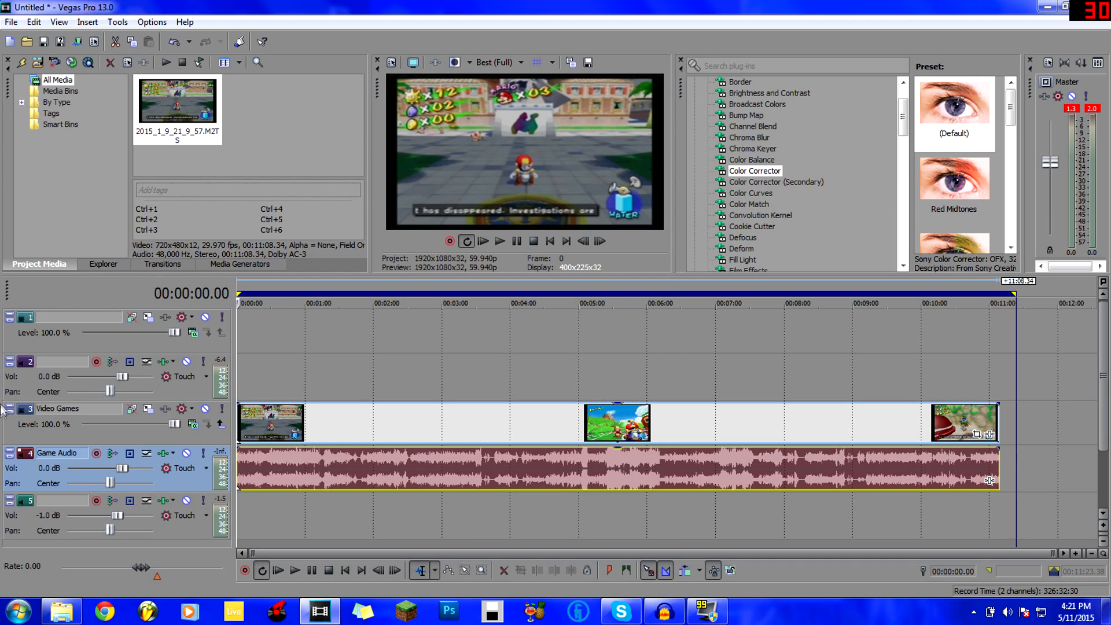
Step: Delete the empty video and audio tracks, keeping only the Video Games and Game Audio tracks
left_click(61, 335)
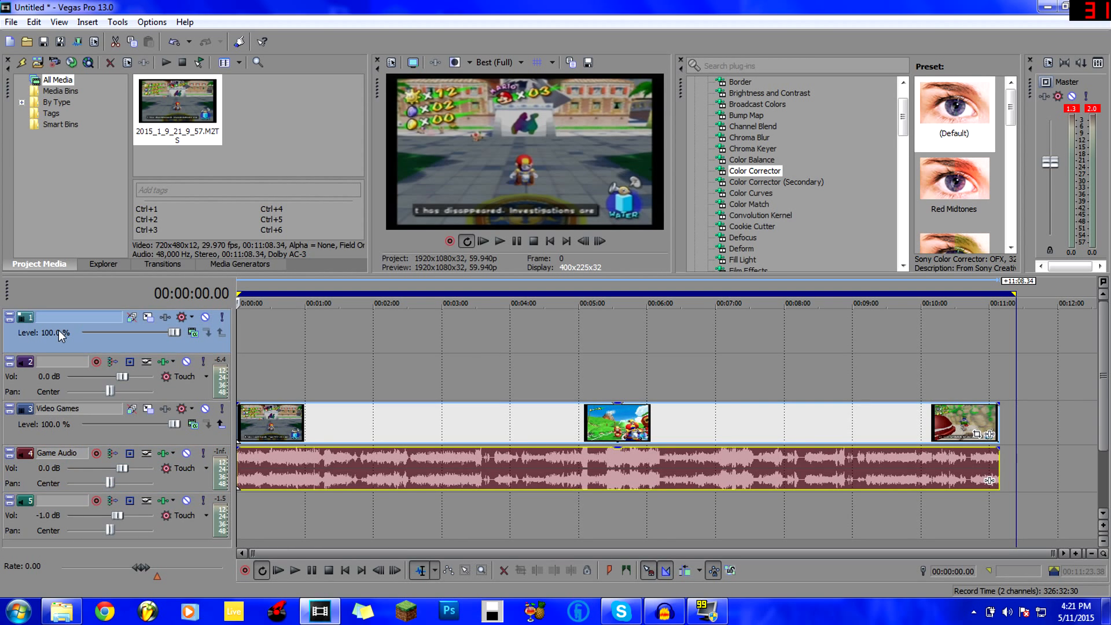
key("Delete")
left_click(57, 330)
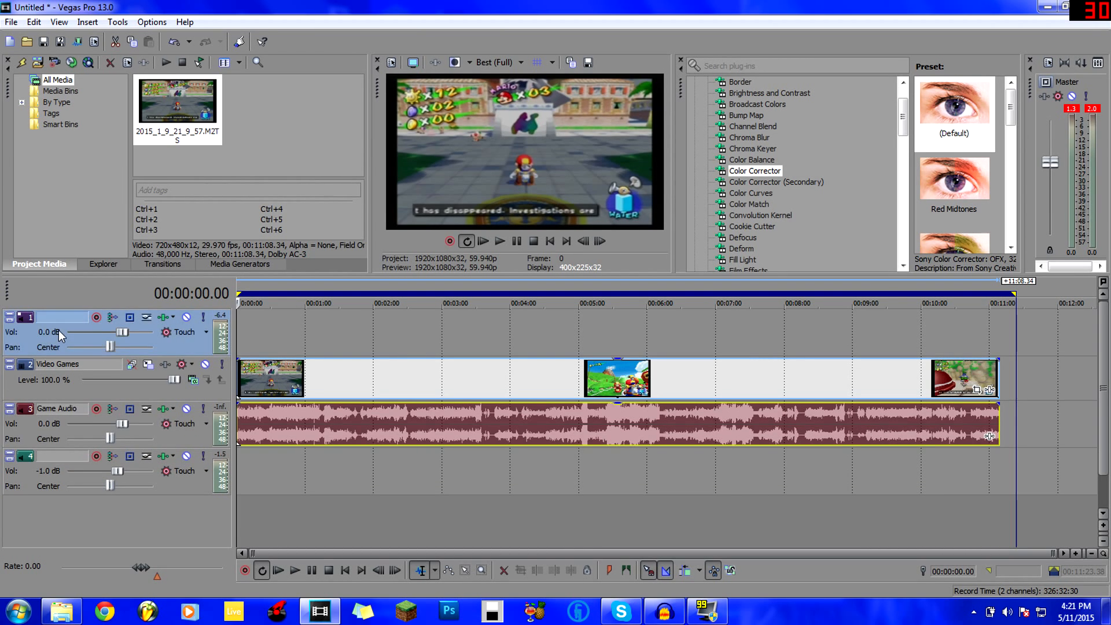
key("Delete")
left_click(34, 420)
key("Delete")
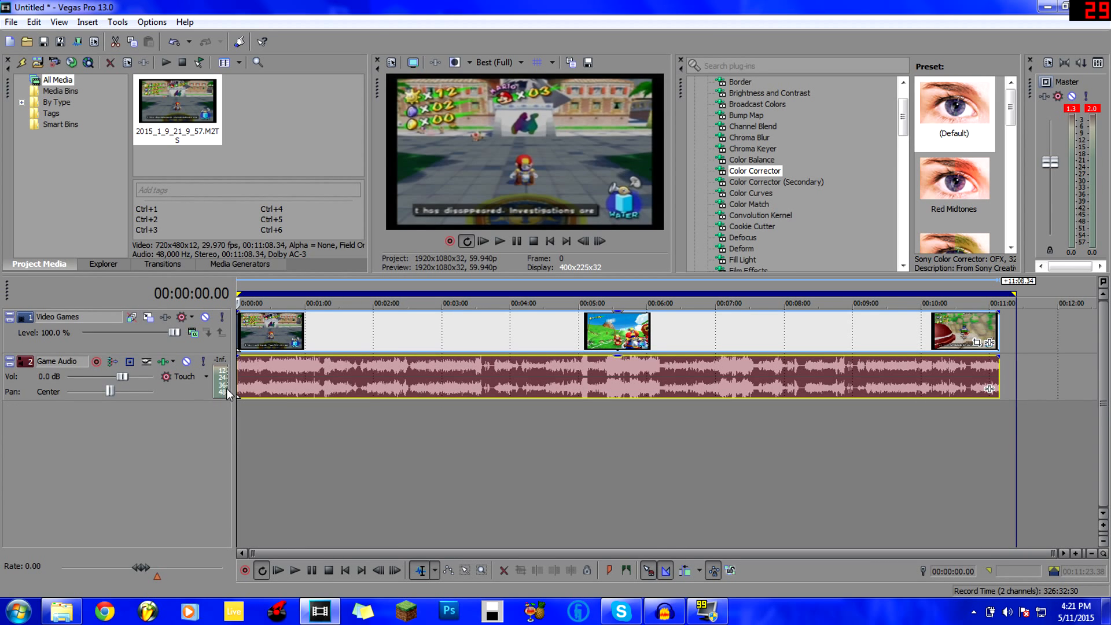
Step: Look through the gameplay clip at various points along the timeline to examine the black borders around the picture
left_click(319, 441)
left_click(508, 442)
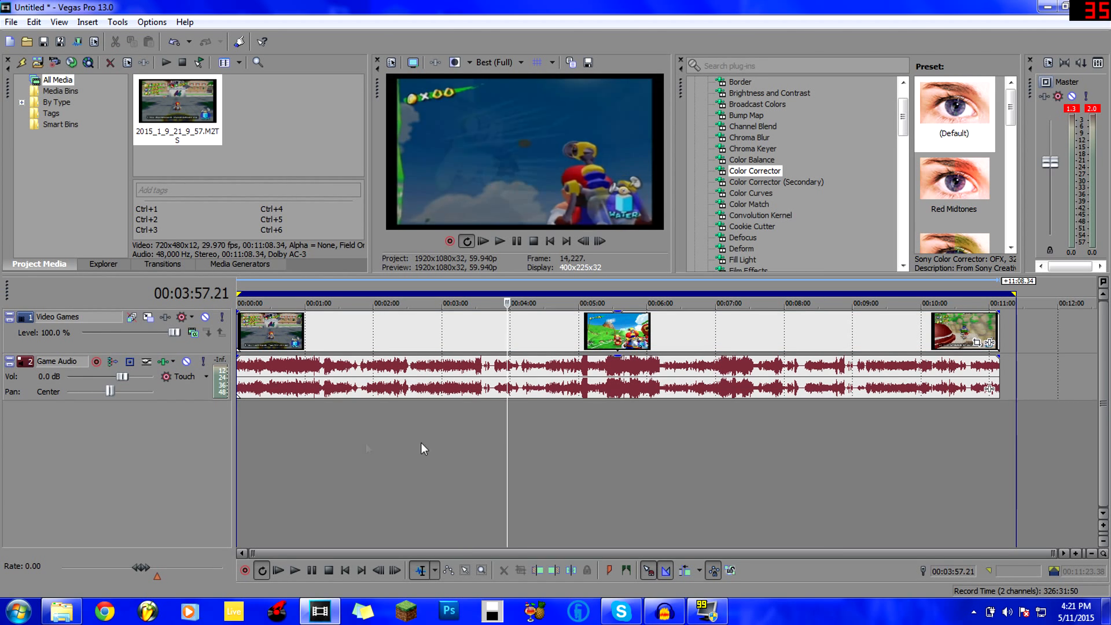
left_click(331, 445)
left_click(460, 426)
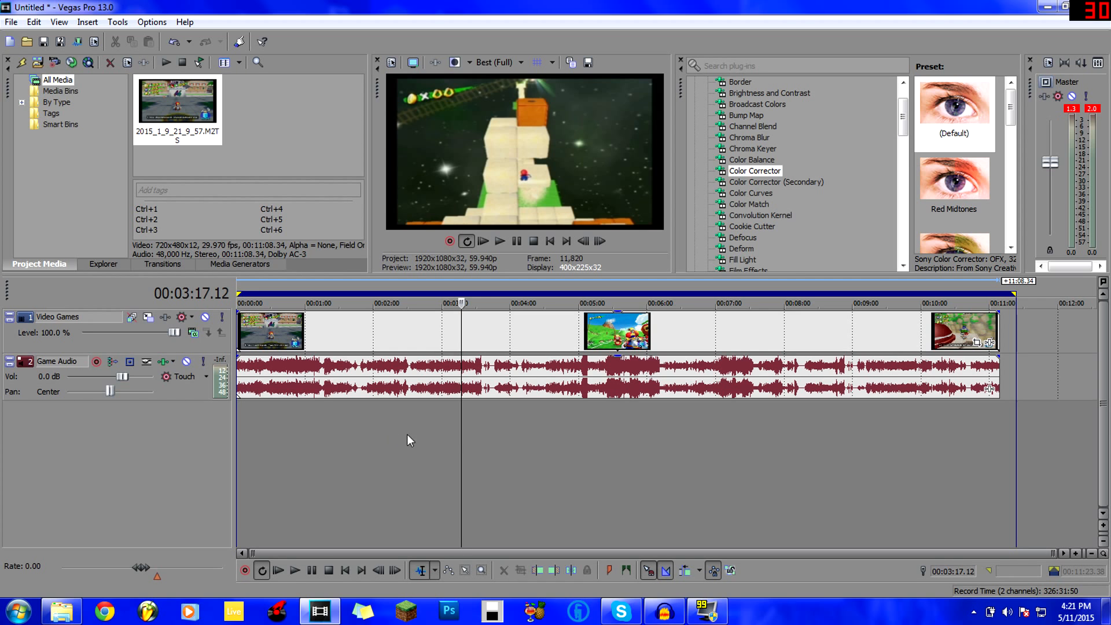
left_click(540, 443)
left_click(405, 415)
left_click(586, 417)
left_click(653, 419)
left_click(734, 421)
left_click(571, 421)
left_click(805, 421)
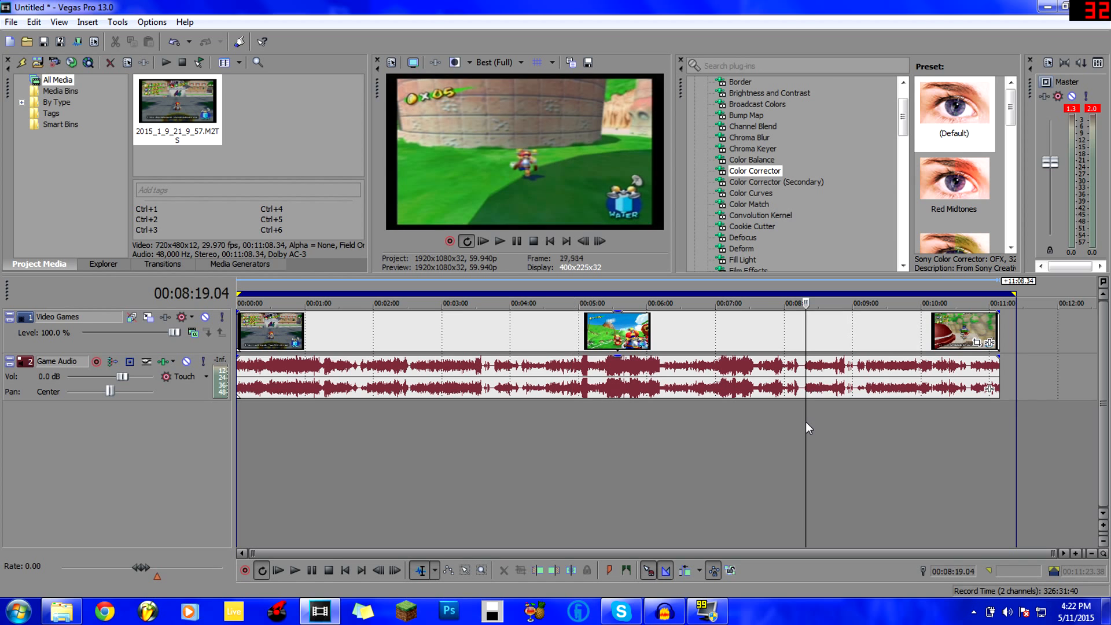
Step: Set the video preview quality to Preview (Auto)
left_click(491, 63)
mouse_move(505, 96)
left_click(560, 97)
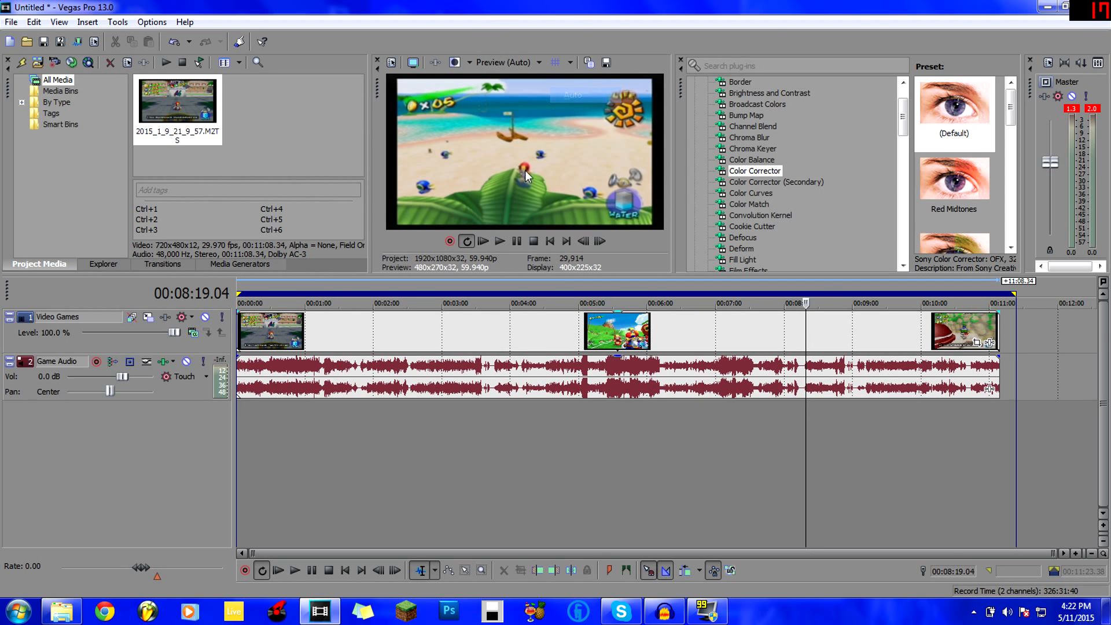
Step: Check the clip's black borders again at several points between the first minute and about 00:10:24
left_click(514, 421)
left_click(419, 421)
left_click(300, 435)
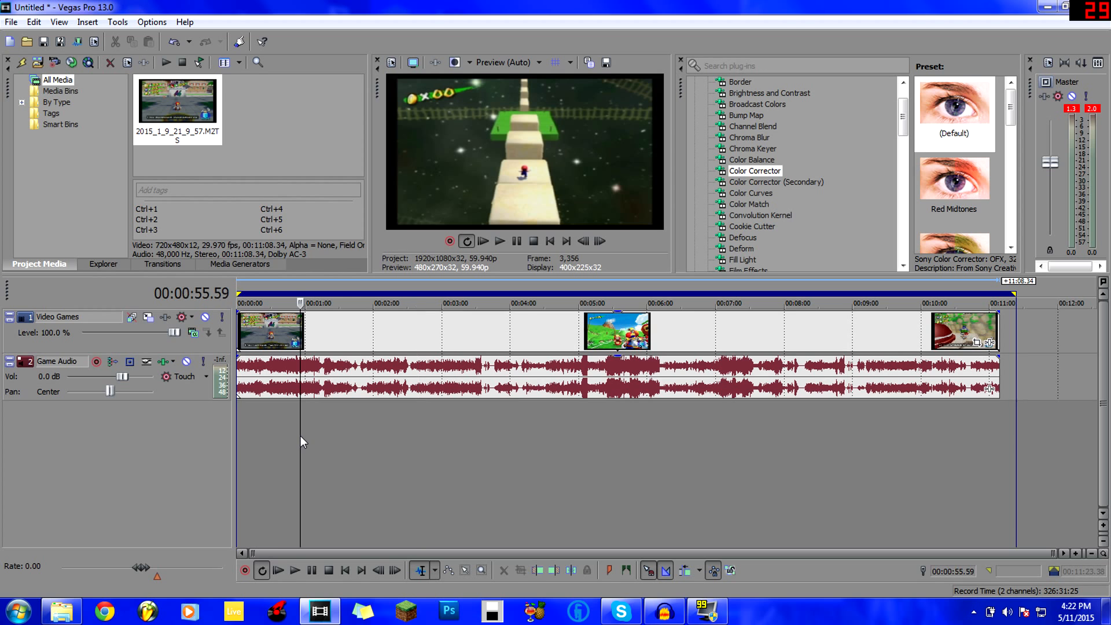
left_click(461, 425)
left_click(295, 420)
left_click(495, 412)
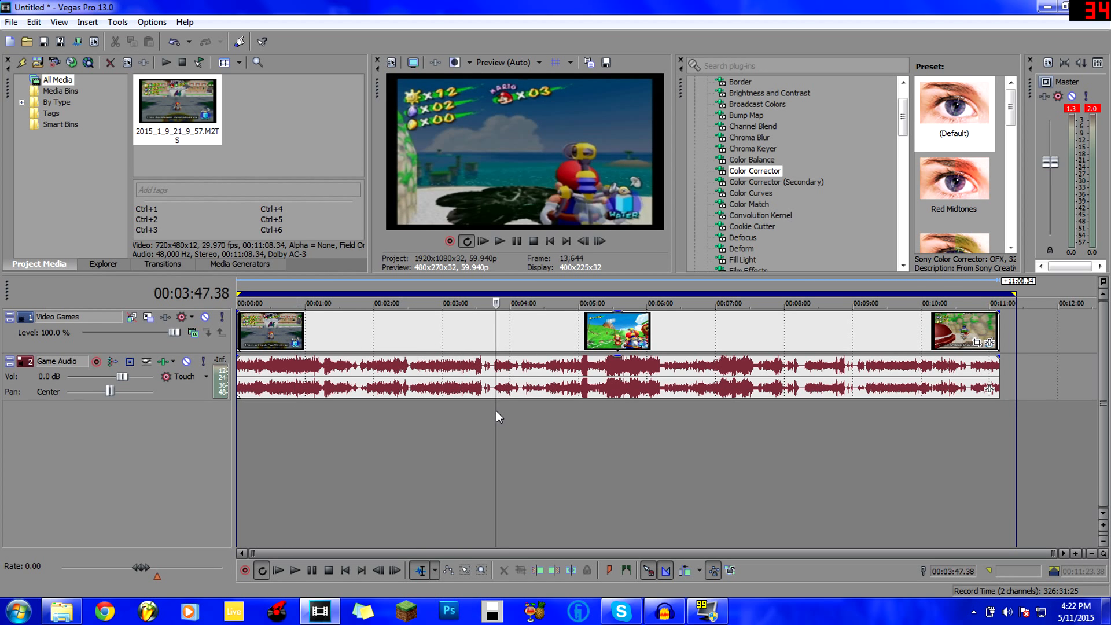
left_click(387, 411)
left_click(752, 436)
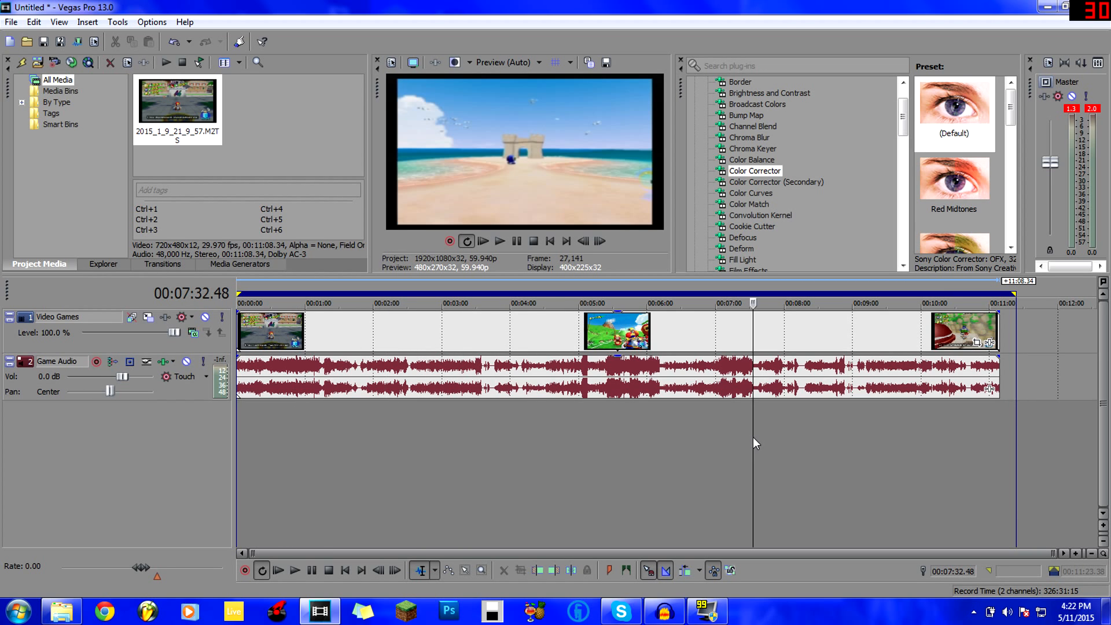
left_click(878, 437)
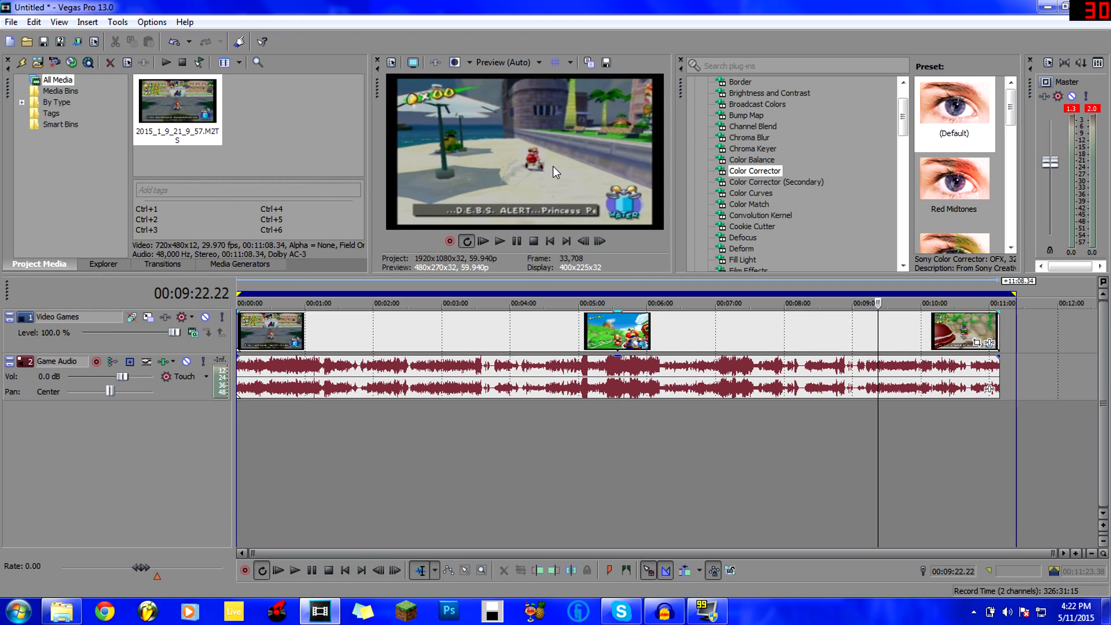
left_click(949, 455)
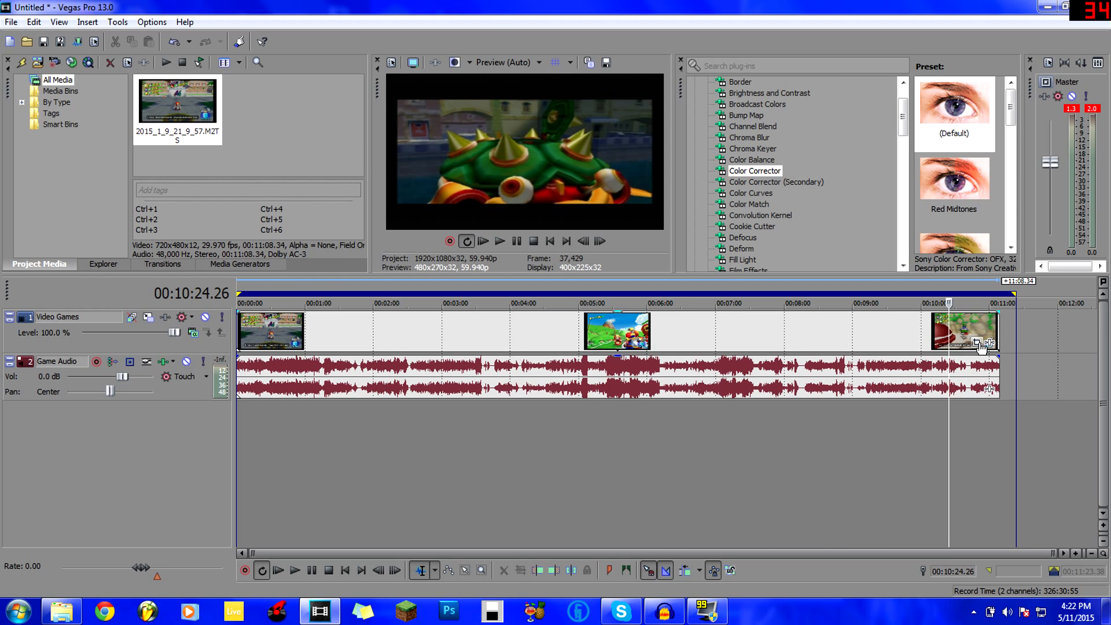
Step: Open Event Pan/Crop for the gameplay video clip, enlarge its window and go to the clip's first frame
left_click(977, 343)
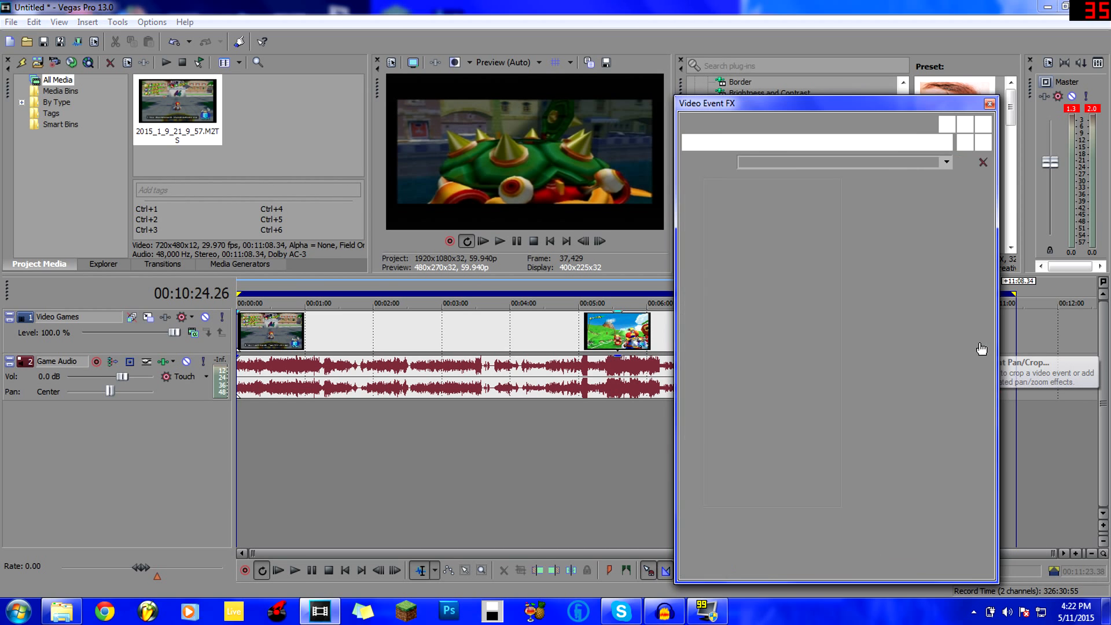
left_click_drag(796, 103, 126, 56)
left_click_drag(326, 269, 473, 269)
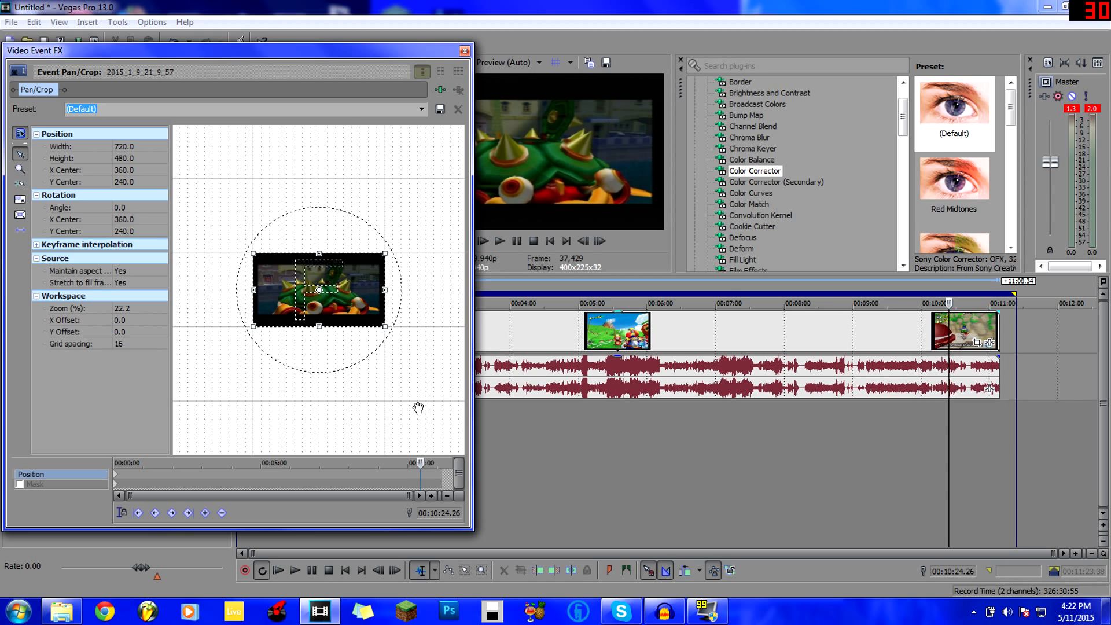
left_click_drag(419, 461, 119, 481)
scroll(275, 272, "up", 8)
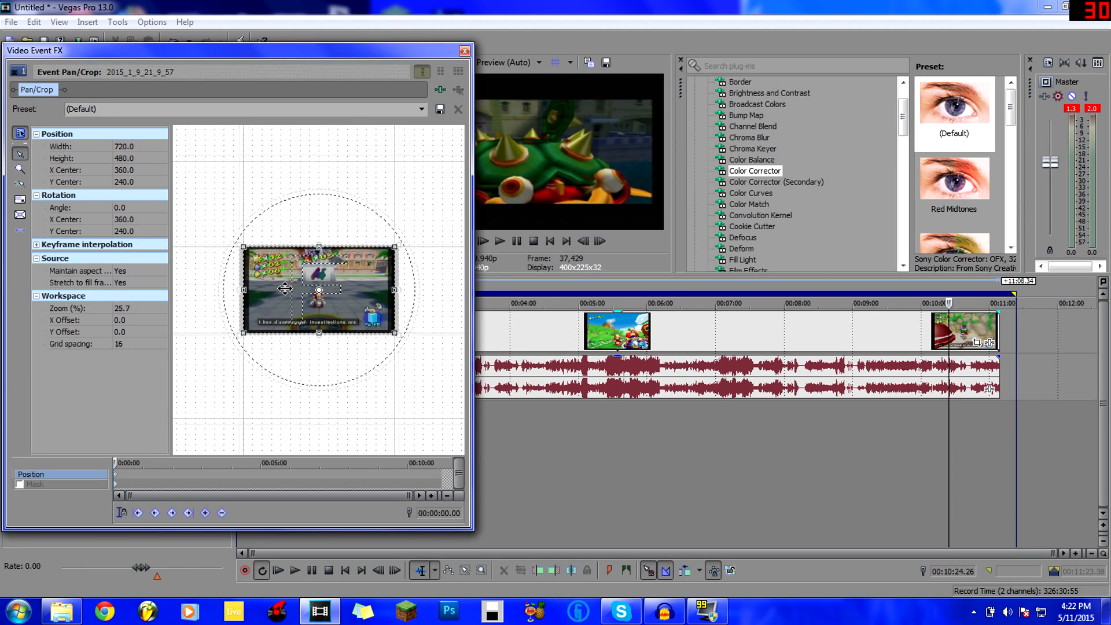
scroll(272, 270, "up", 1)
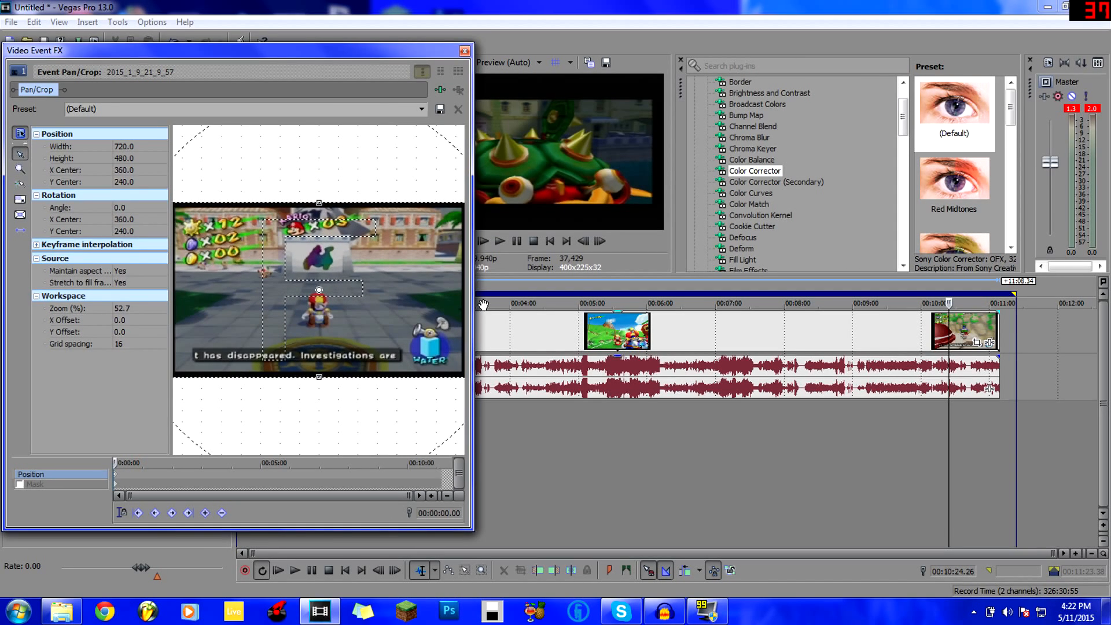
left_click_drag(474, 299, 801, 300)
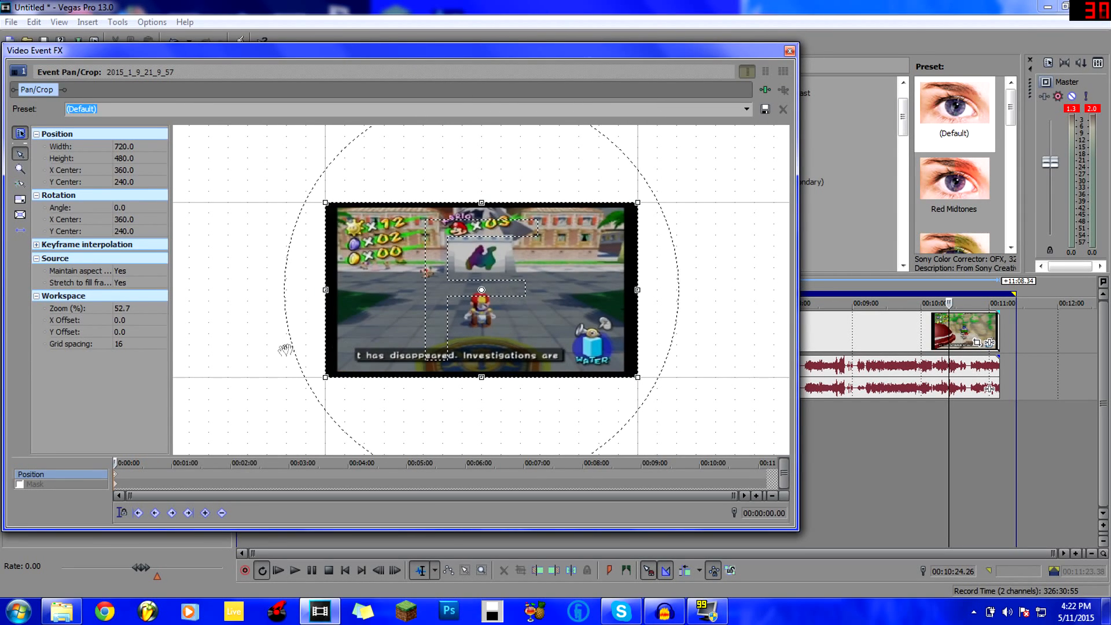
scroll(253, 366, "up", 1)
scroll(253, 366, "up", 1)
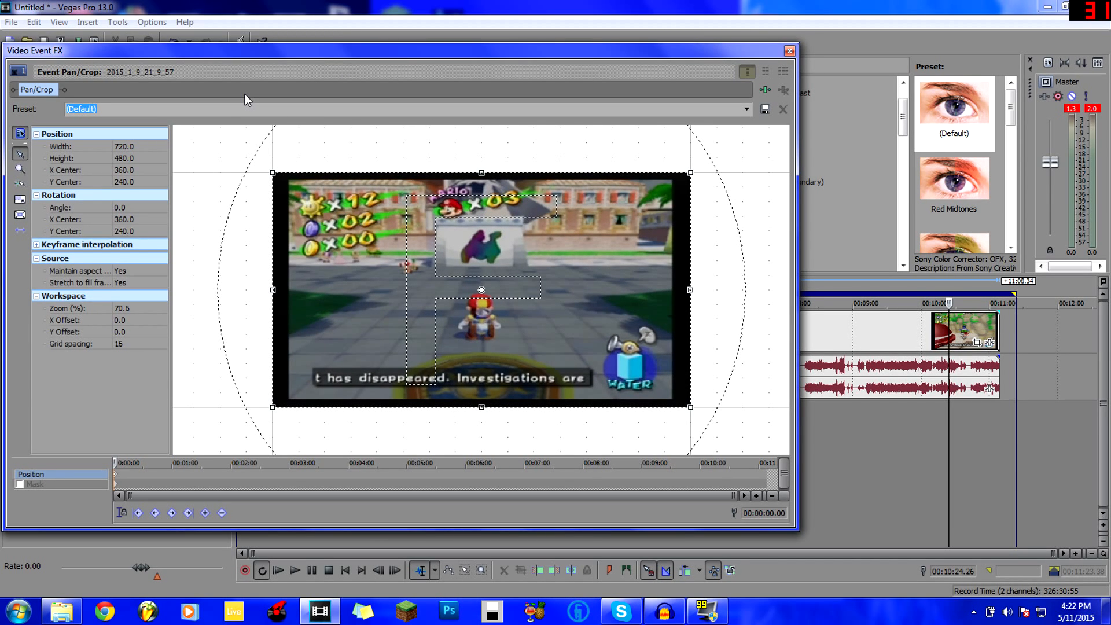
Step: Starting from the (Default) preset, crop all four edges inside the black borders to about 660 wide and 449 high
left_click(746, 108)
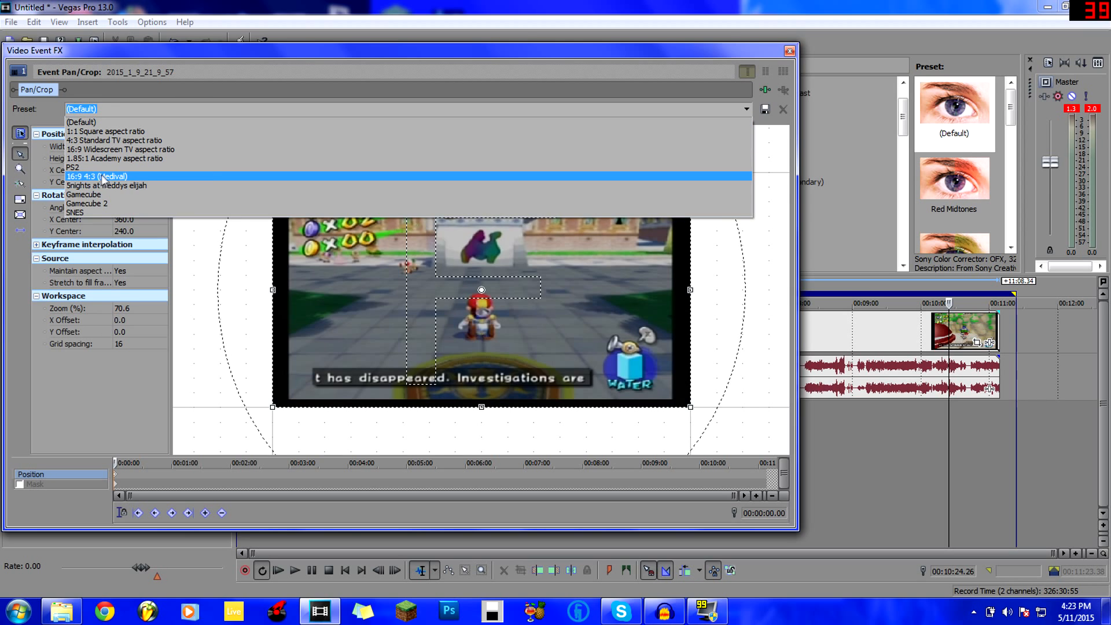
left_click(81, 122)
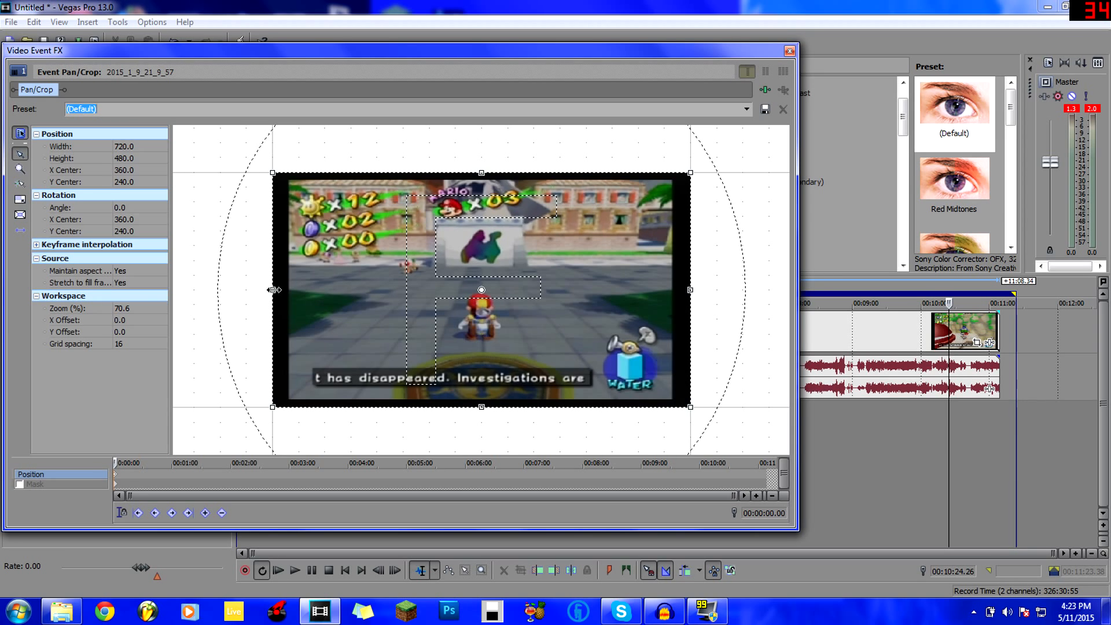
left_click(19, 232)
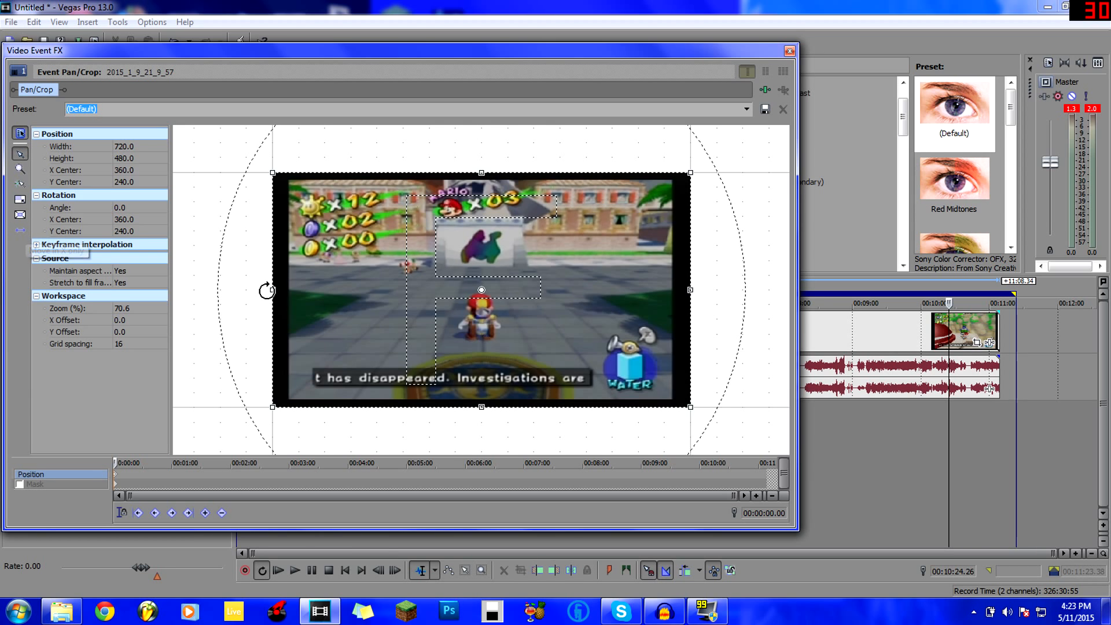
left_click_drag(277, 284, 292, 288)
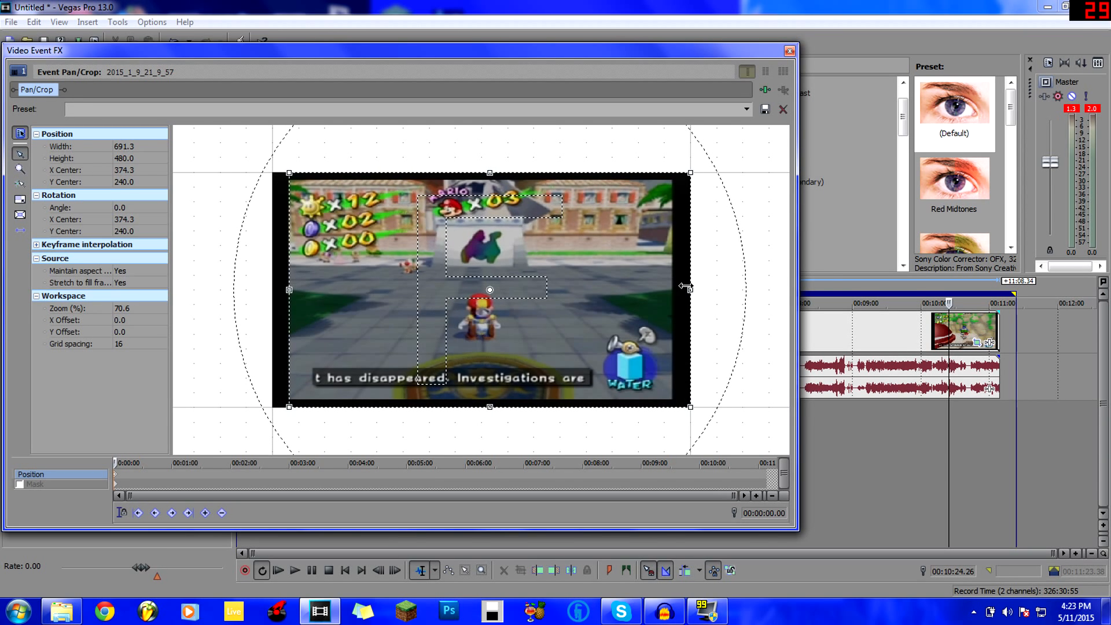
left_click_drag(681, 288, 670, 288)
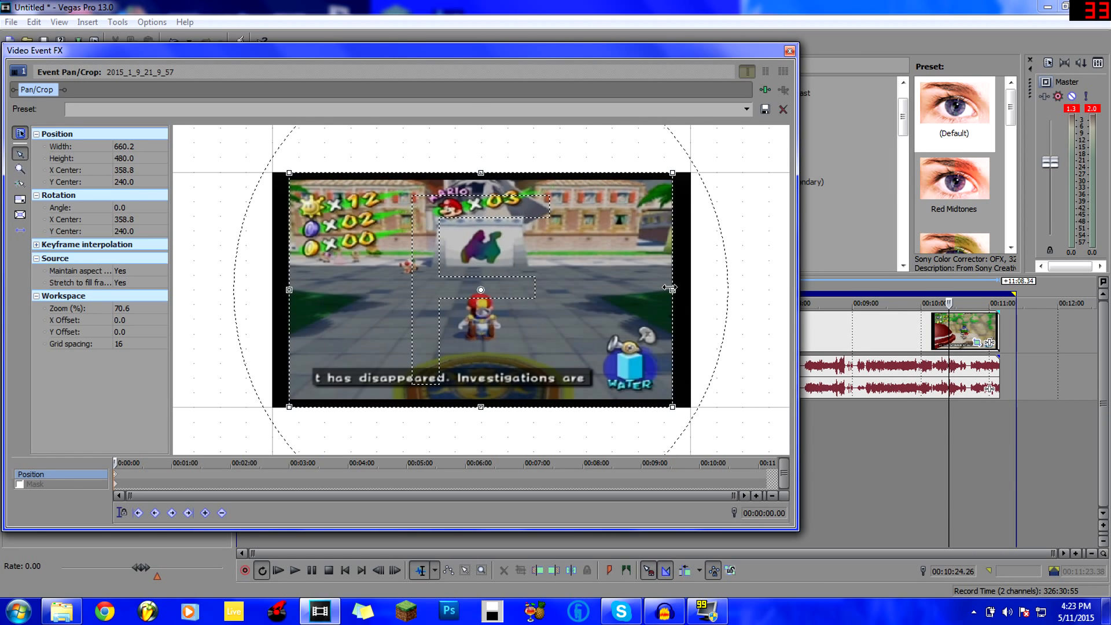
left_click_drag(491, 175, 496, 181)
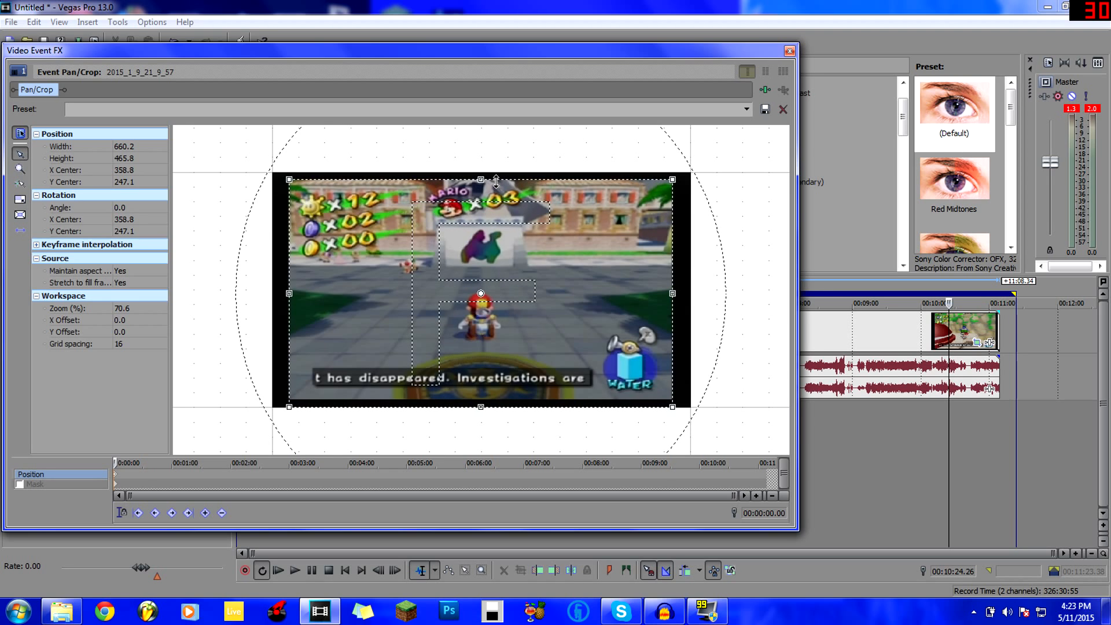
left_click_drag(483, 403, 474, 397)
Step: Compare the crop with the video preview and set the source's Maintain aspect ratio option to No
left_click_drag(281, 61, 399, 303)
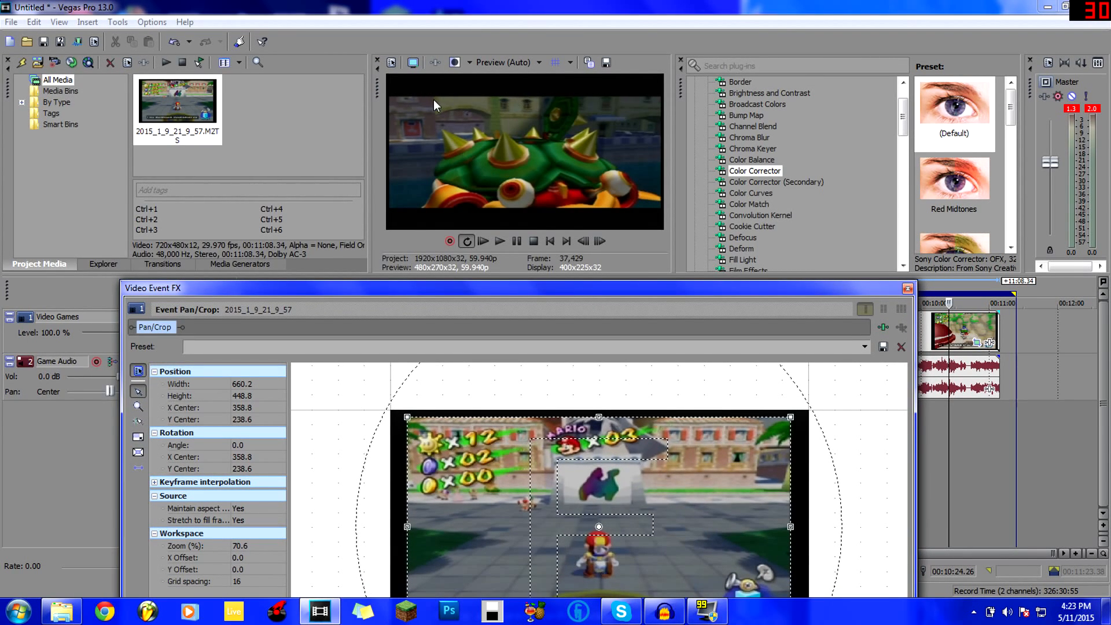
left_click_drag(445, 294, 435, 116)
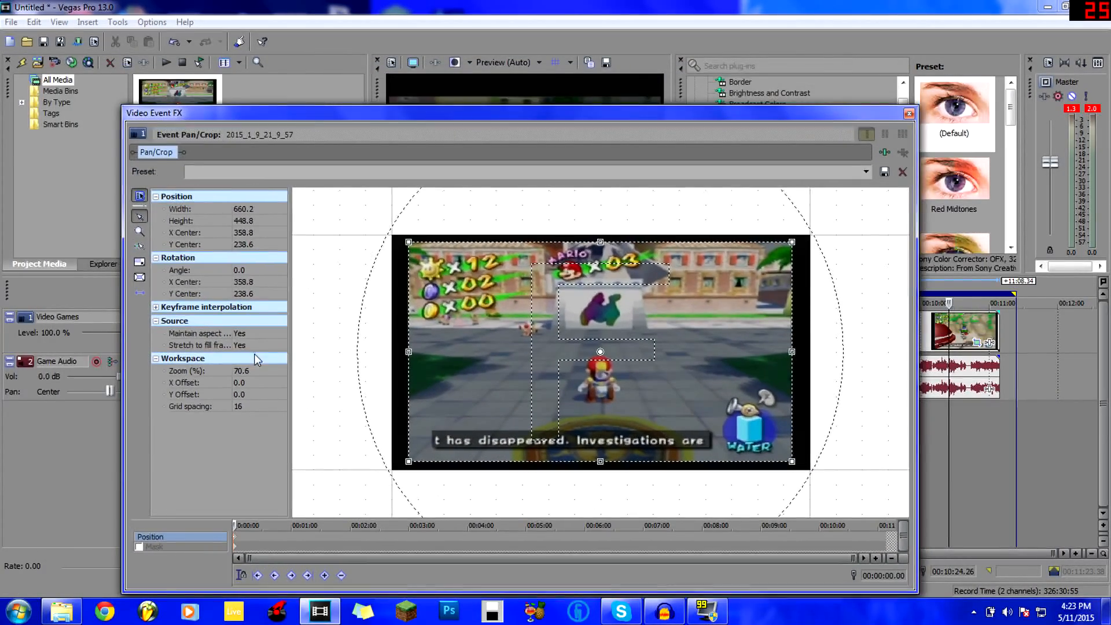
left_click(238, 334)
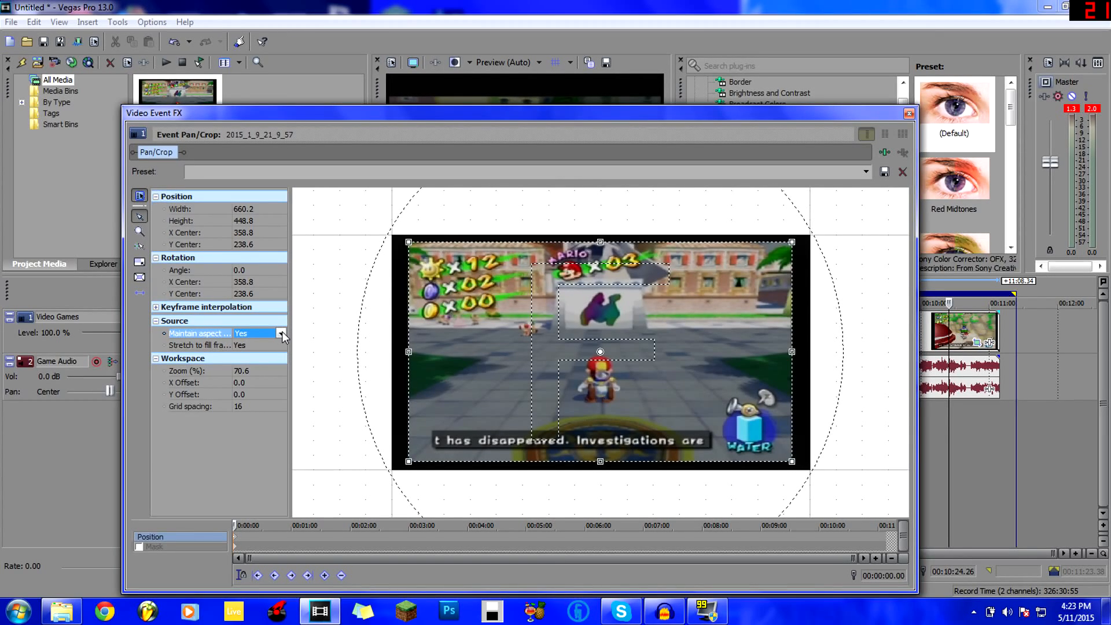
left_click(281, 333)
left_click(240, 353)
Step: Preview a frame near 00:09:47, lower the crop's top edge to a height of about 443, and close the pan/crop window
left_click_drag(402, 113, 371, 370)
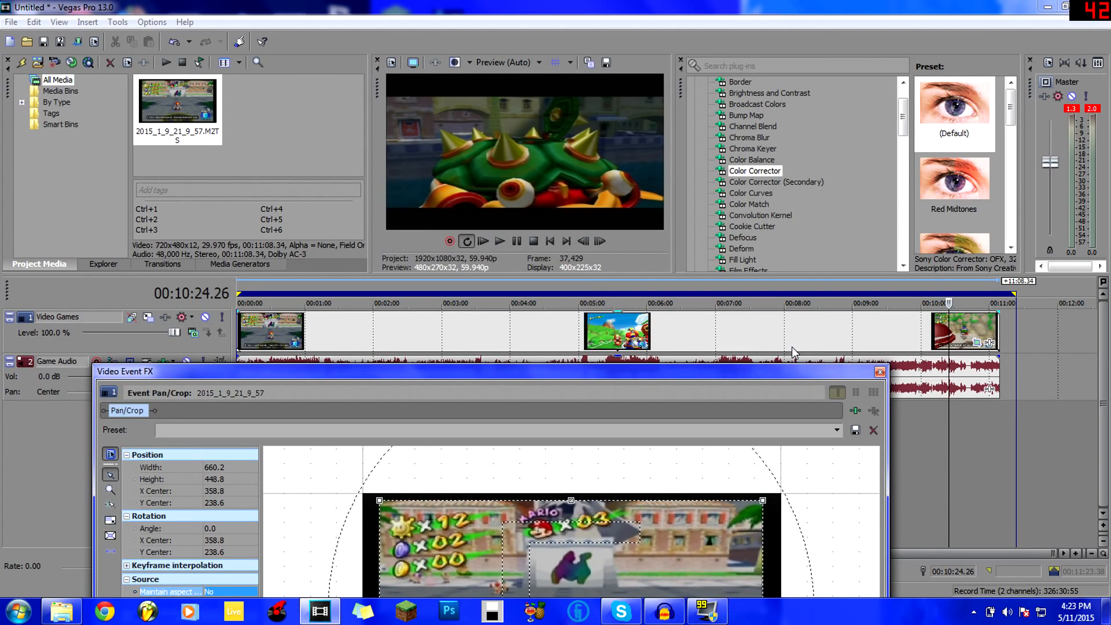
left_click(908, 457)
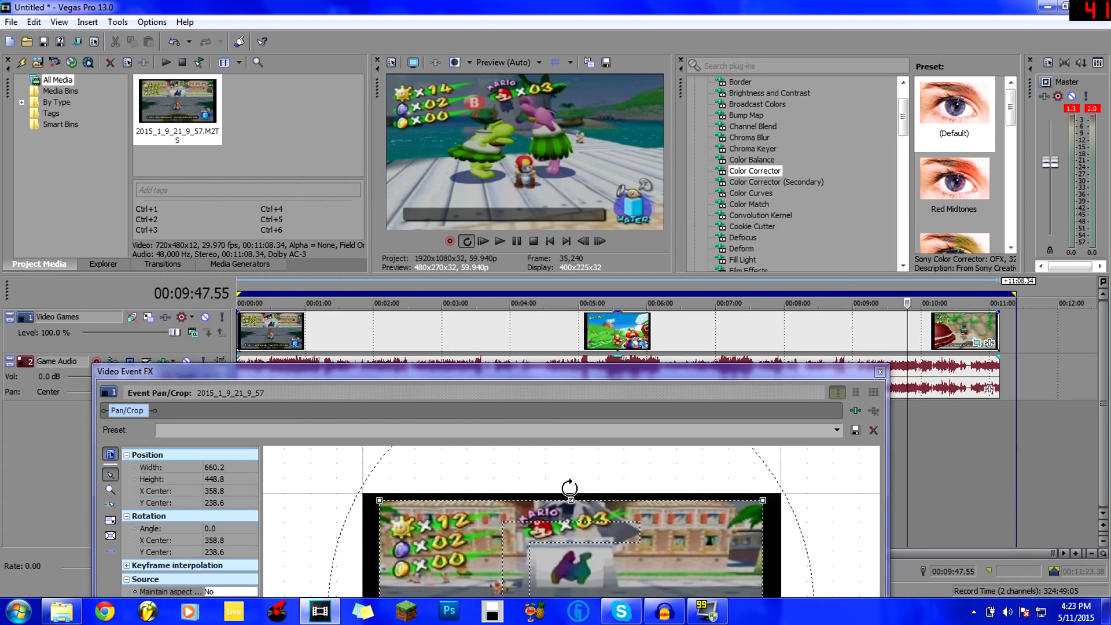
left_click(572, 497)
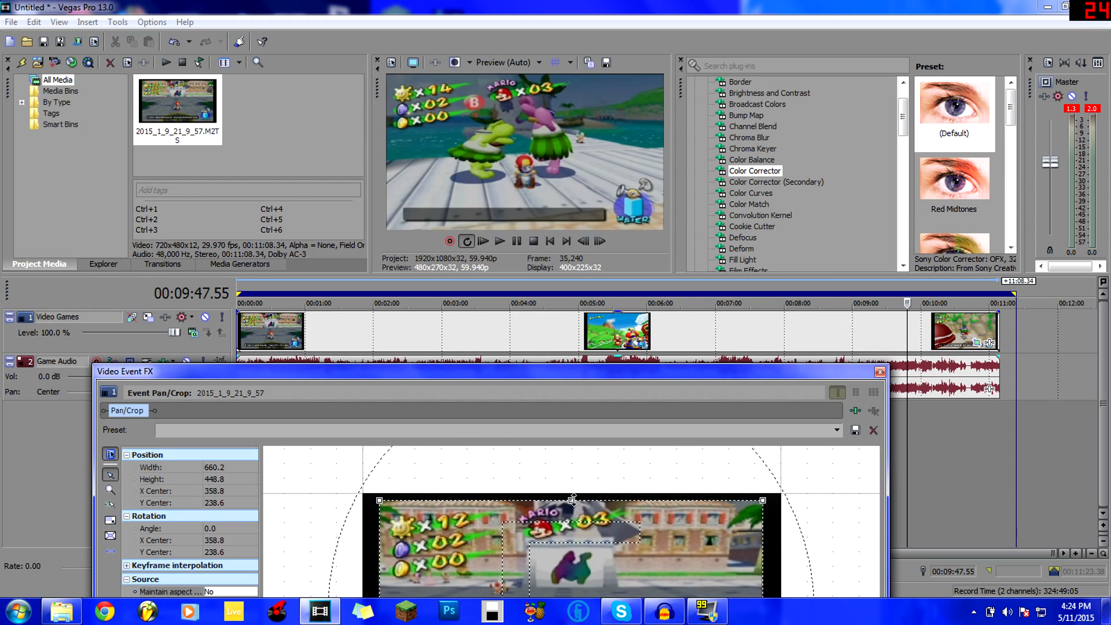
left_click_drag(573, 498, 581, 503)
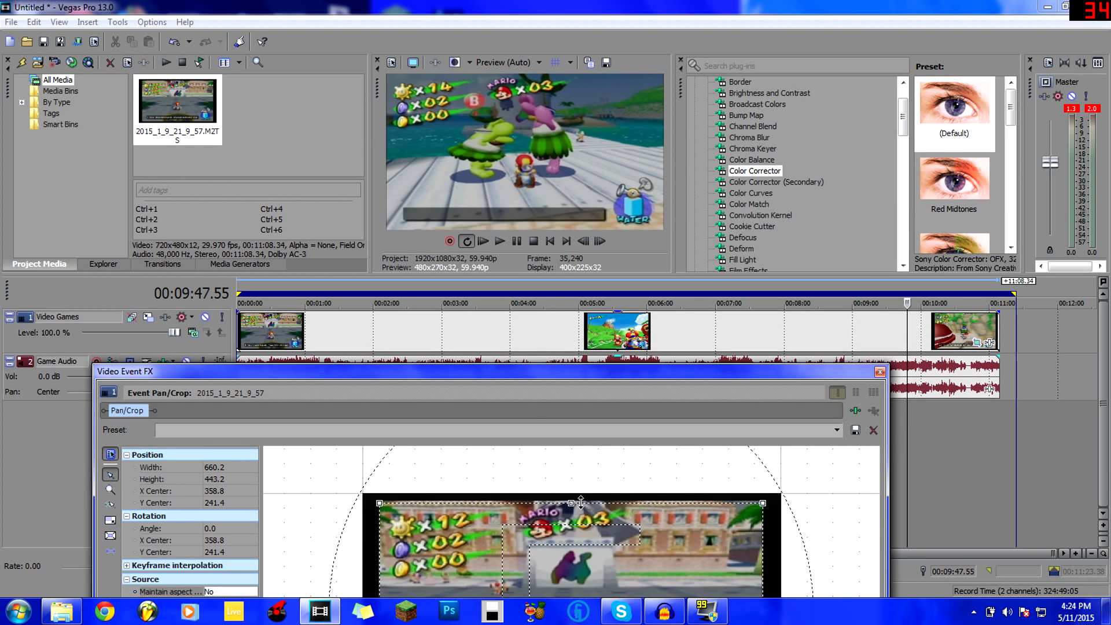
left_click(879, 372)
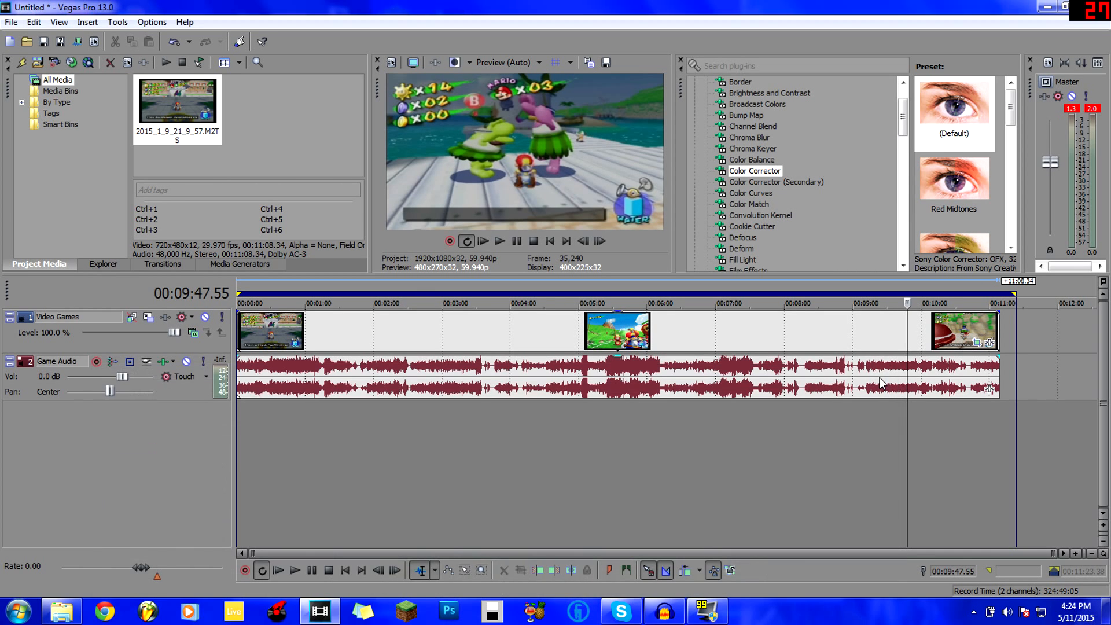
Step: Reopen Event Pan/Crop for the gameplay video clip and apply the Gamecube preset
left_click(977, 343)
left_click_drag(443, 374, 419, 192)
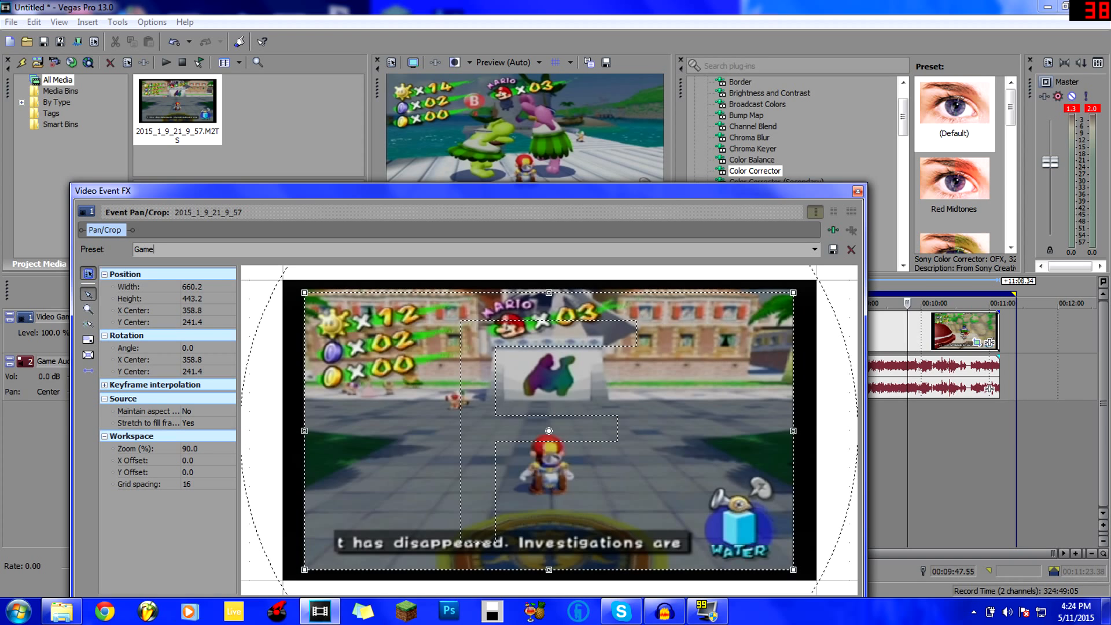
left_click(814, 249)
left_click(199, 336)
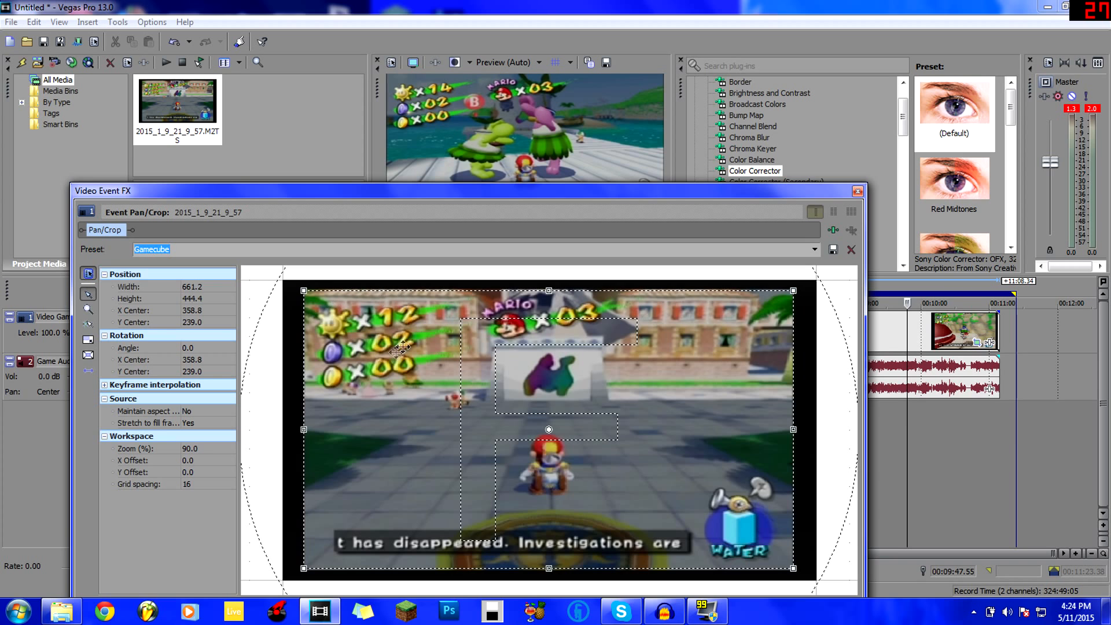
Step: Try the Gamecube 2 pan/crop preset on the clip, switch back to Gamecube, and close the pan/crop window
left_click(814, 249)
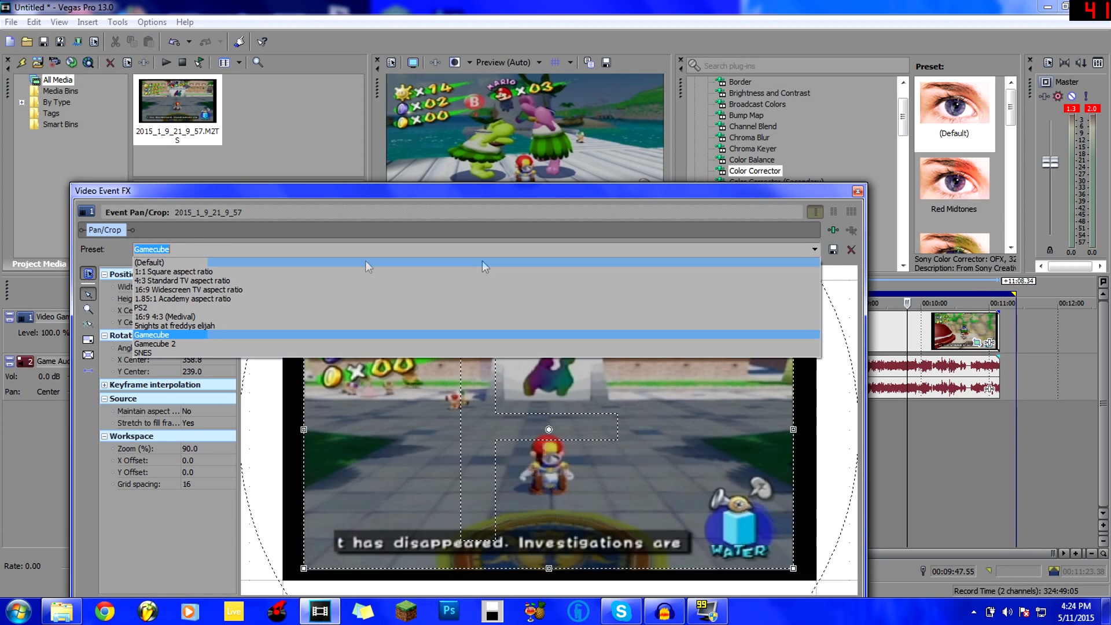
left_click(203, 343)
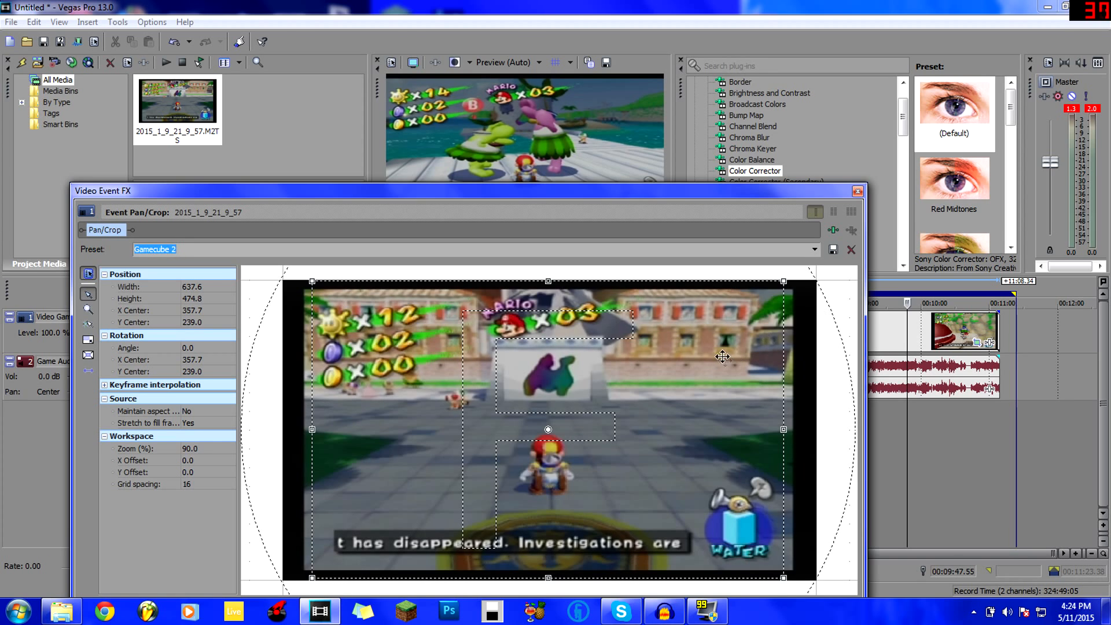
left_click(813, 250)
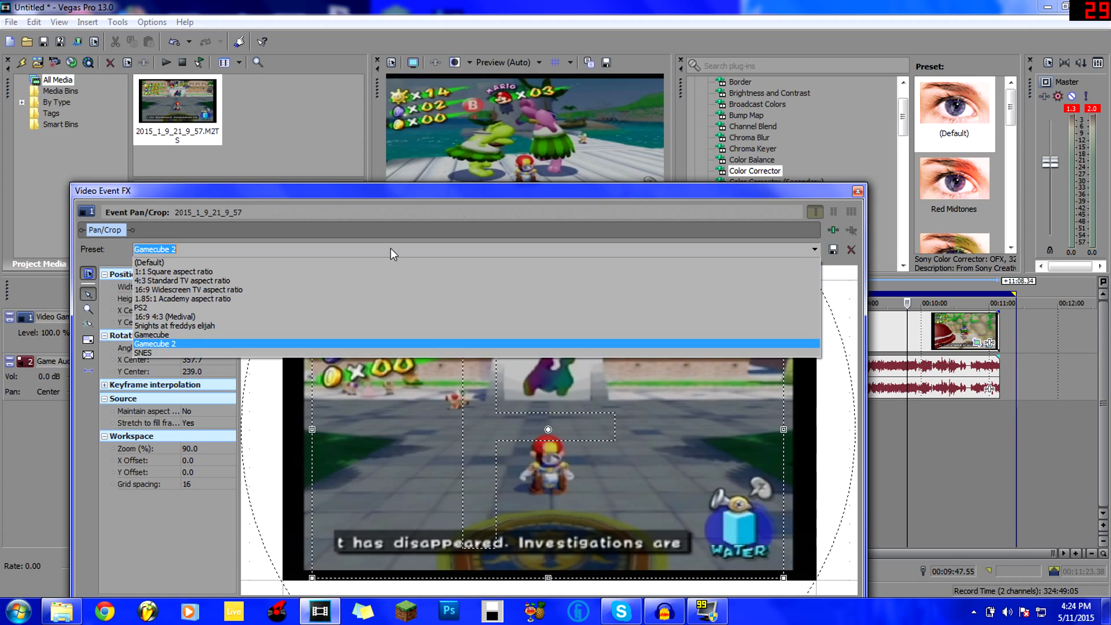
left_click(270, 336)
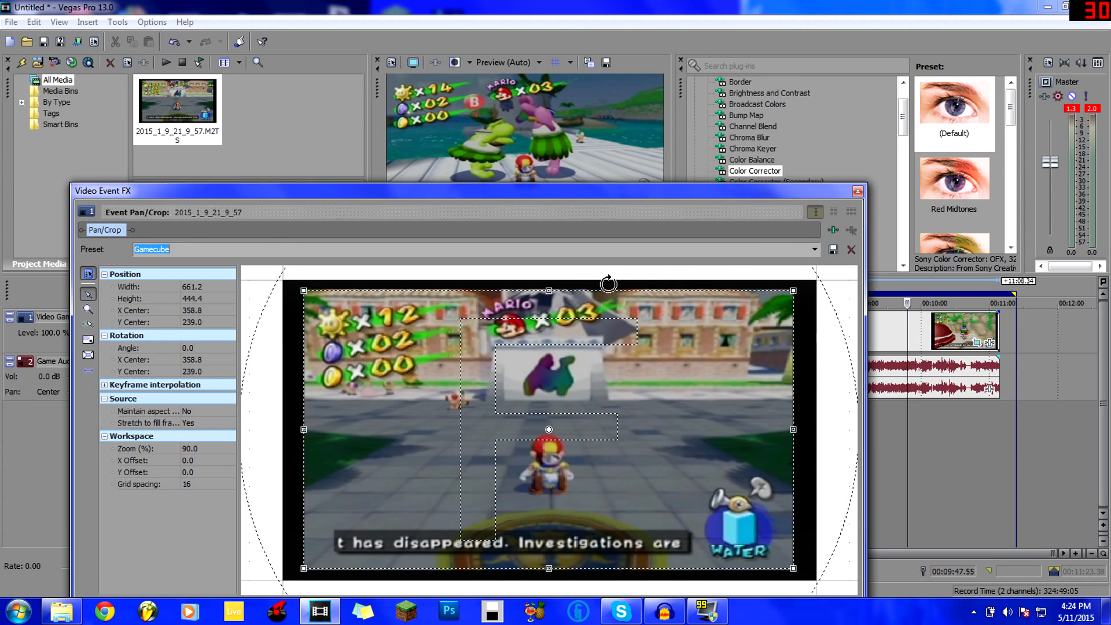
left_click(857, 193)
Step: Check the video preview for remaining black borders at several points in the timeline, finishing near 00:04:49
left_click(495, 457)
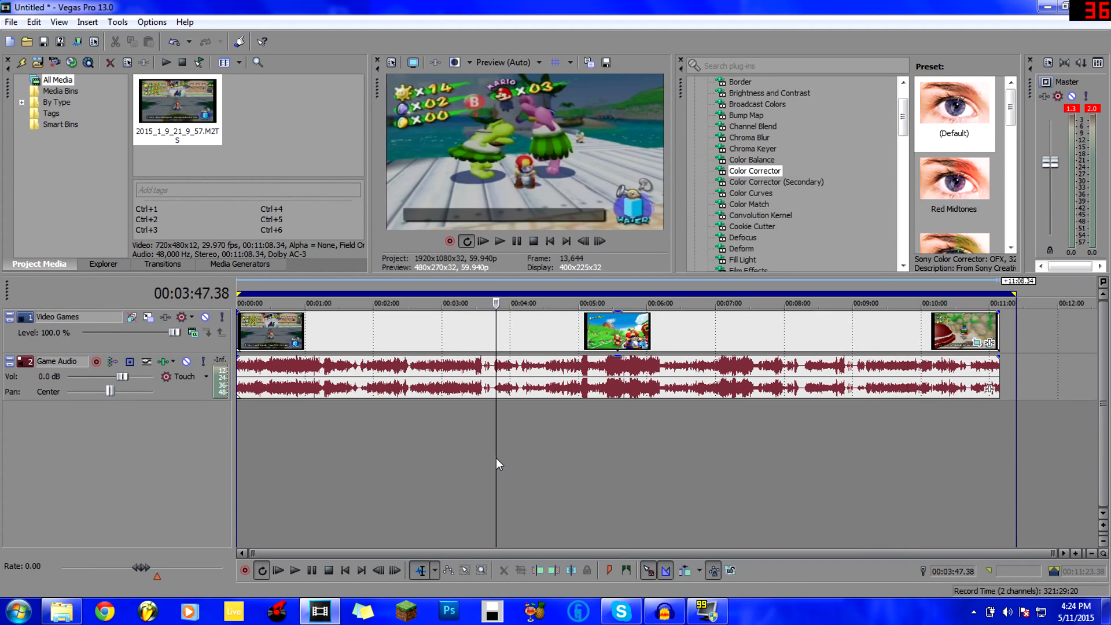
left_click(634, 459)
left_click(374, 443)
left_click(588, 443)
left_click(357, 461)
left_click(567, 482)
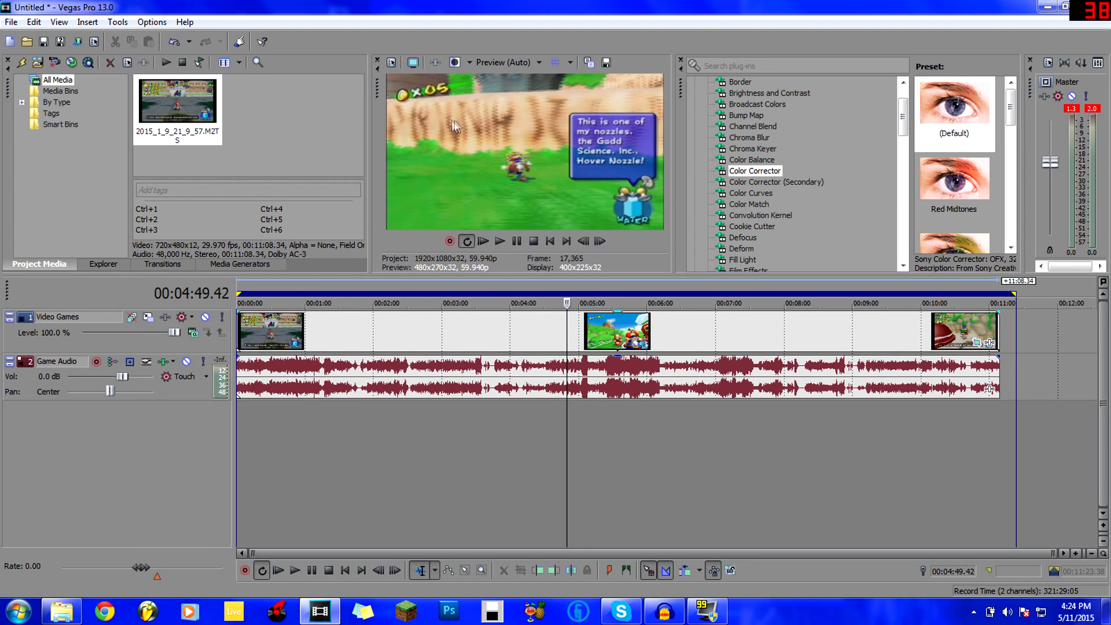
Step: Set the video preview quality to Preview (Full), raise it to Best (Full), and check the picture near 00:05:38
left_click(495, 60)
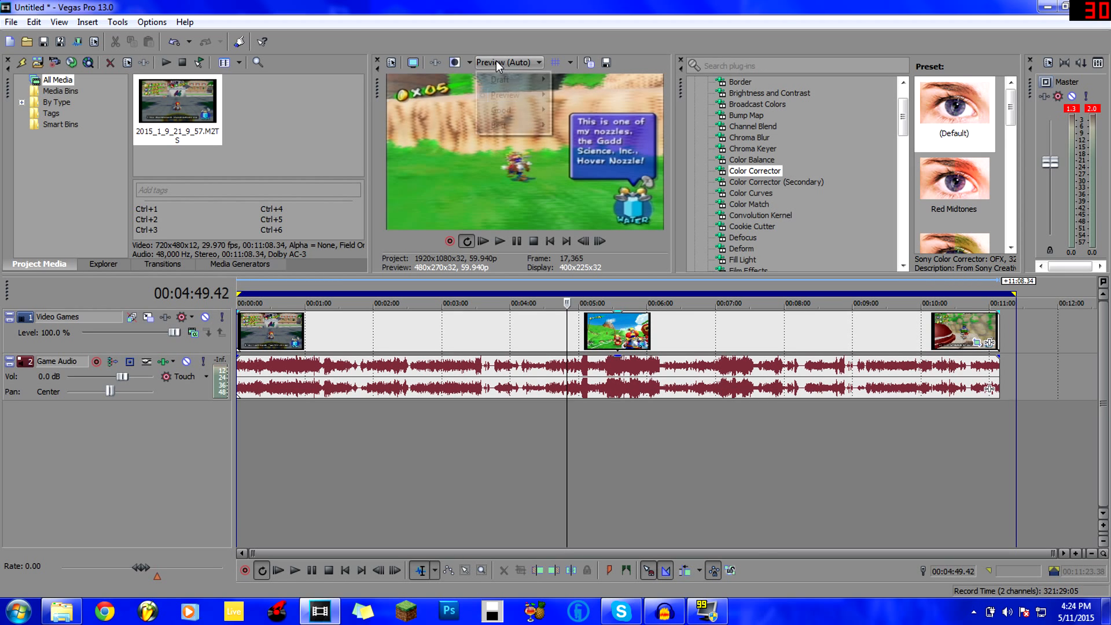
mouse_move(544, 96)
left_click(596, 107)
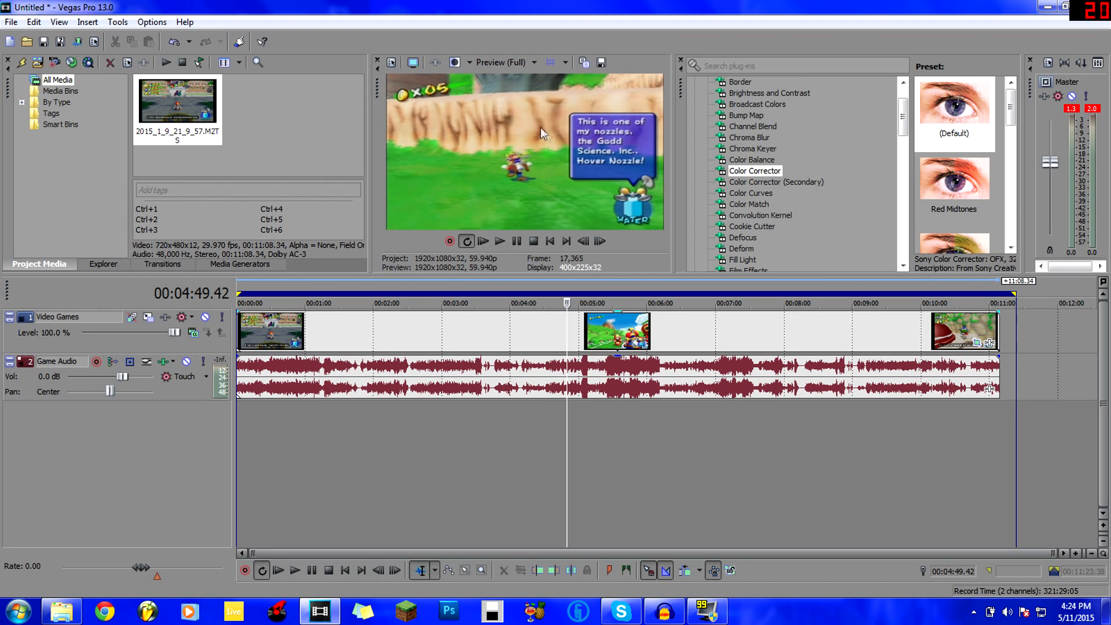
left_click(499, 60)
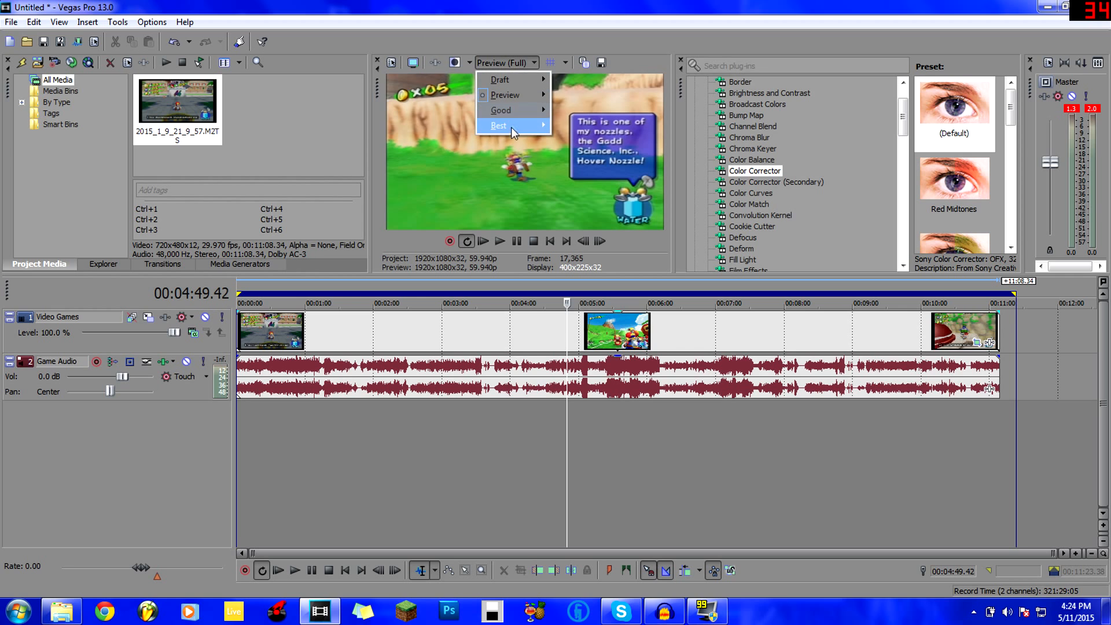
mouse_move(520, 131)
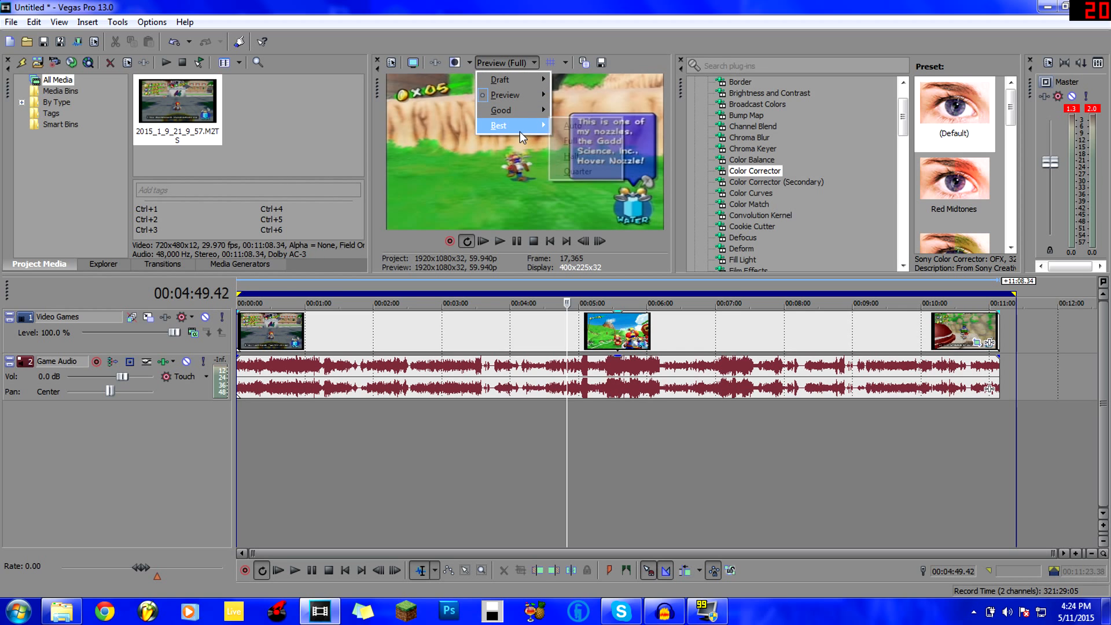
left_click(597, 140)
left_click(620, 430)
key("space")
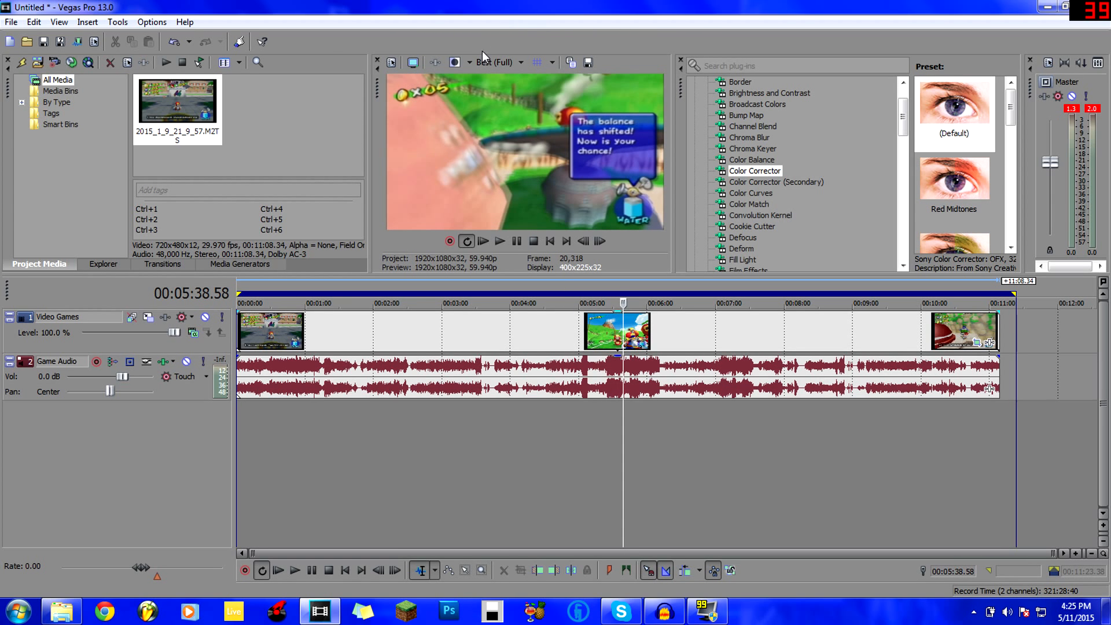
Step: Compare the video at Preview (Full) and Preview (Quarter) quality, and leave the quality at Preview (Full)
left_click(502, 62)
mouse_move(546, 95)
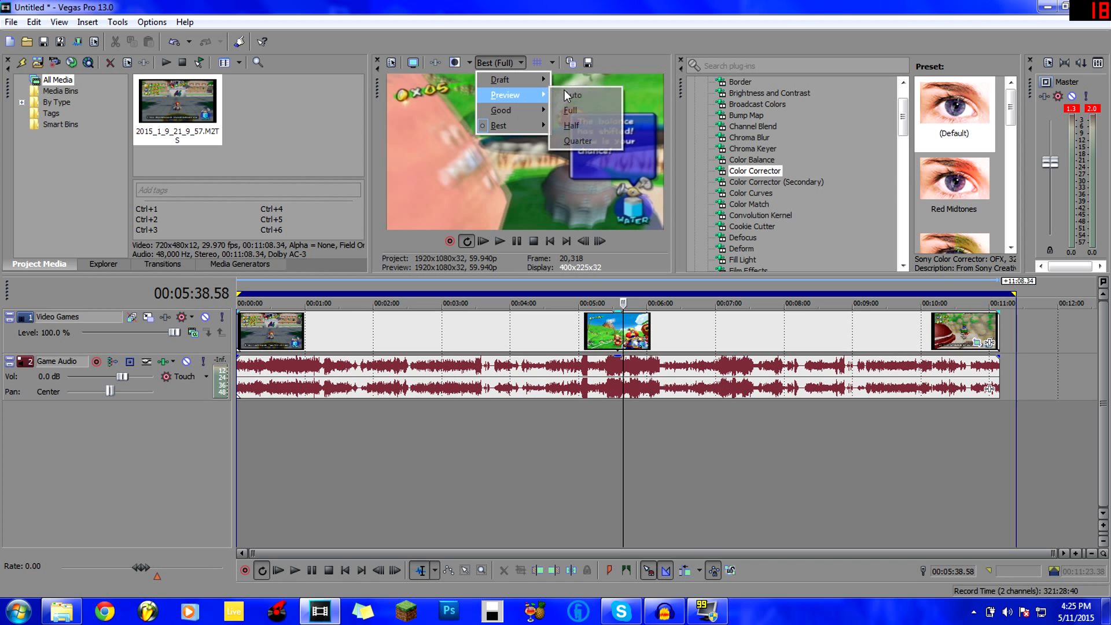
left_click(585, 117)
left_click(498, 61)
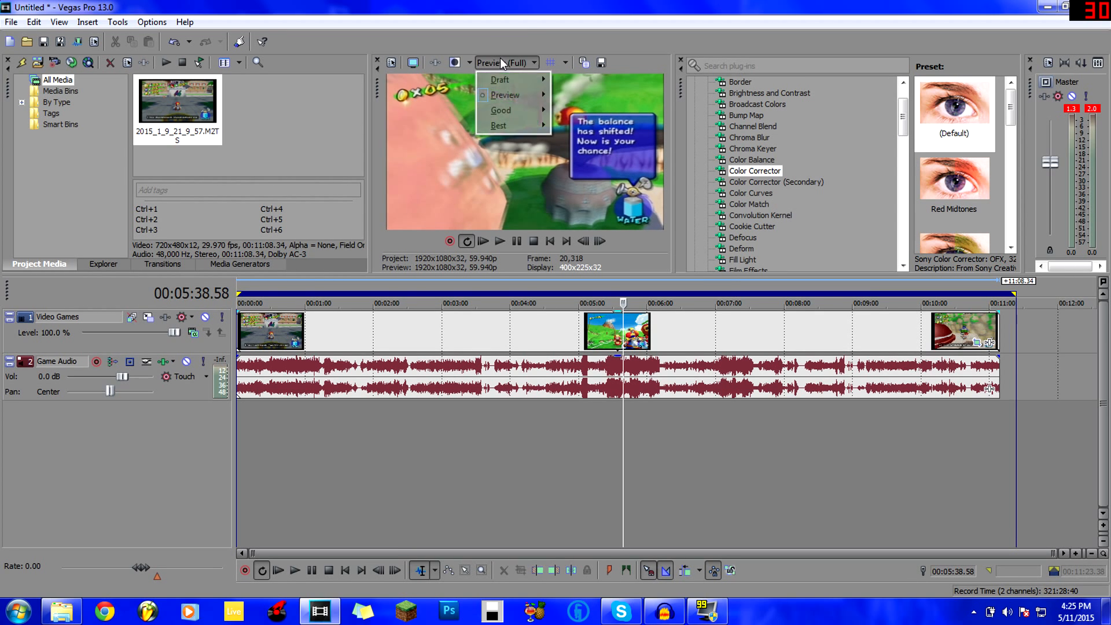
mouse_move(537, 98)
left_click(595, 140)
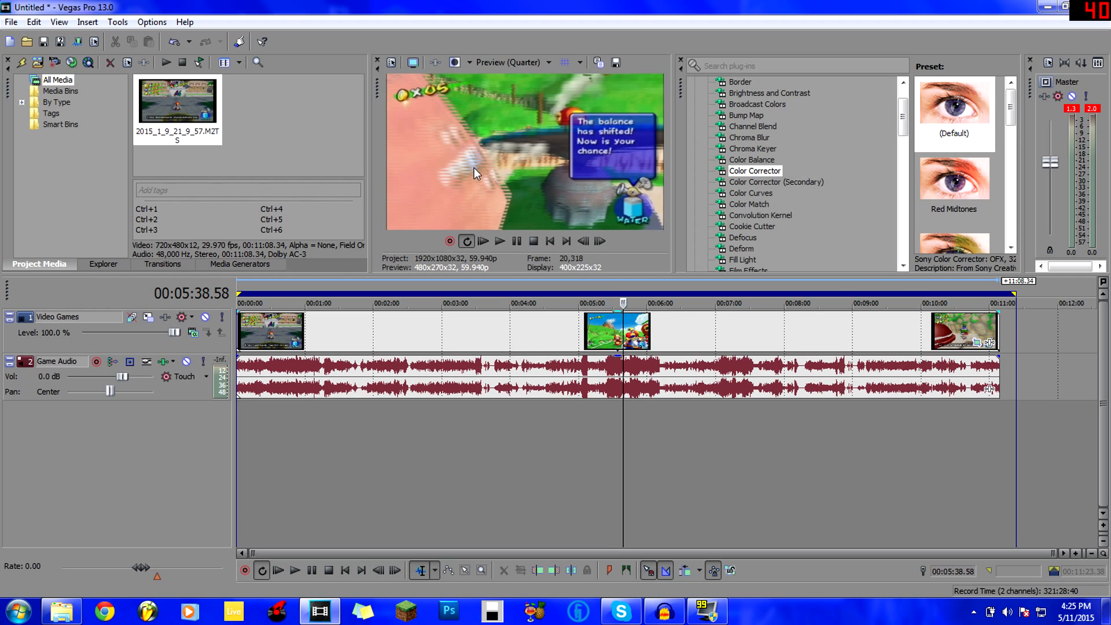
left_click(503, 62)
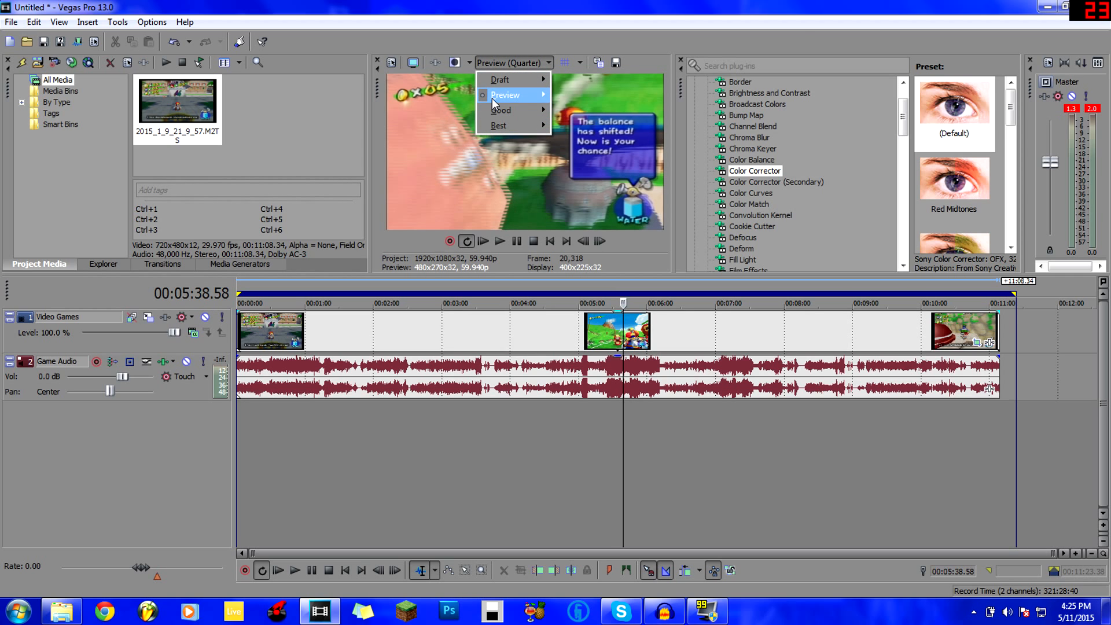
mouse_move(491, 98)
left_click(554, 112)
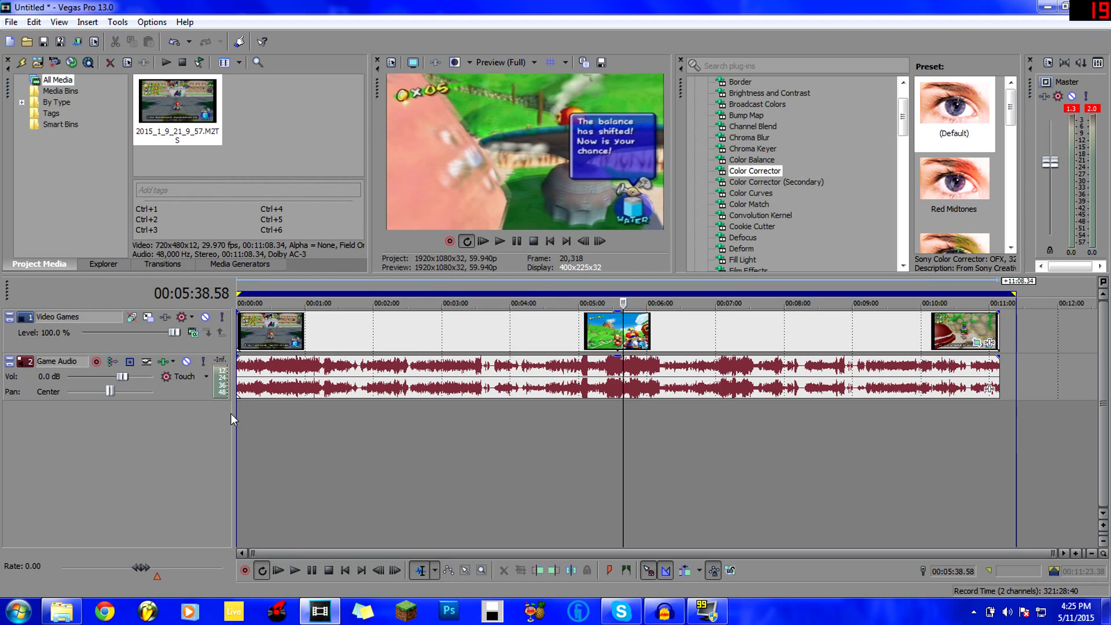
Step: Examine the cropped footage at full preview resolution at various points across the timeline, finishing near 00:03:07
left_click(438, 415)
left_click(617, 426)
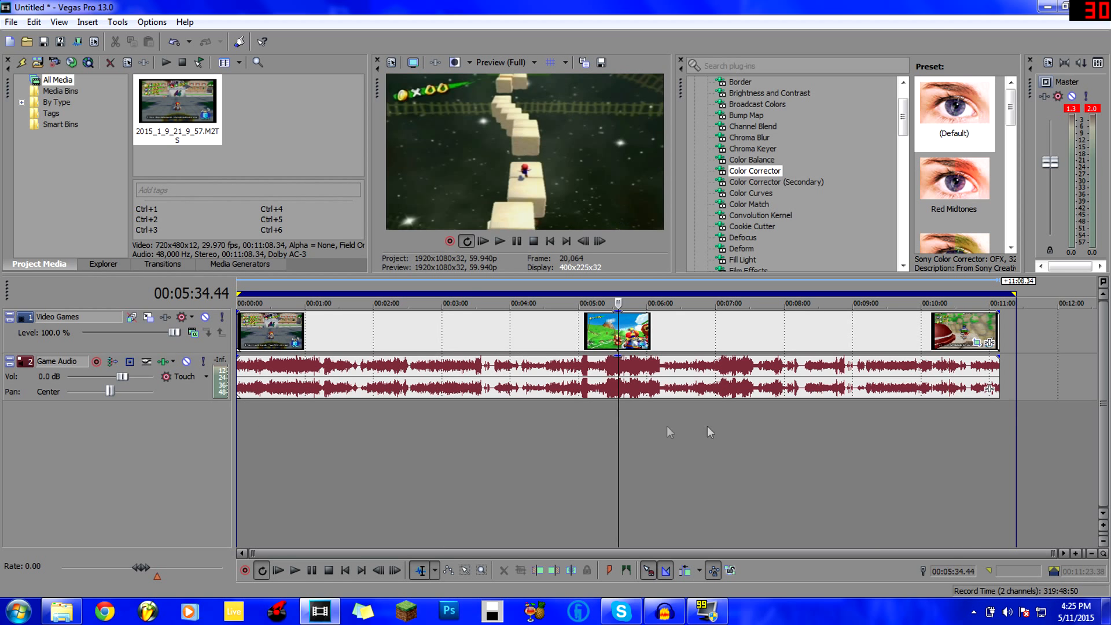
left_click(762, 427)
left_click(615, 441)
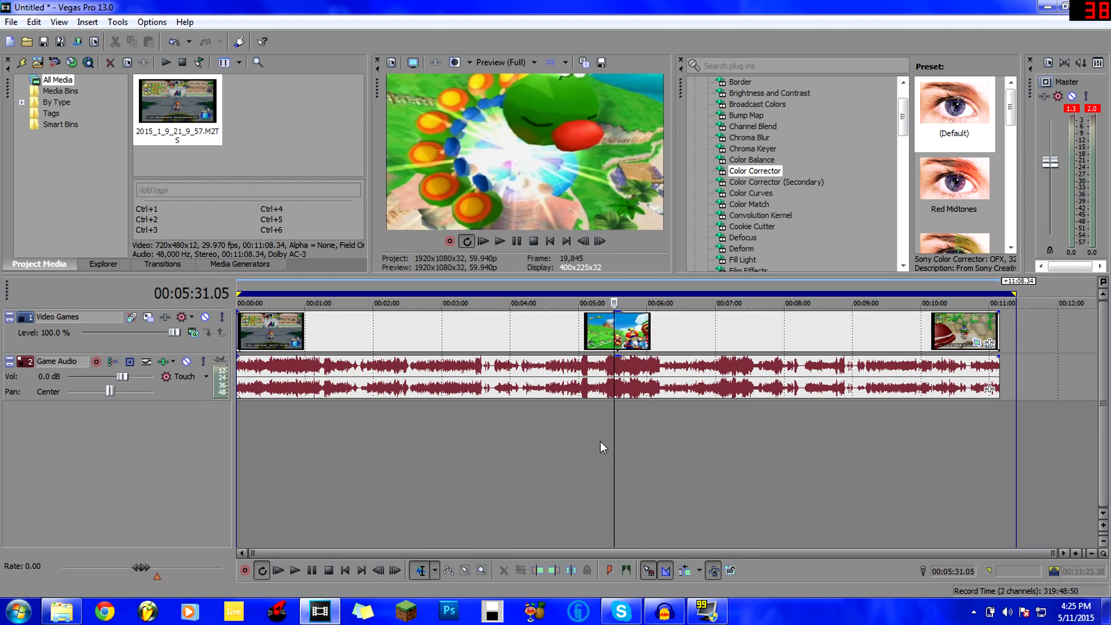
left_click(415, 441)
left_click(610, 438)
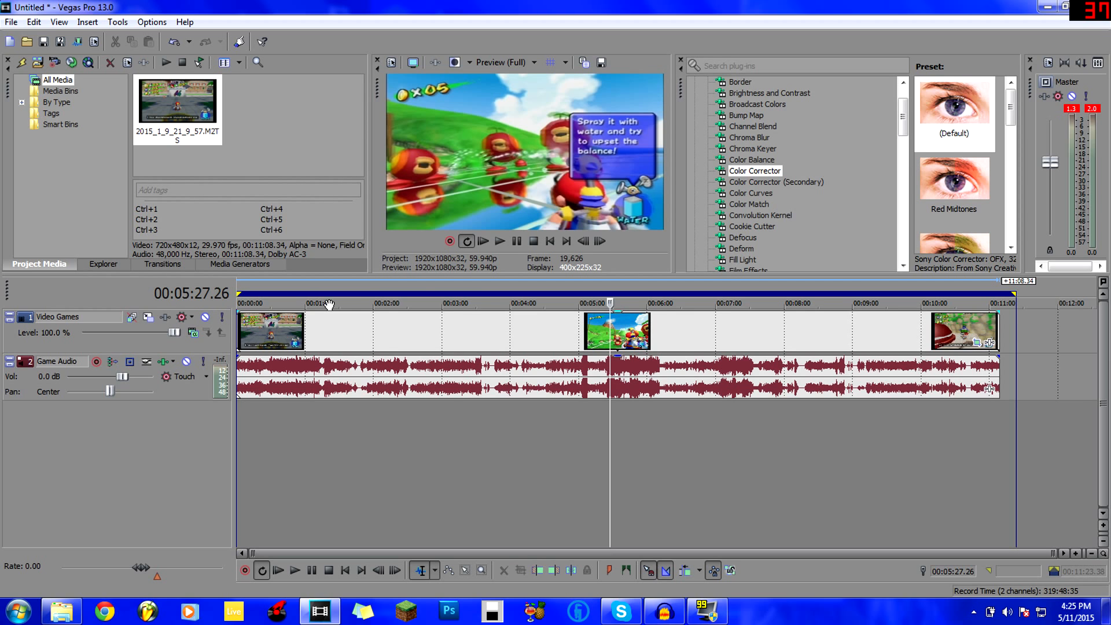
left_click(471, 428)
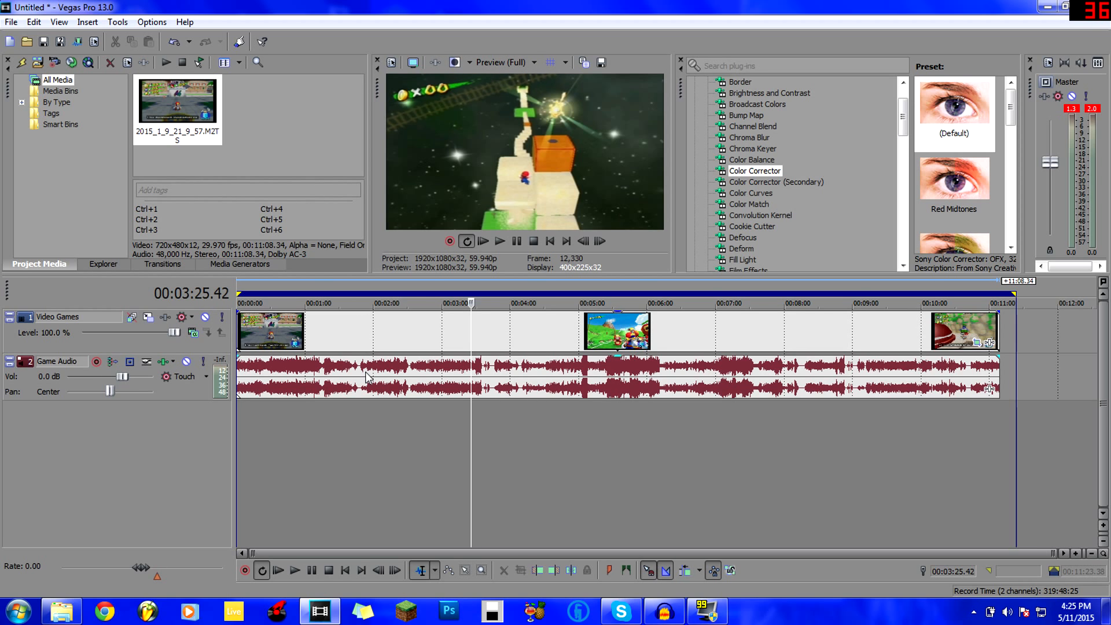
left_click(610, 437)
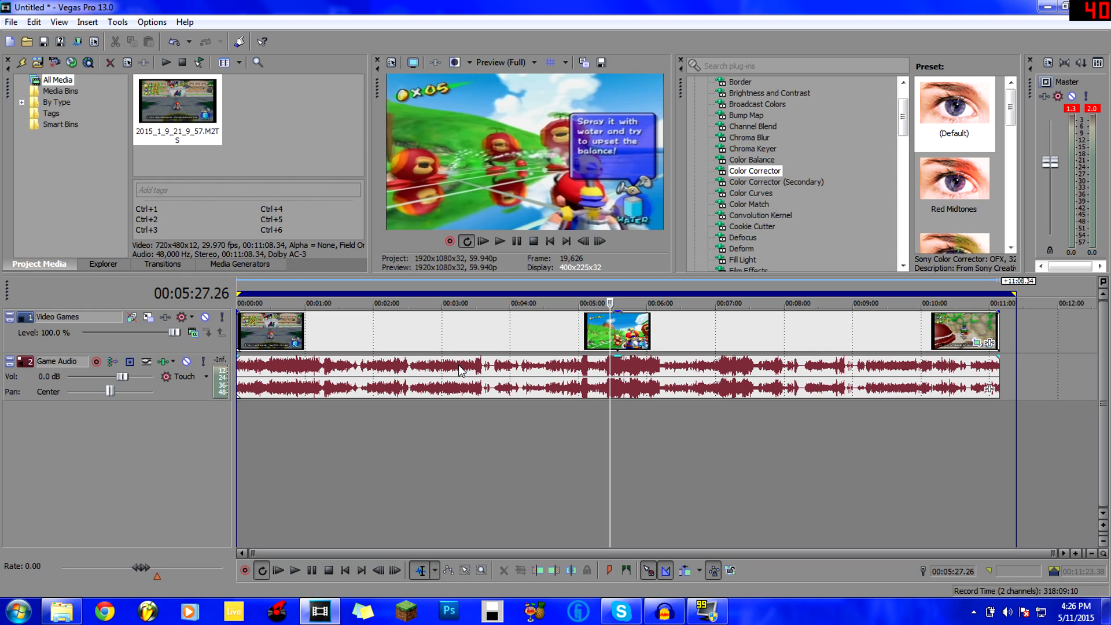
left_click(423, 447)
left_click(658, 456)
left_click(407, 376)
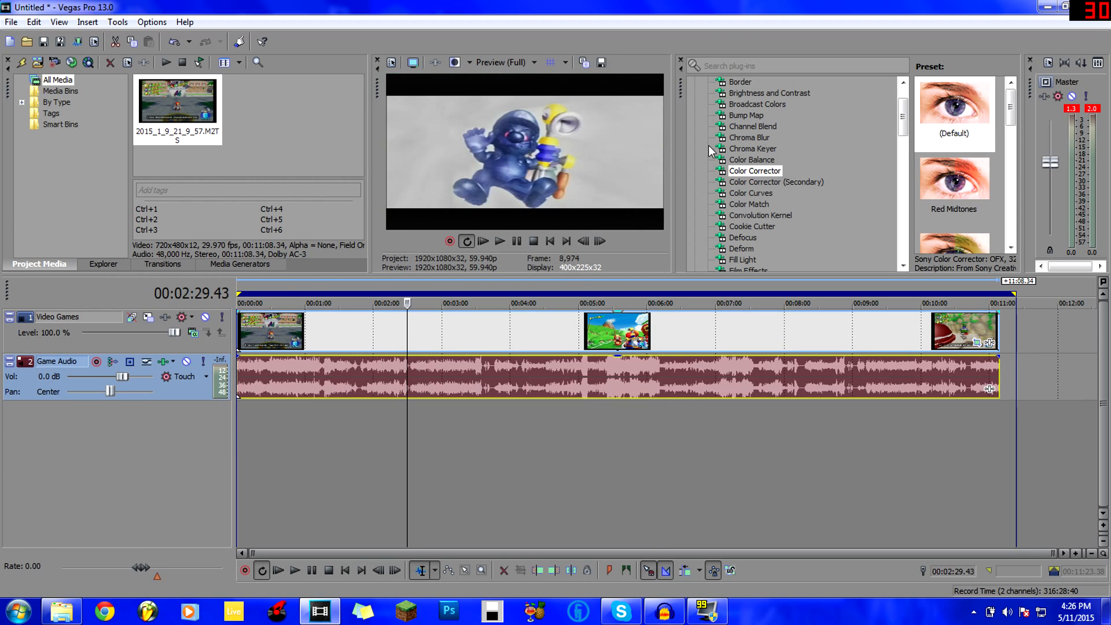
left_click(493, 485)
left_click(355, 482)
left_click(450, 478)
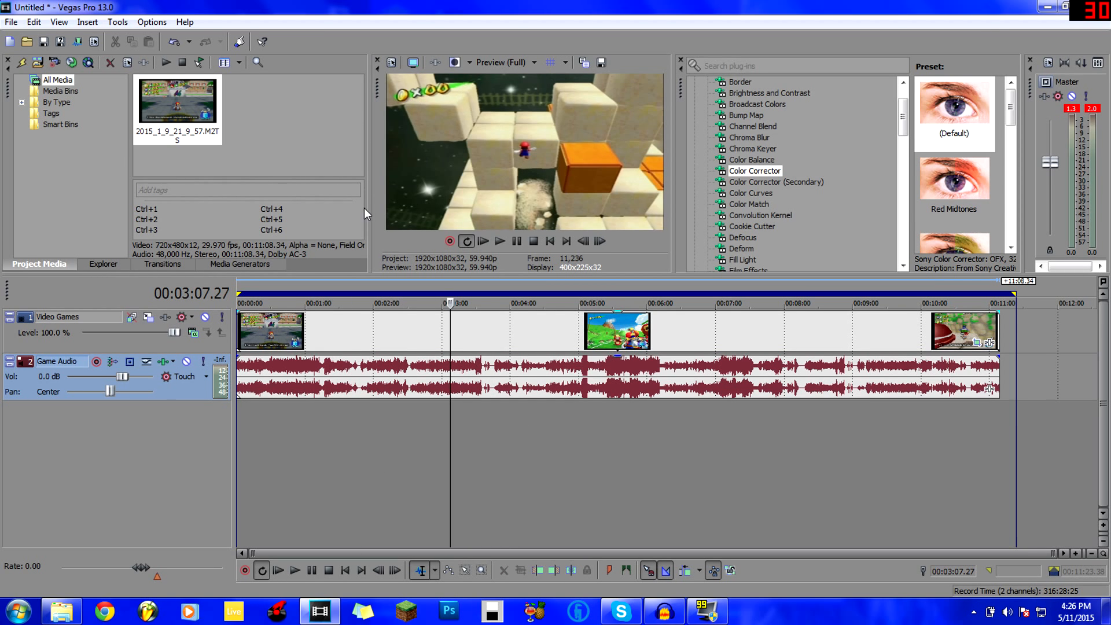
Step: Undock the Video Preview, shrink the floating window to about a 568x320 display, and show the frame near 00:04:34
left_click_drag(380, 72, 44, 60)
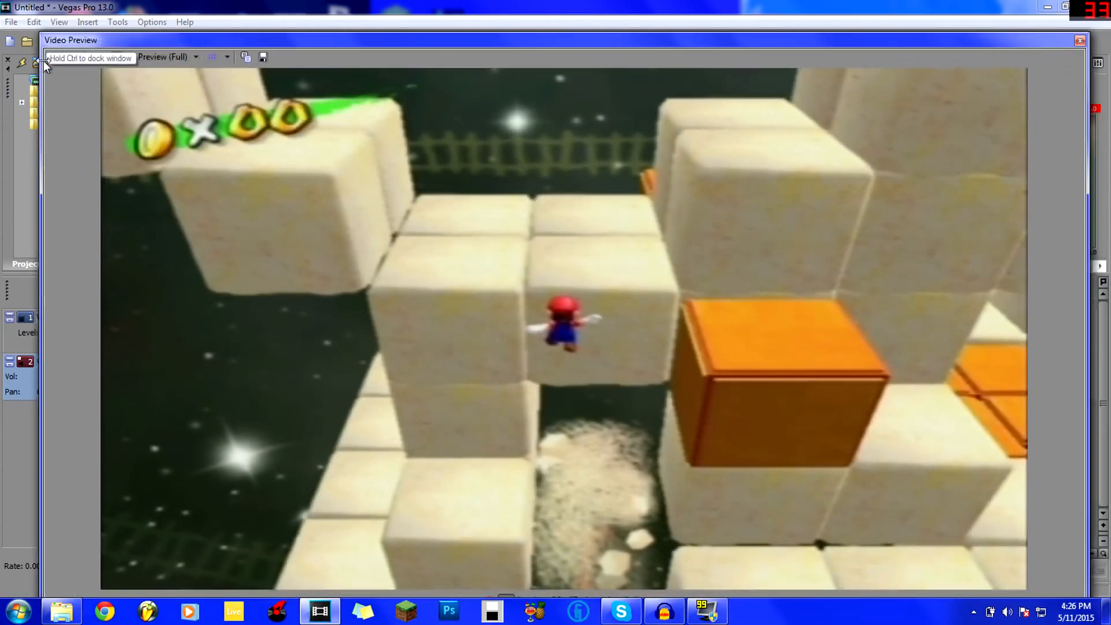
left_click_drag(1088, 226, 443, 226)
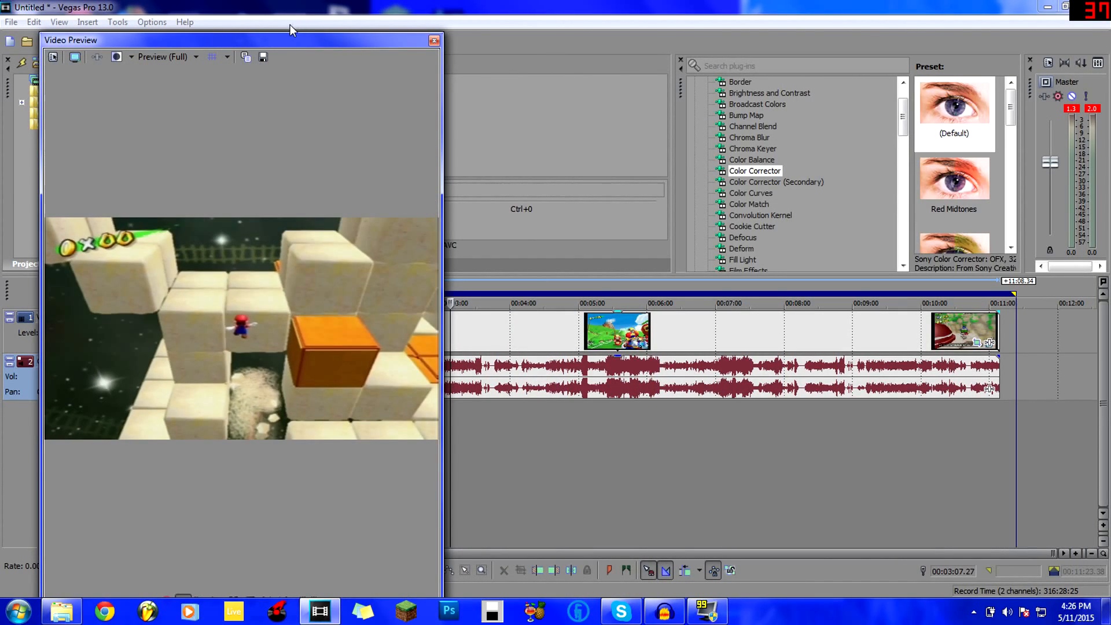
mouse_move(301, 33)
left_mouse_down()
mouse_move(315, 78)
mouse_move(326, 294)
mouse_move(307, 154)
mouse_move(314, 84)
mouse_move(287, 87)
mouse_move(284, 69)
mouse_move(318, 65)
mouse_move(308, 36)
left_mouse_up()
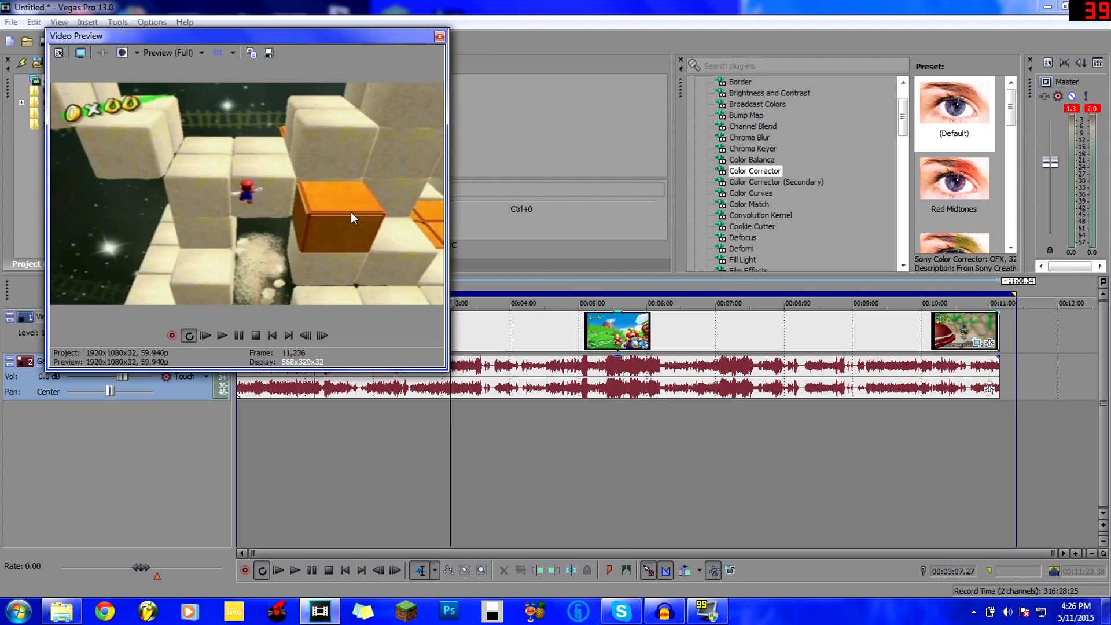
left_click(549, 463)
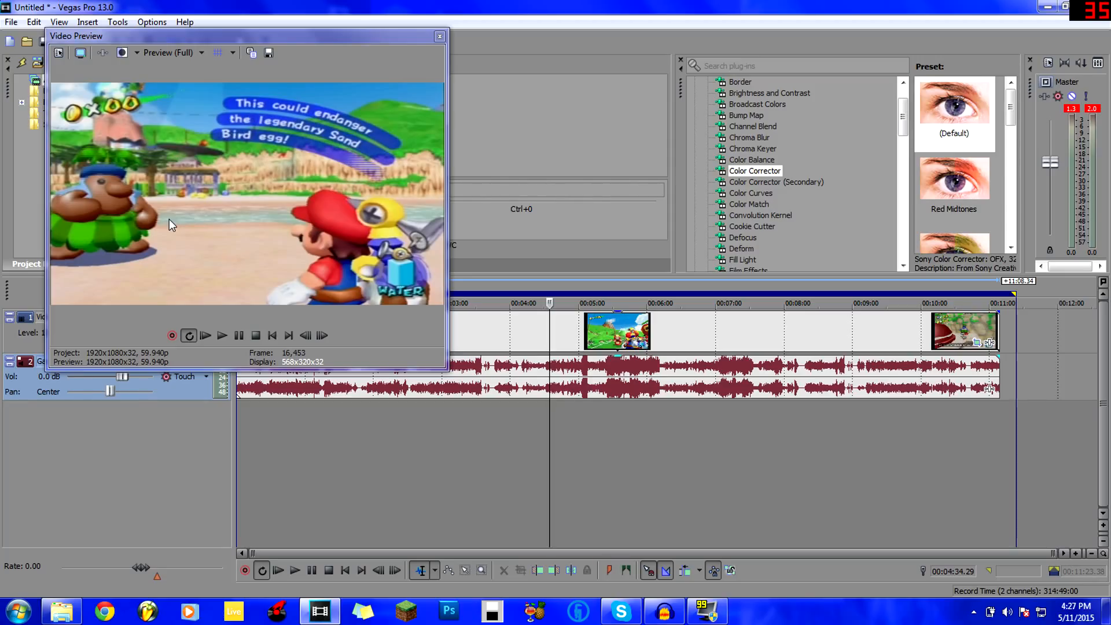
Step: Apply the (Default) preset of the Brightness and Contrast effect to the gameplay video clip
left_click(736, 93)
left_click(756, 93)
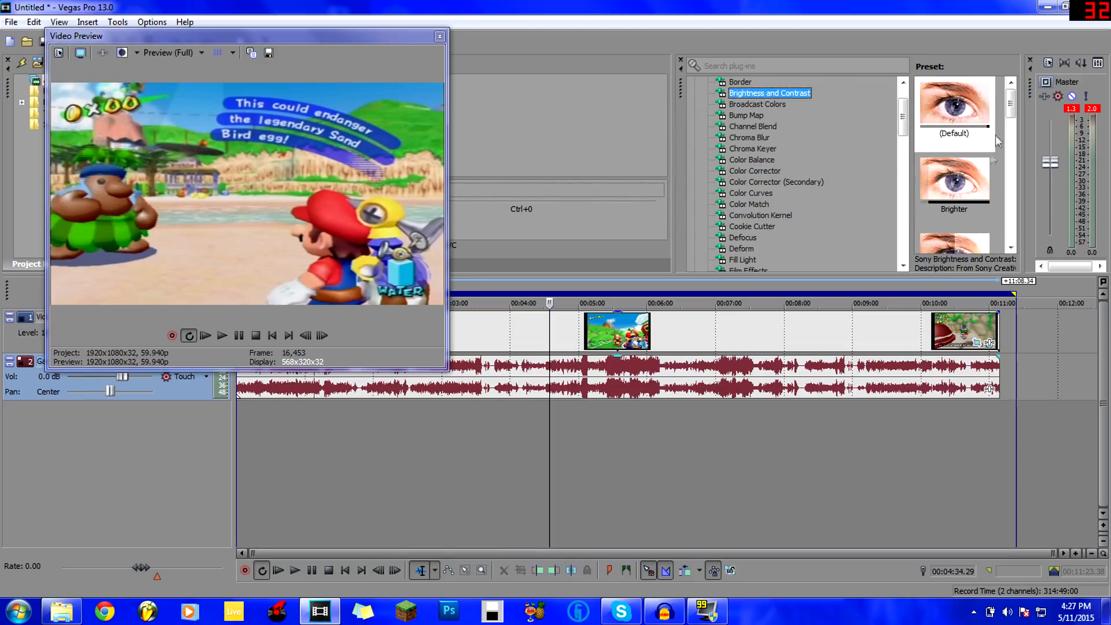
left_click(956, 116)
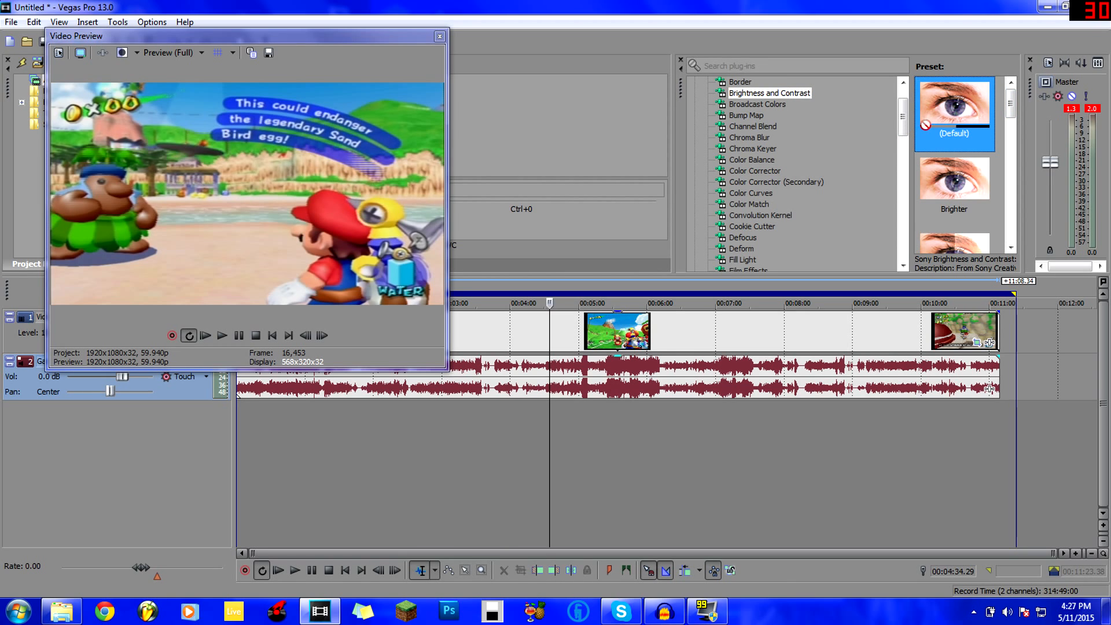
scroll(957, 139, "down", 1)
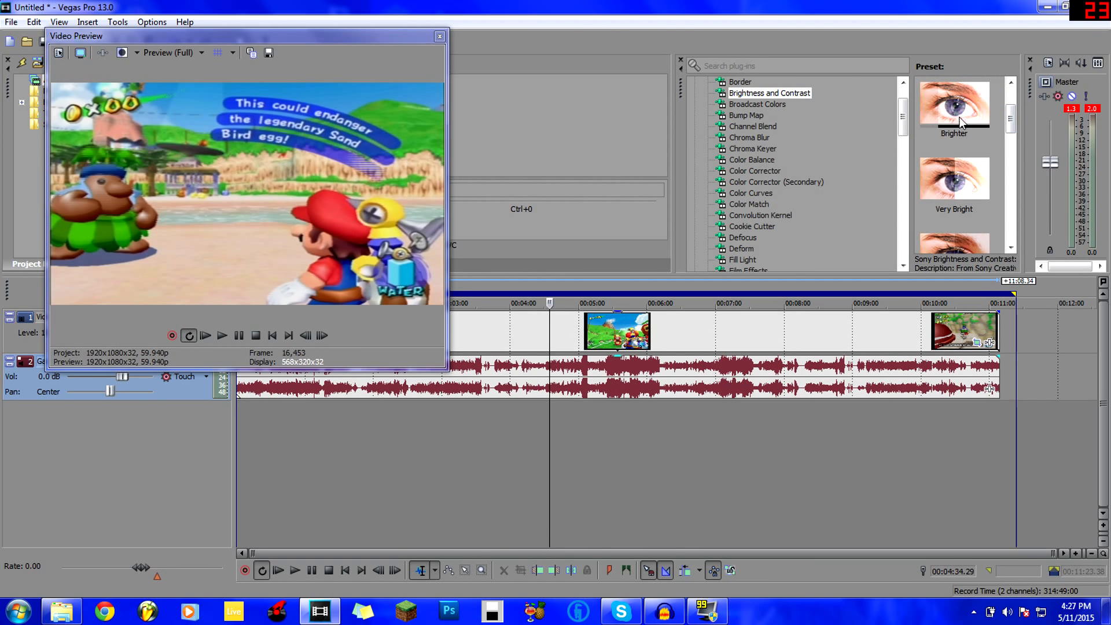
scroll(952, 167, "up", 1)
left_click_drag(946, 96, 589, 326)
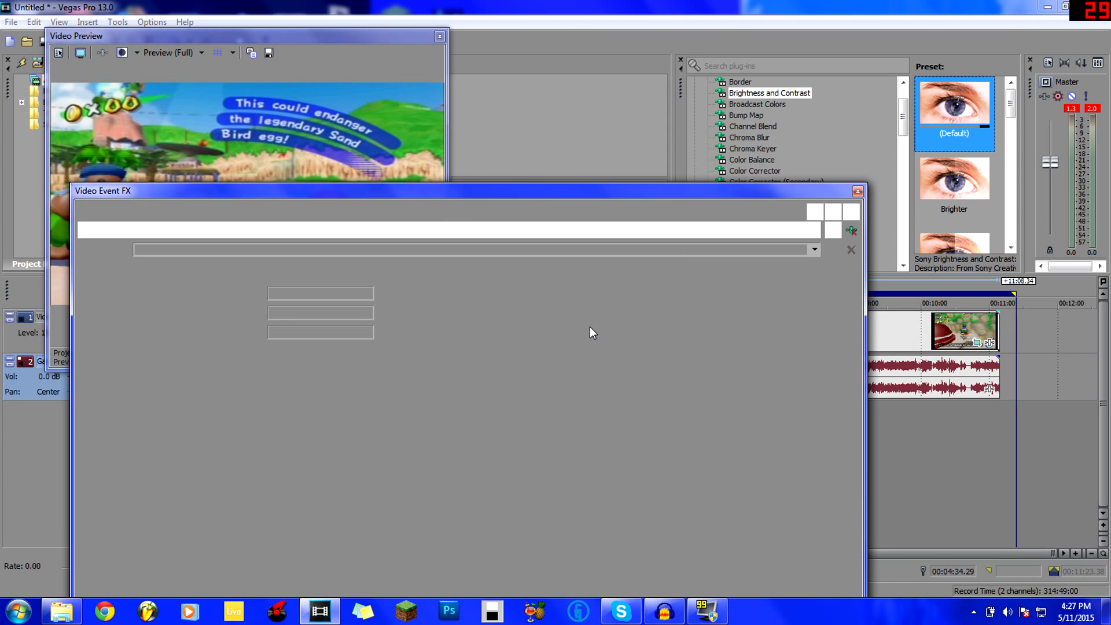
Step: Move the Video Event FX window clear of the video preview and set Brightness to about -0.007
left_click_drag(409, 201, 834, 121)
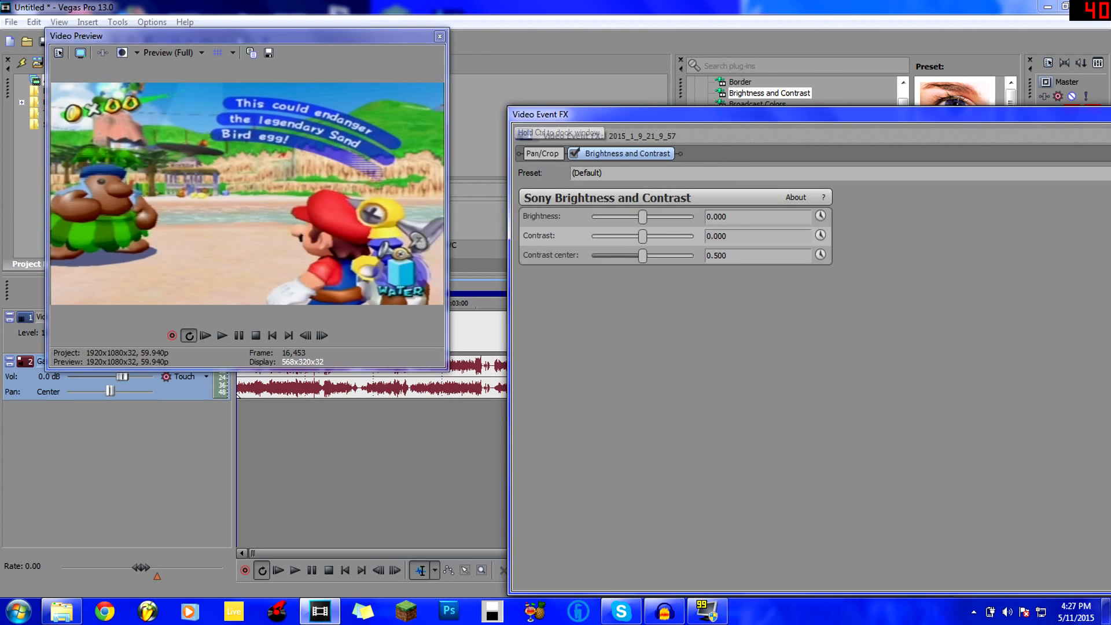
mouse_move(644, 217)
left_mouse_down()
mouse_move(658, 217)
mouse_move(644, 217)
left_mouse_up()
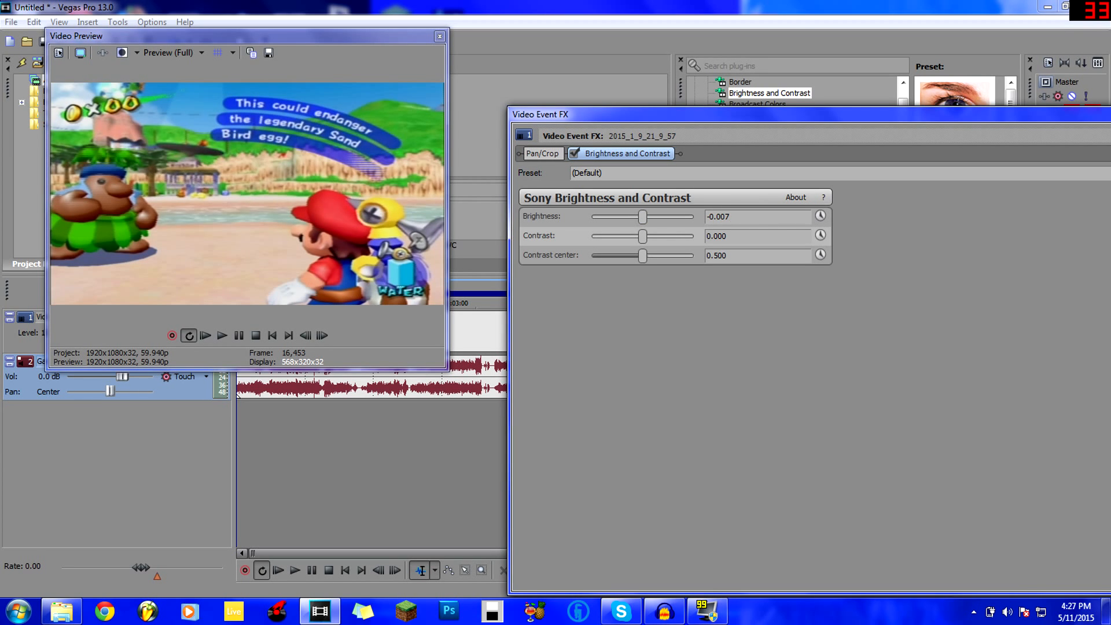
Step: Set Brightness to 0.100, Contrast to about 0.401 and Contrast center to about 0.728, and compare the picture with the effect off and on
type("0")
key("Return")
left_click_drag(639, 257, 666, 239)
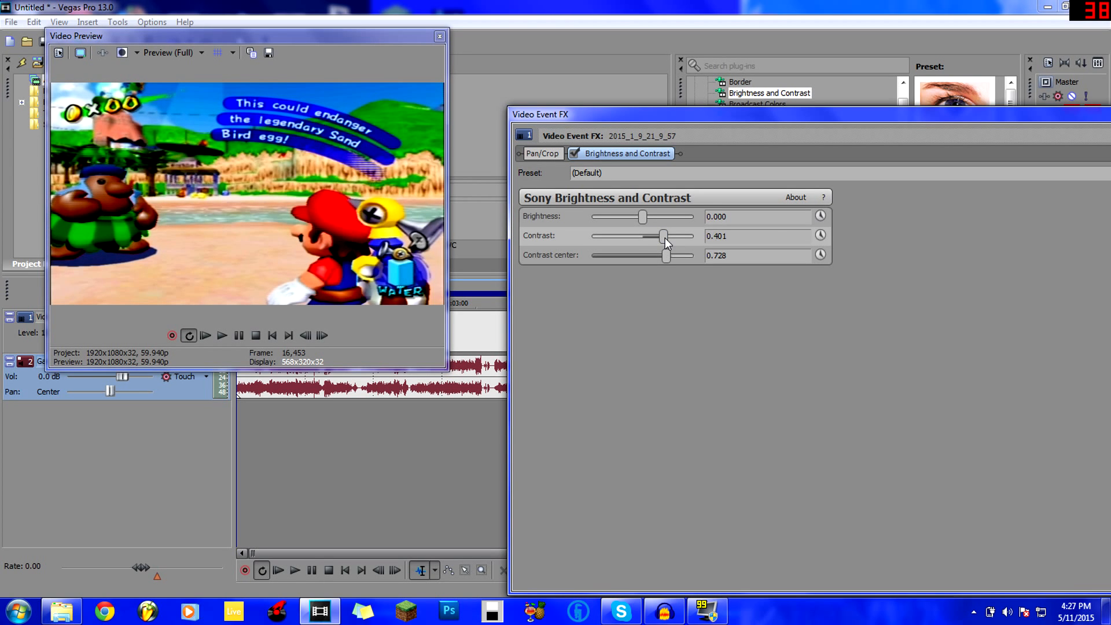
left_click_drag(642, 219, 649, 223)
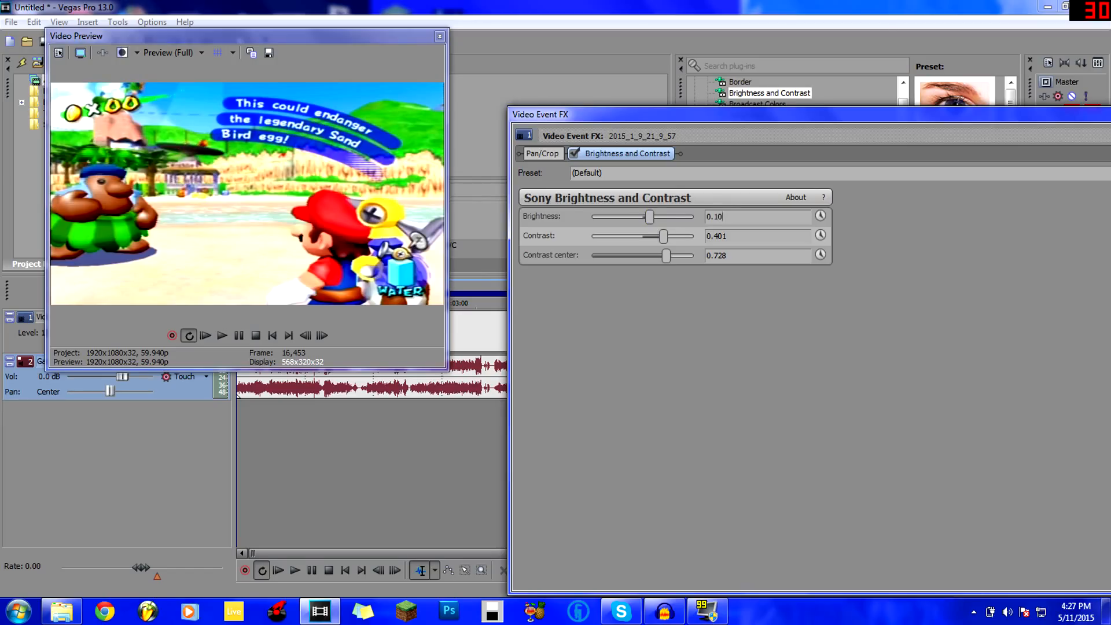
key("Return")
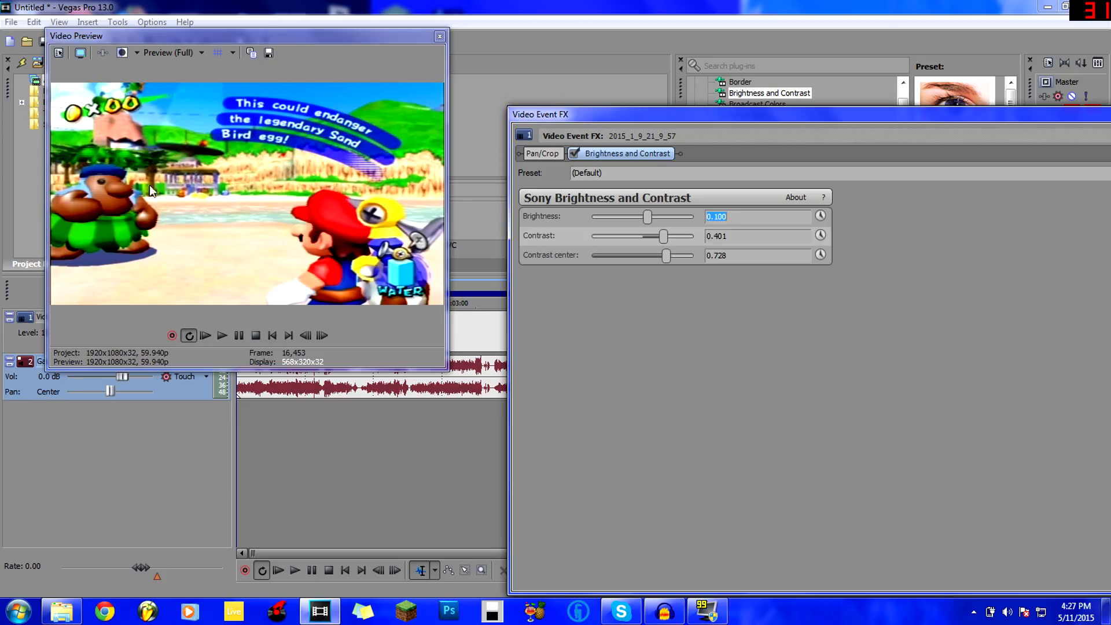
left_click(572, 153)
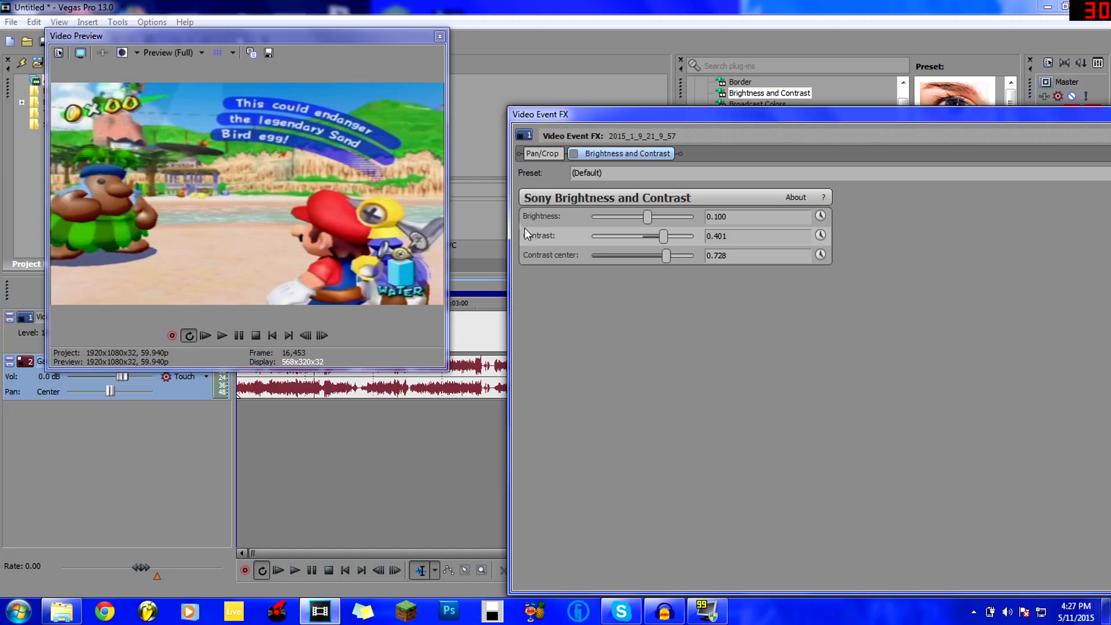
left_click(574, 152)
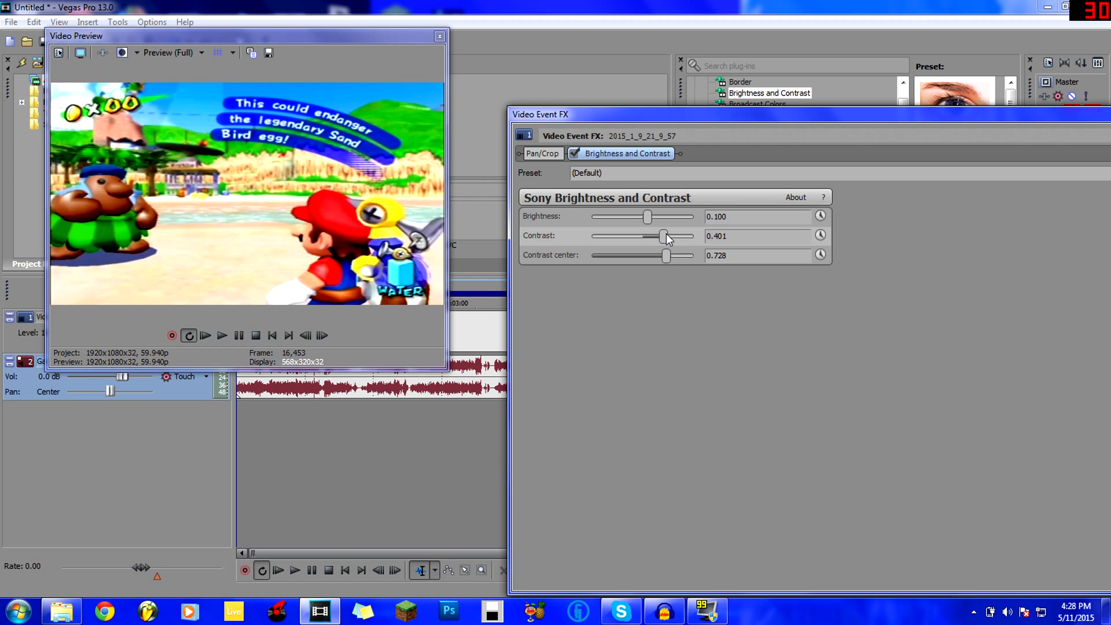
Step: Try different Contrast levels up to 1.000, set Contrast to 0.400, and close the Video Event FX window
scroll(666, 235, "up", 1)
scroll(667, 235, "down", 2)
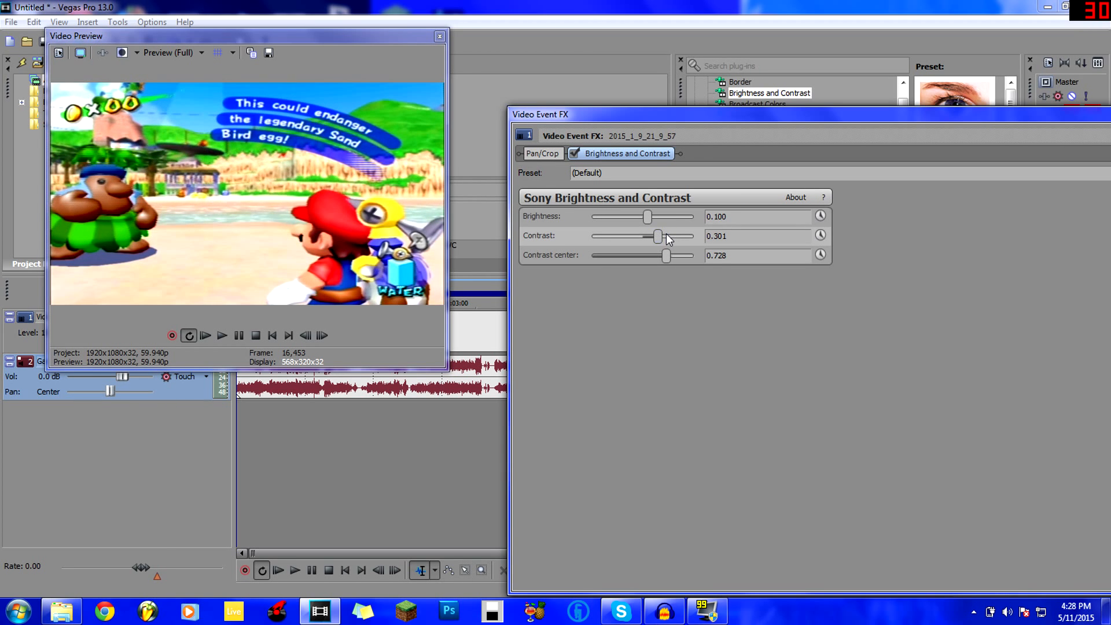
scroll(666, 234, "up", 2)
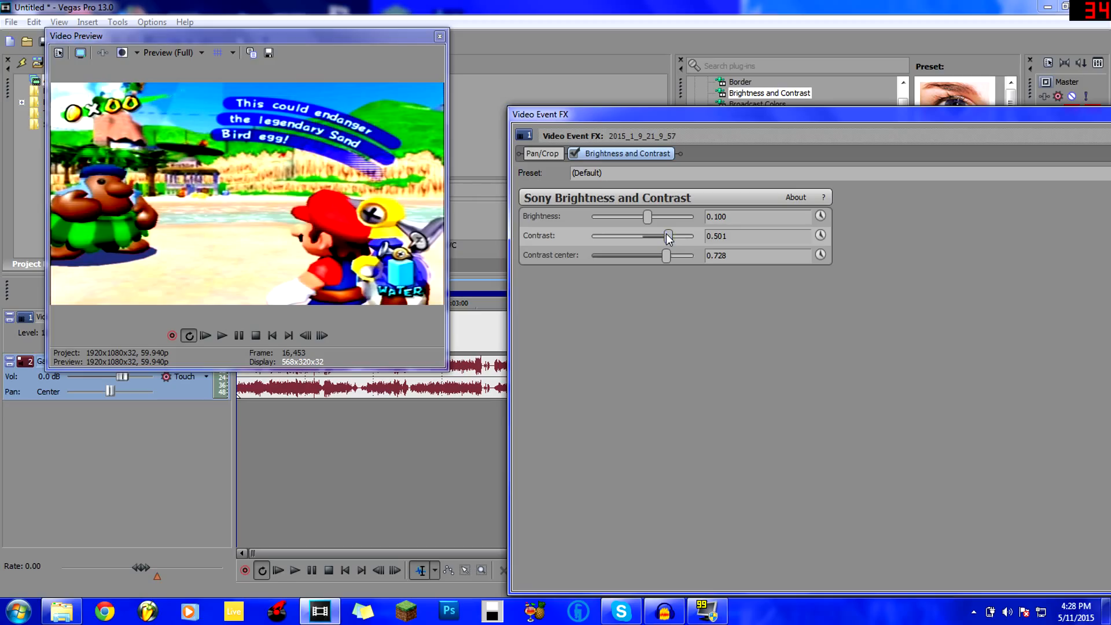
scroll(669, 236, "up", 4)
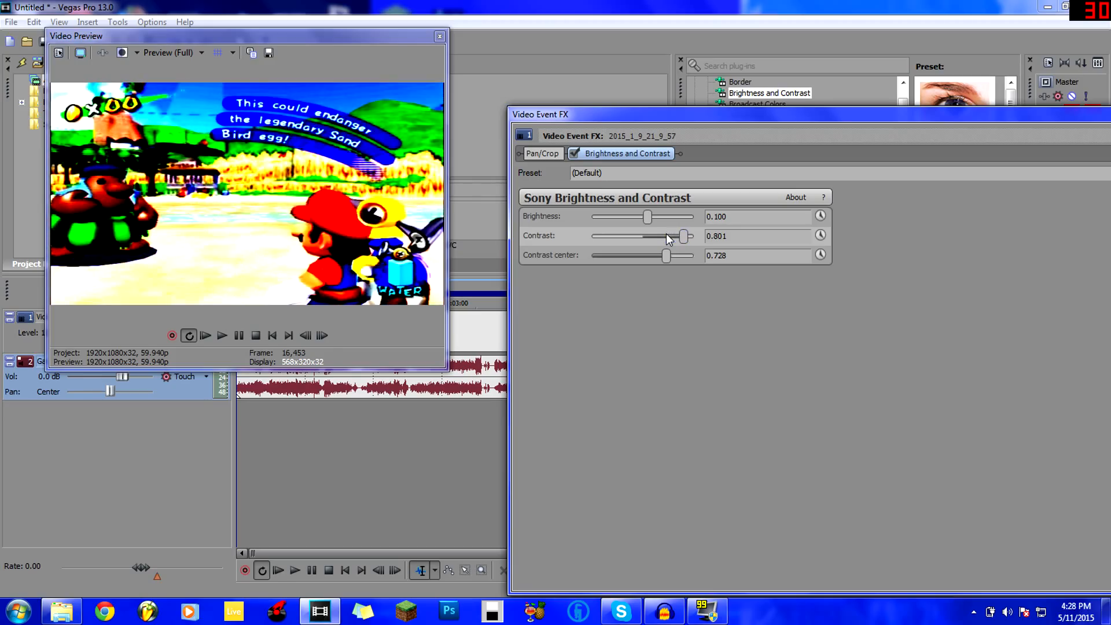
scroll(668, 237, "up", 1)
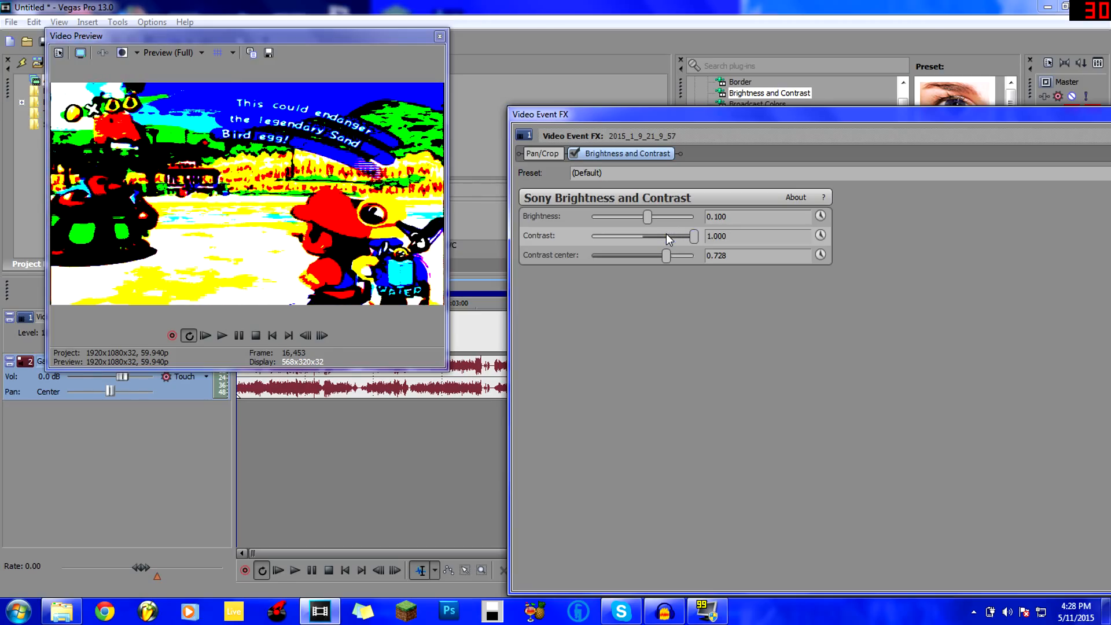
scroll(666, 234, "down", 8)
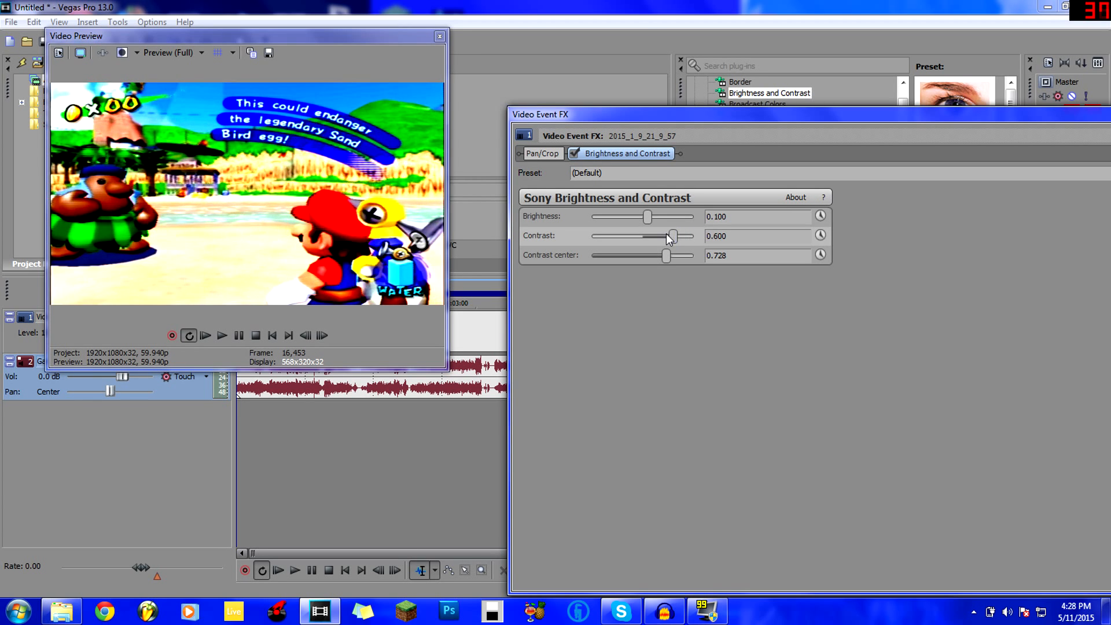
scroll(667, 237, "up", 1)
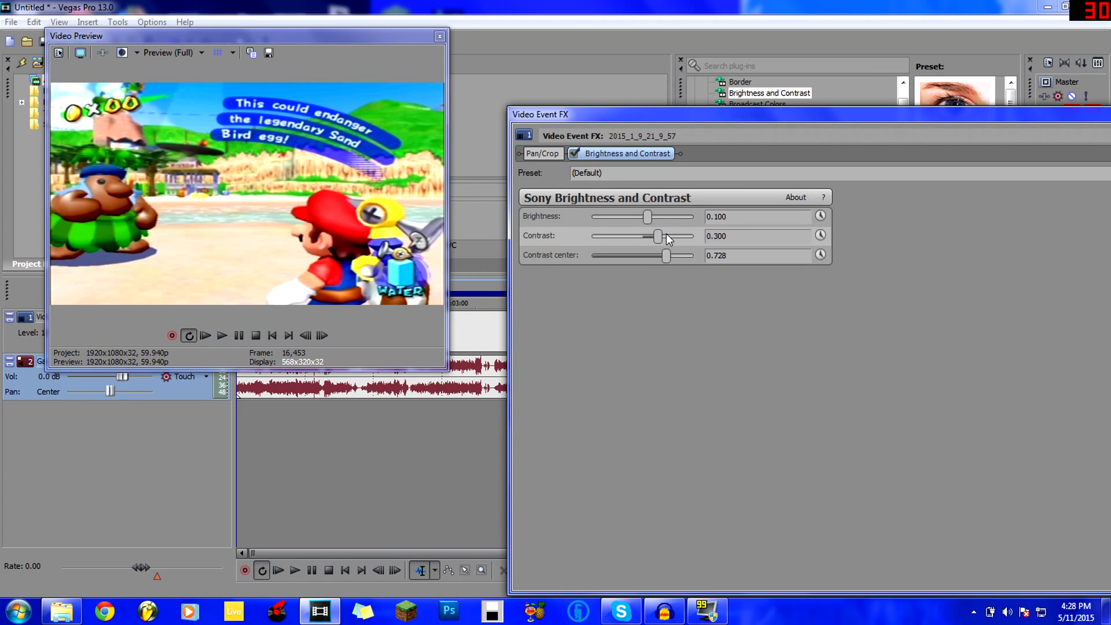
scroll(668, 237, "up", 1)
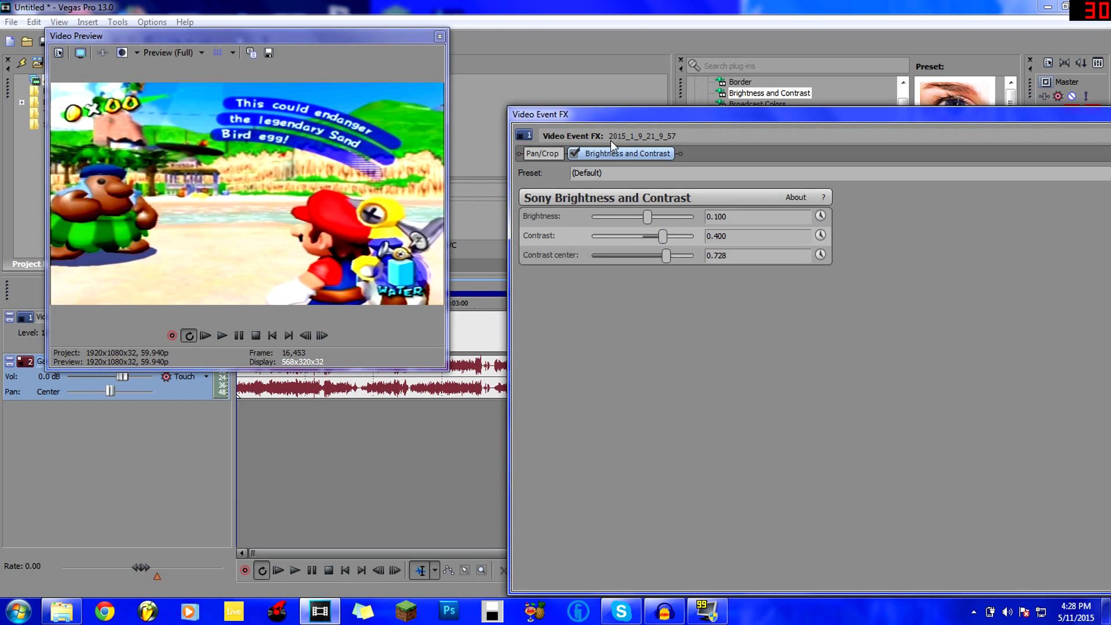
left_click_drag(568, 117, 222, 241)
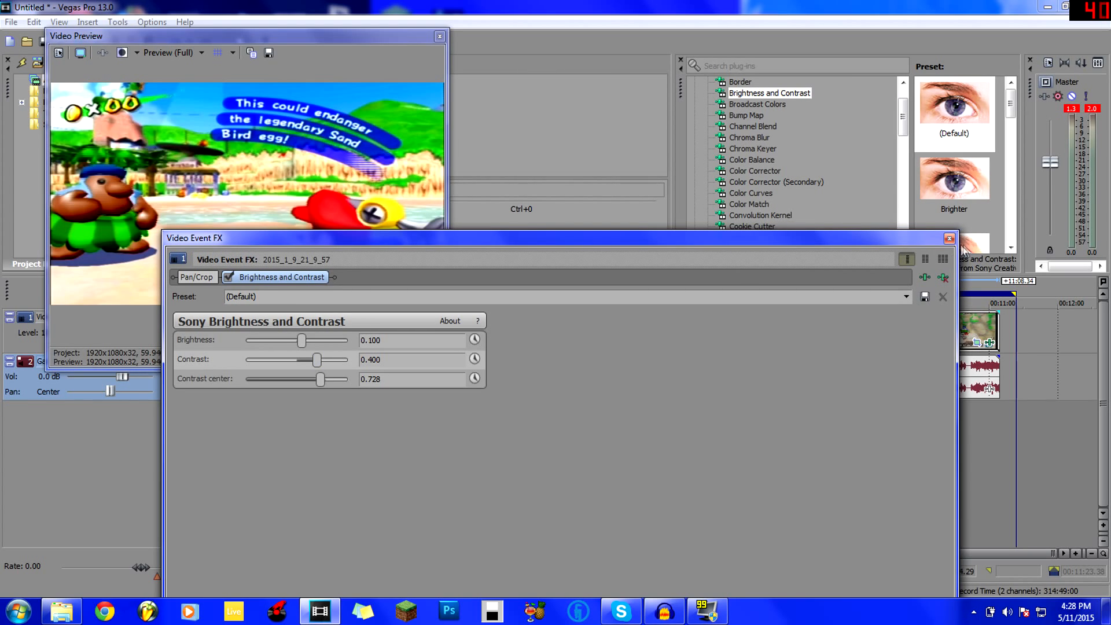
left_click(949, 239)
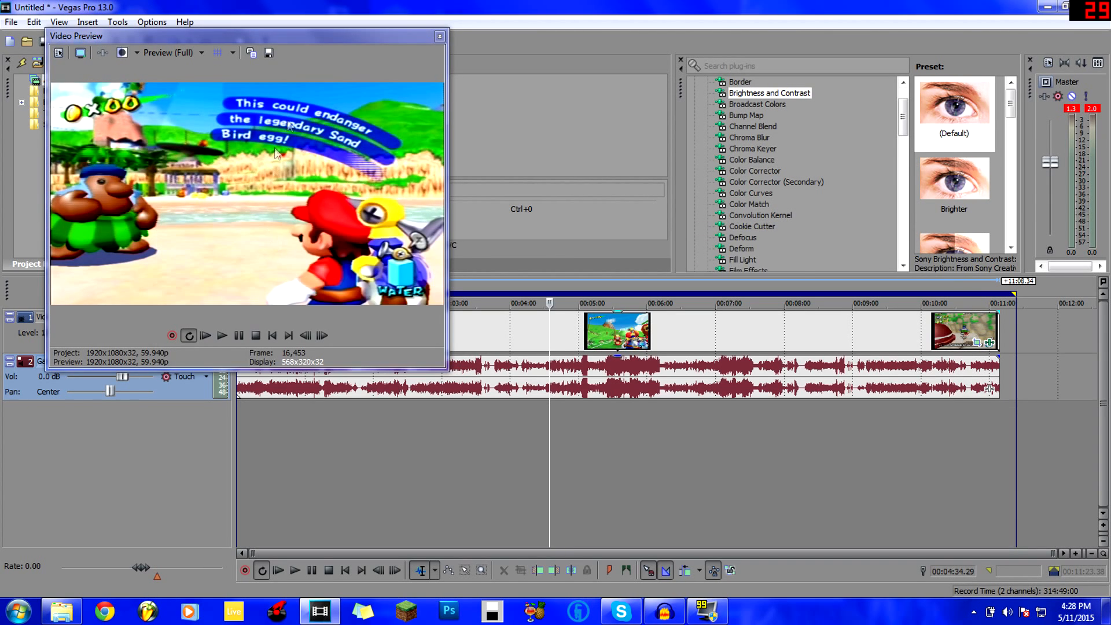
Step: Examine the brightened footage at various points across the timeline, finishing near 00:07:39
left_click(676, 443)
left_click(630, 437)
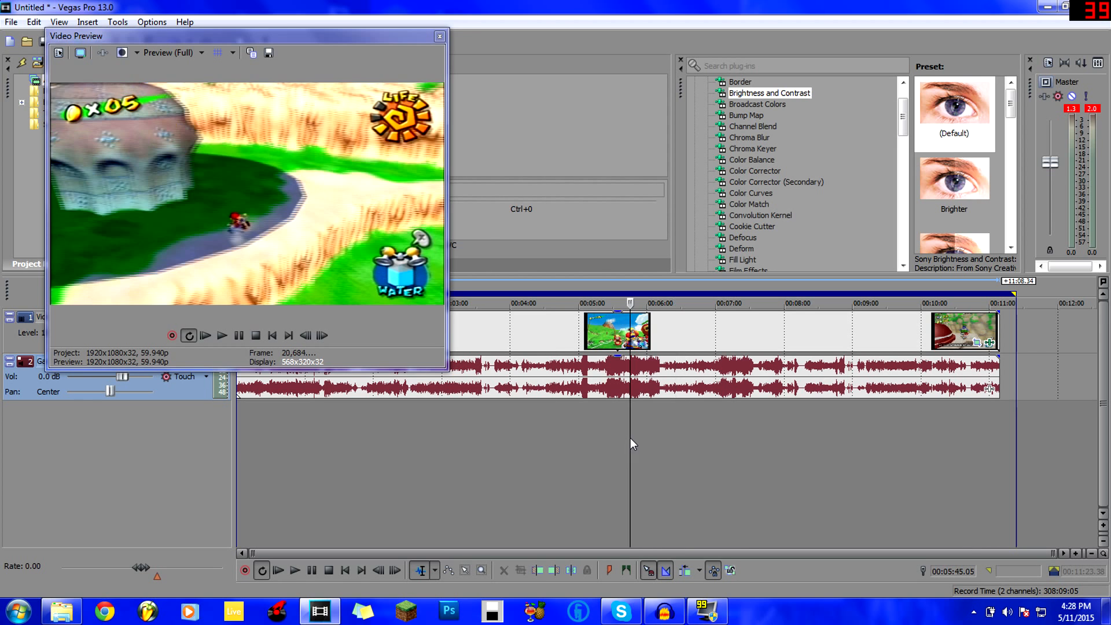
left_click(779, 439)
left_click(522, 450)
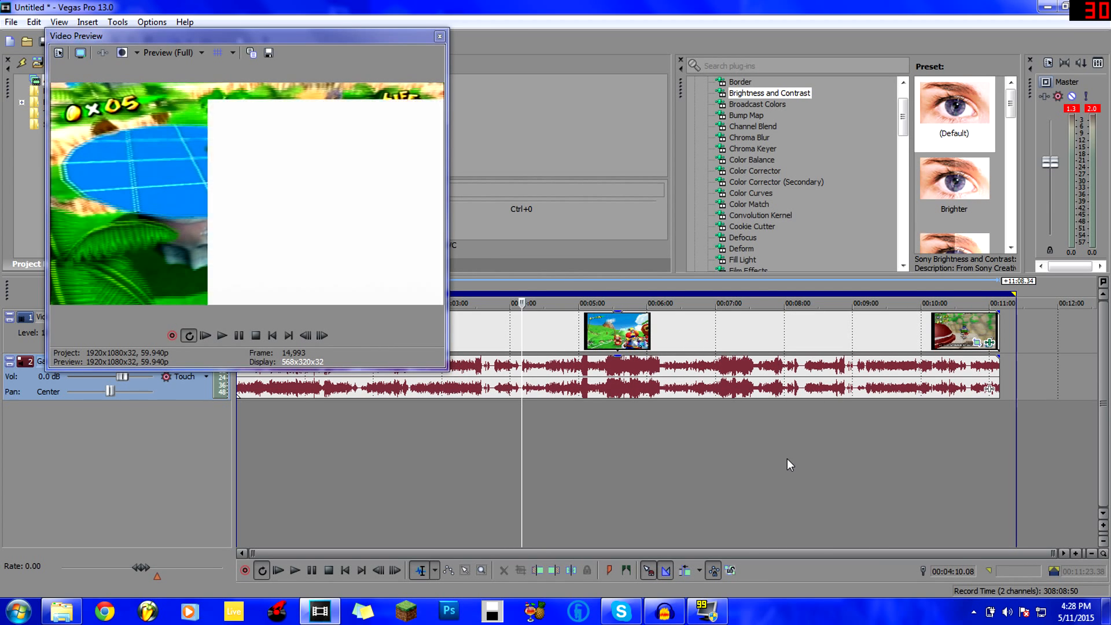
left_click(787, 458)
left_click(521, 480)
left_click(700, 470)
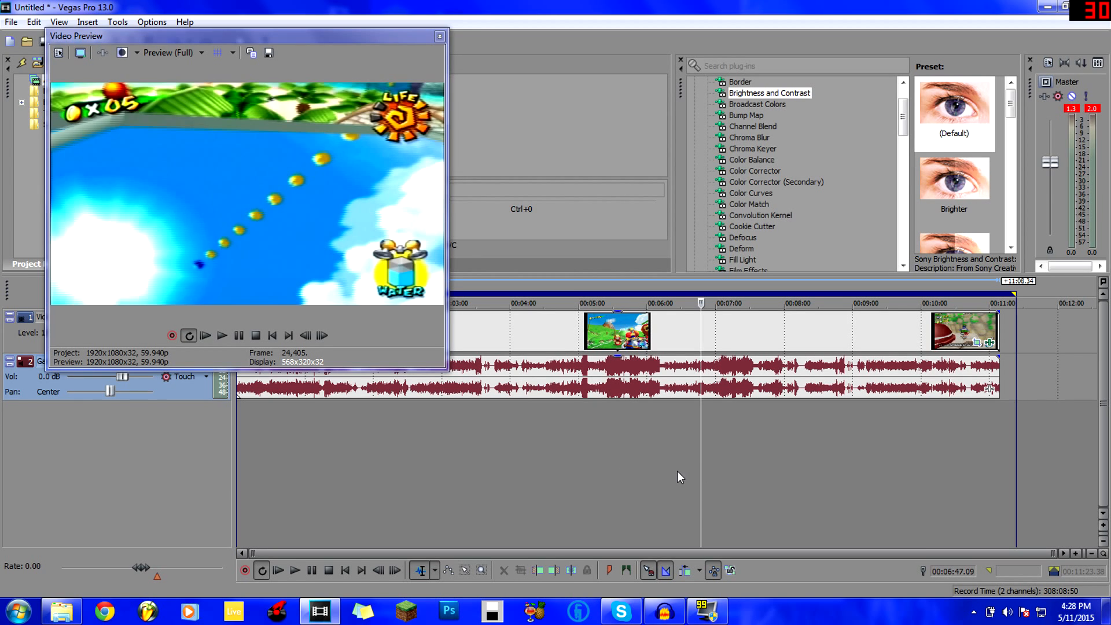
left_click(757, 464)
left_click(642, 468)
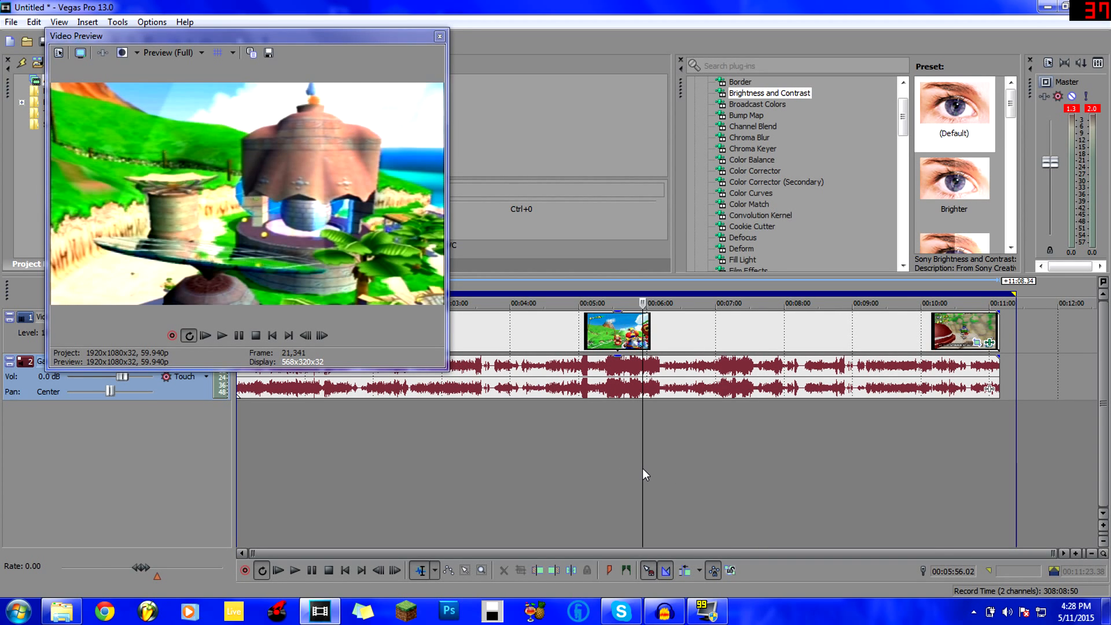
left_click(721, 452)
left_click(741, 410)
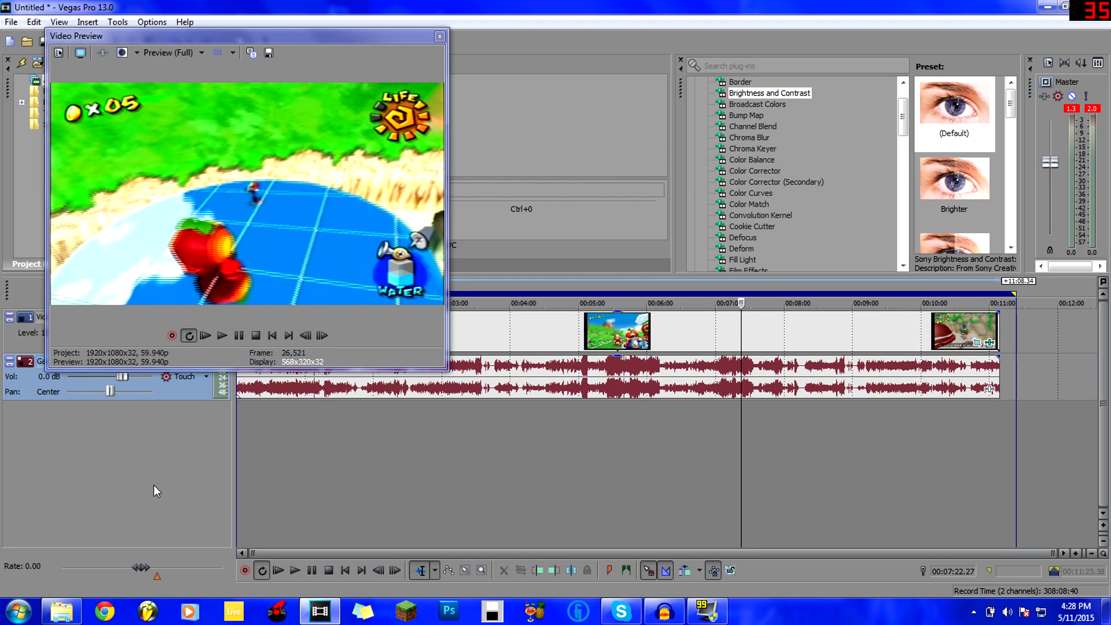
left_click(785, 429)
left_click(760, 426)
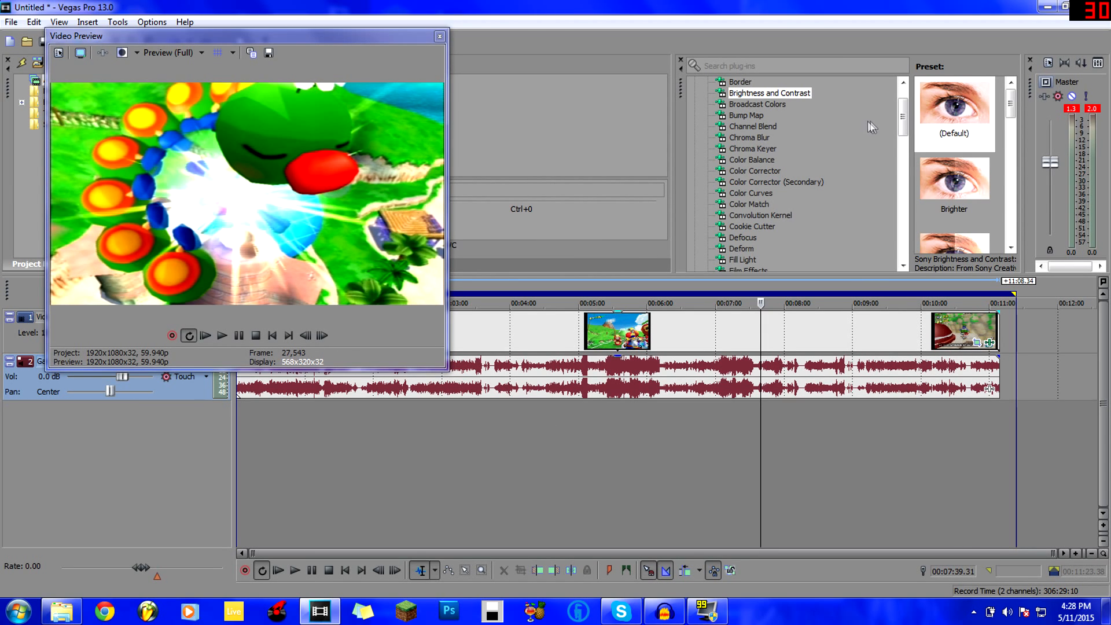
Step: Apply the (Default) preset of the Color Corrector effect to the gameplay clip and move its window clear of the video preview
left_click_drag(904, 125, 904, 137)
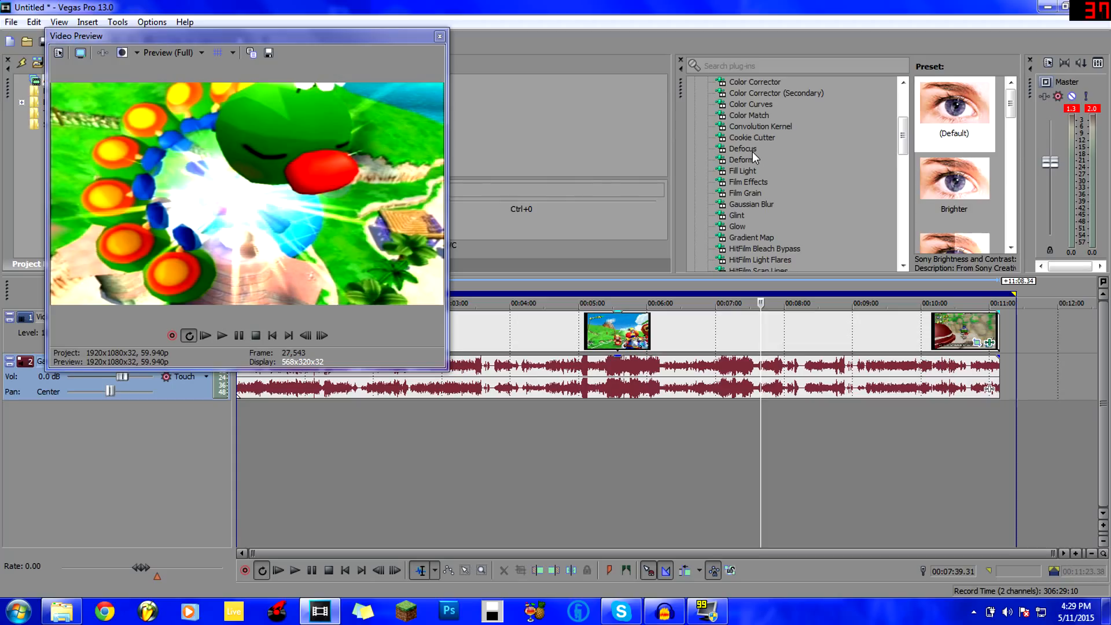
left_click_drag(908, 134, 907, 123)
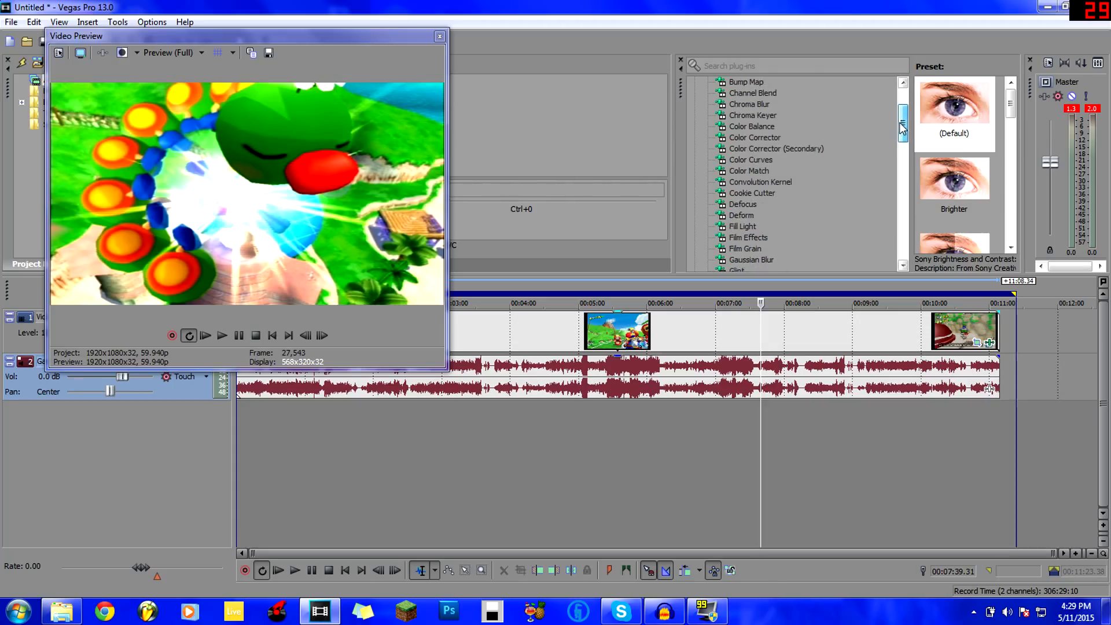
left_click(741, 139)
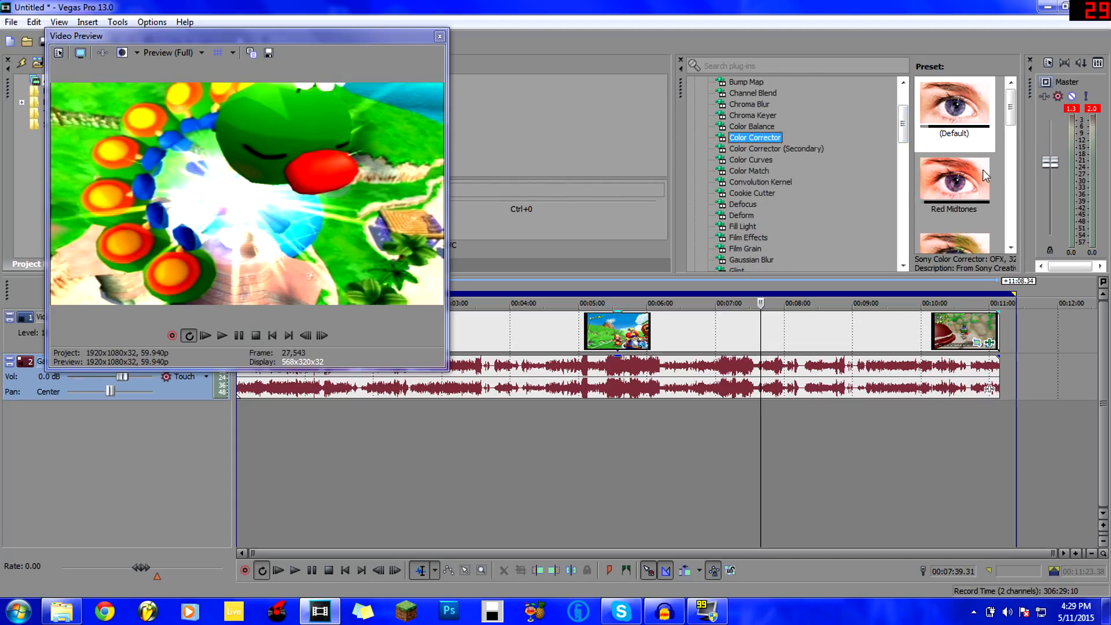
left_click_drag(963, 124, 697, 328)
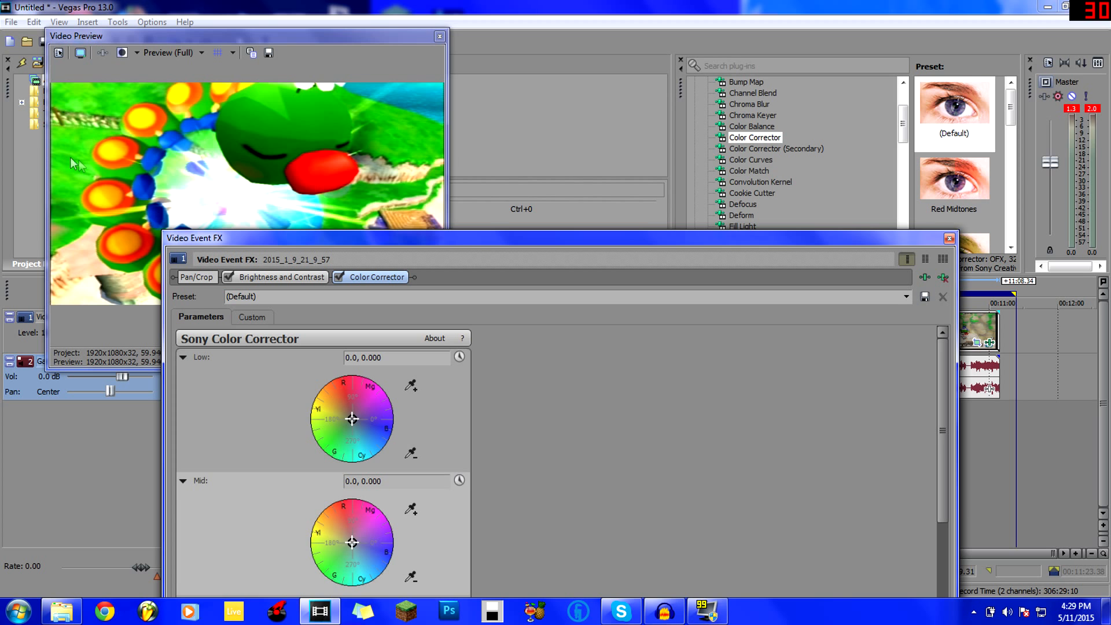
left_click_drag(299, 238, 629, 71)
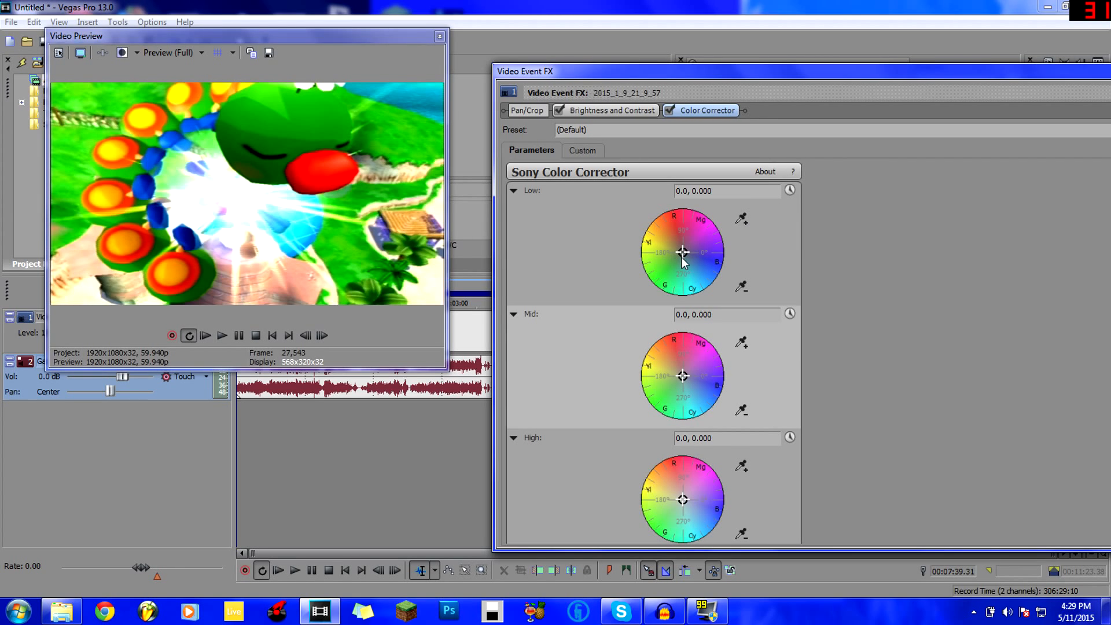
Step: Try adjusting the Low color wheel with its add eyedropper on the green grass in the preview, and check the frame near 00:03:19
left_click(741, 218)
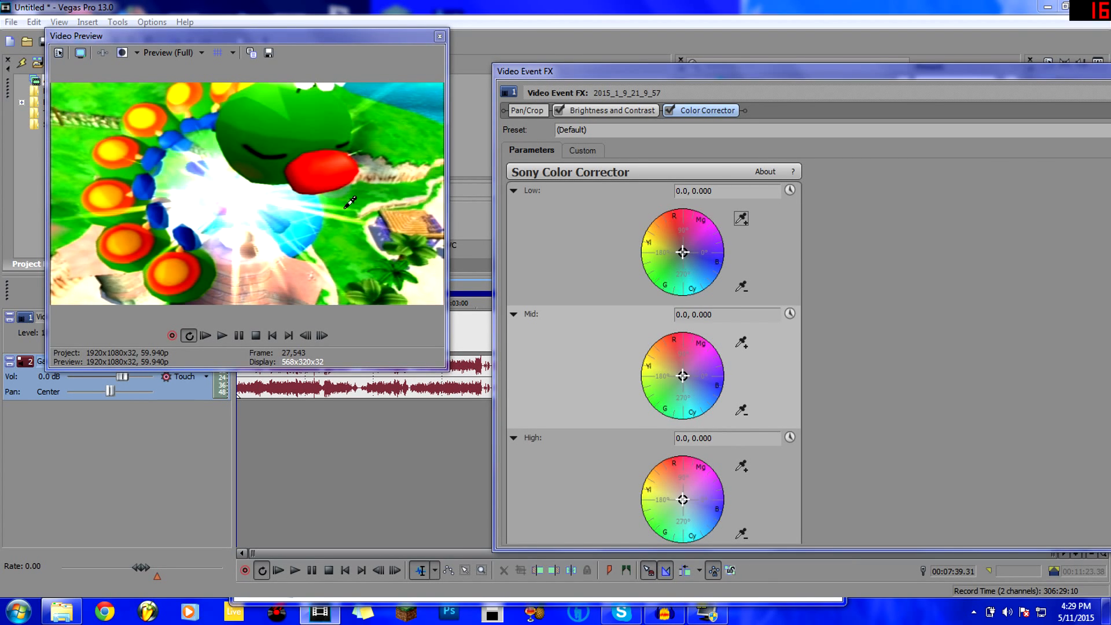
left_click(87, 147)
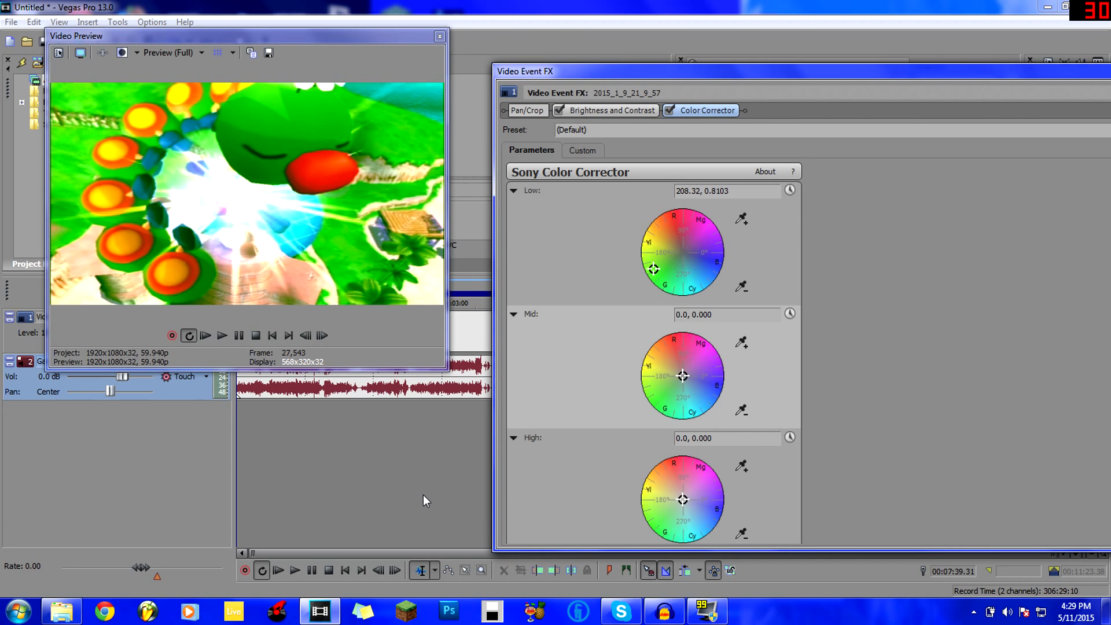
left_click(463, 492)
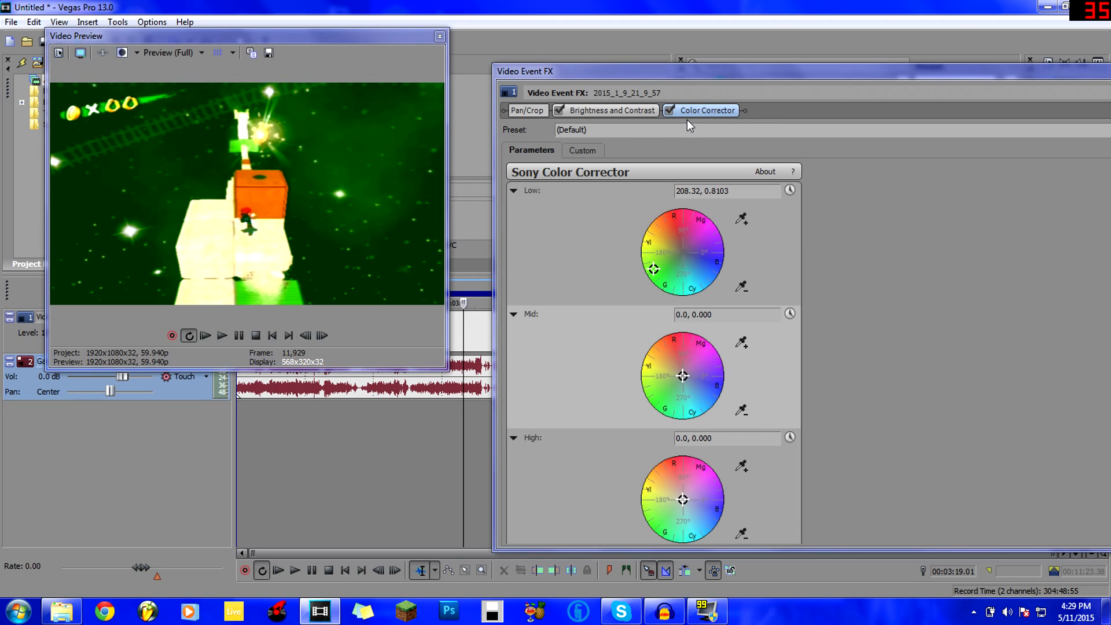
Step: Apply the Red Midtones preset to the Color Corrector and narrow the Video Event FX window so the preview is uncovered
left_click_drag(622, 87, 360, 95)
left_click(984, 143)
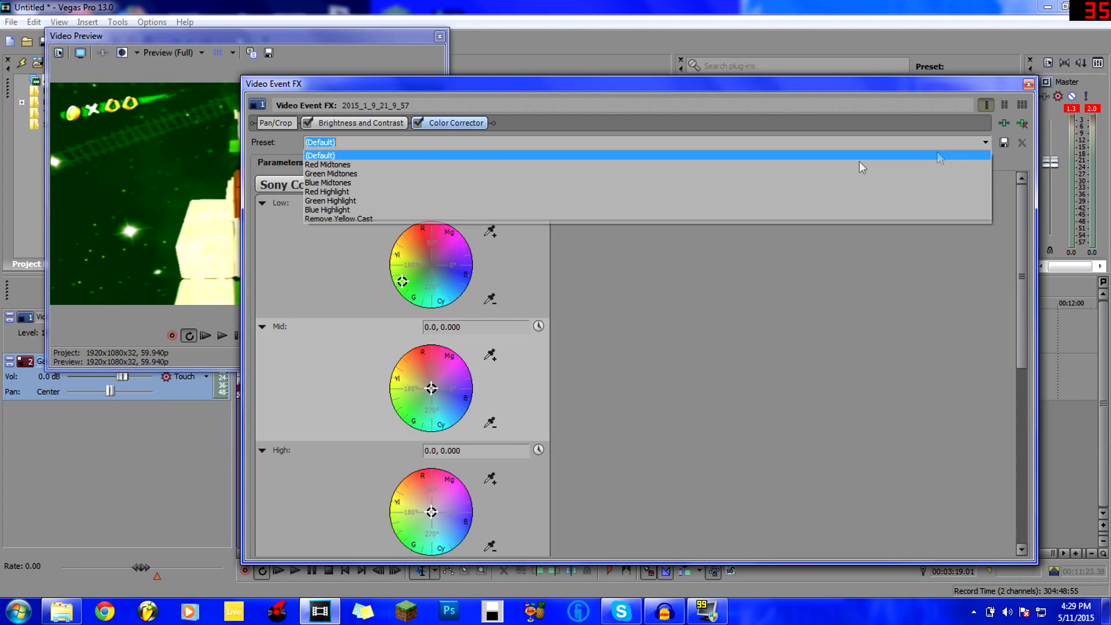
left_click(475, 164)
left_click_drag(317, 89, 513, 81)
left_click_drag(993, 83, 779, 82)
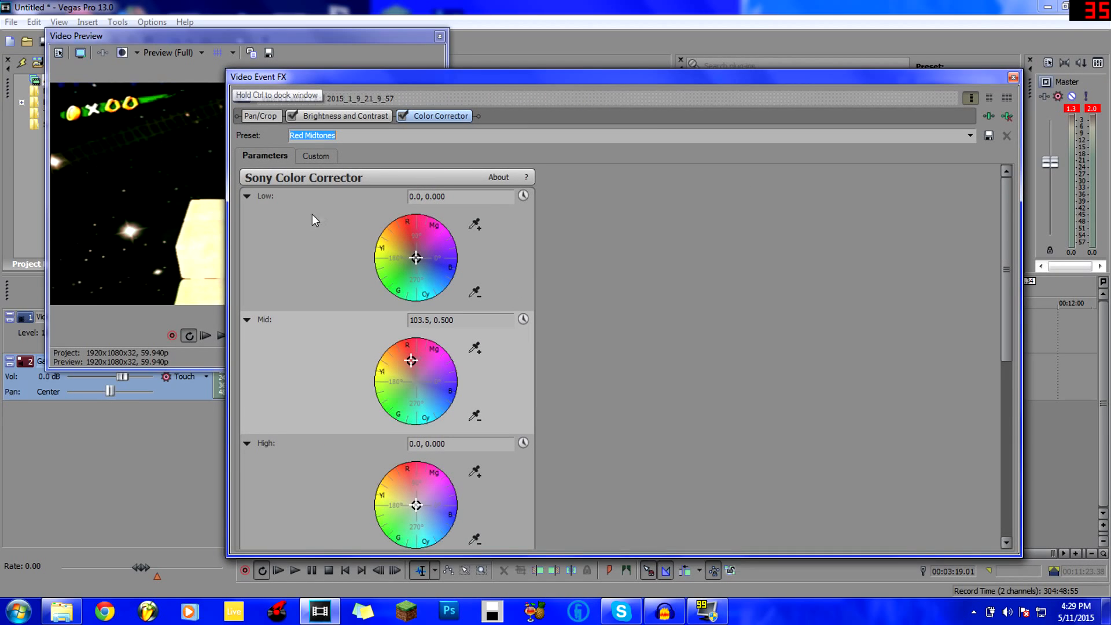
left_click_drag(227, 224, 660, 224)
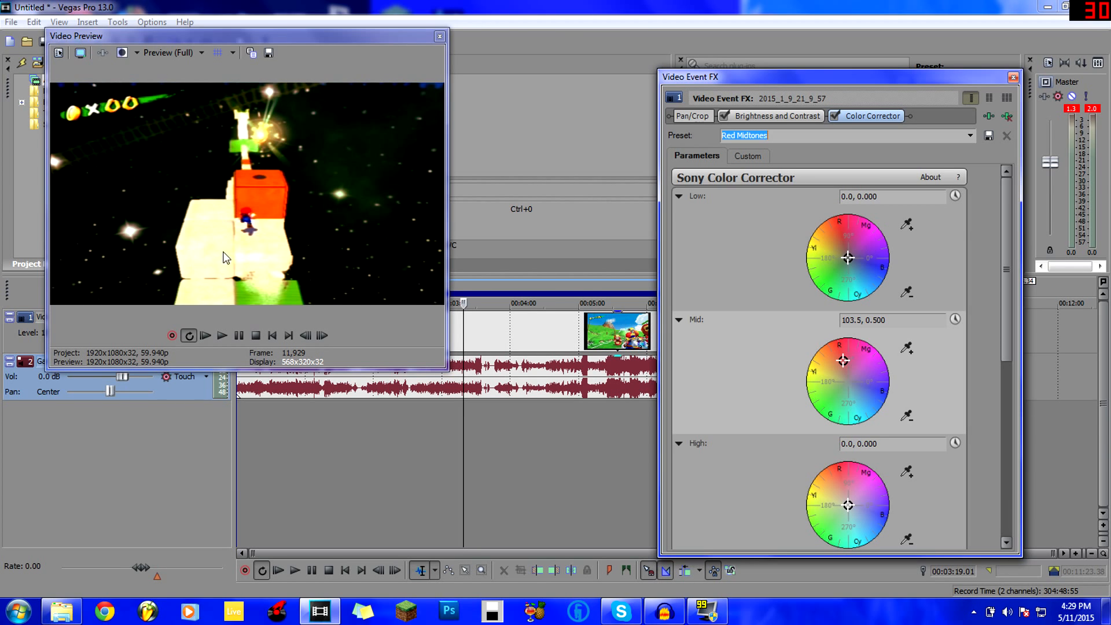
Step: Try the Red Highlight preset on the Color Corrector, and switch it to Blue Highlight
left_click(969, 135)
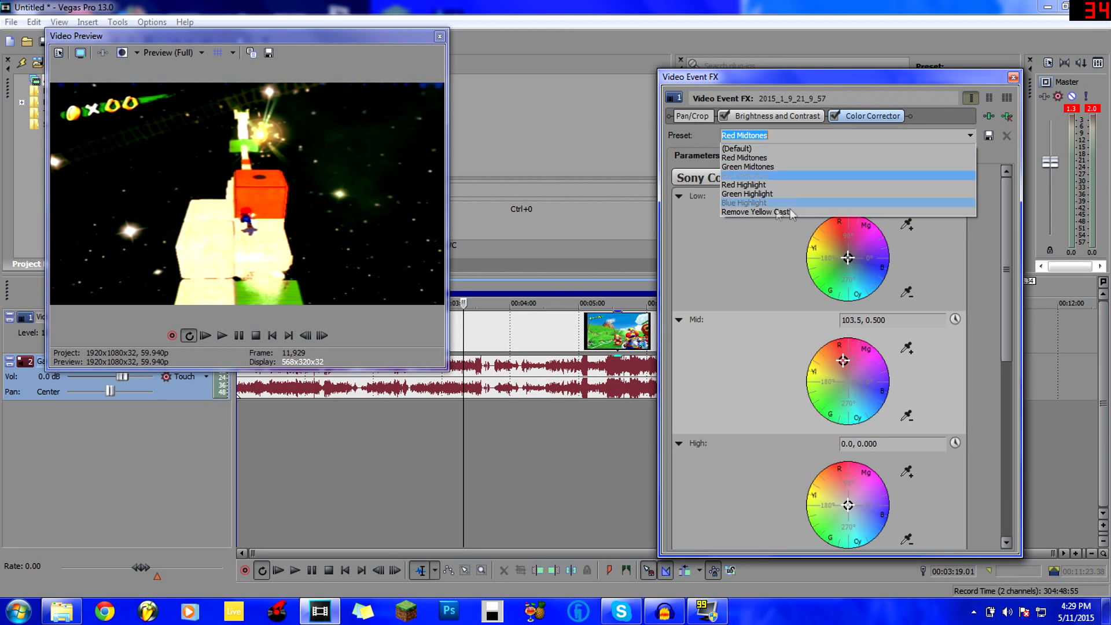
left_click(761, 186)
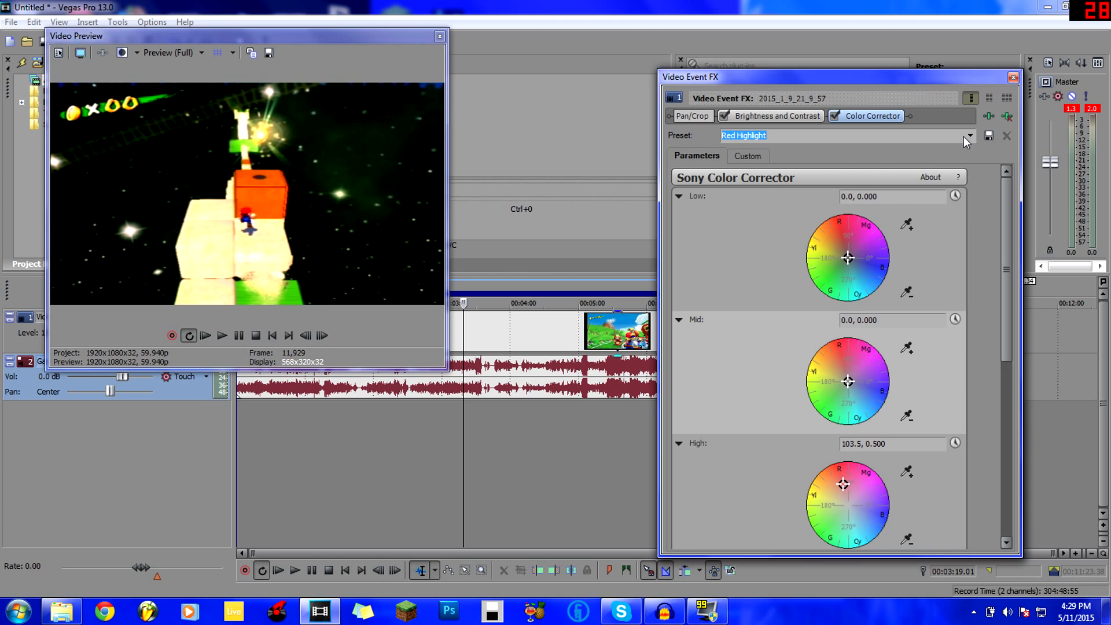
left_click(968, 137)
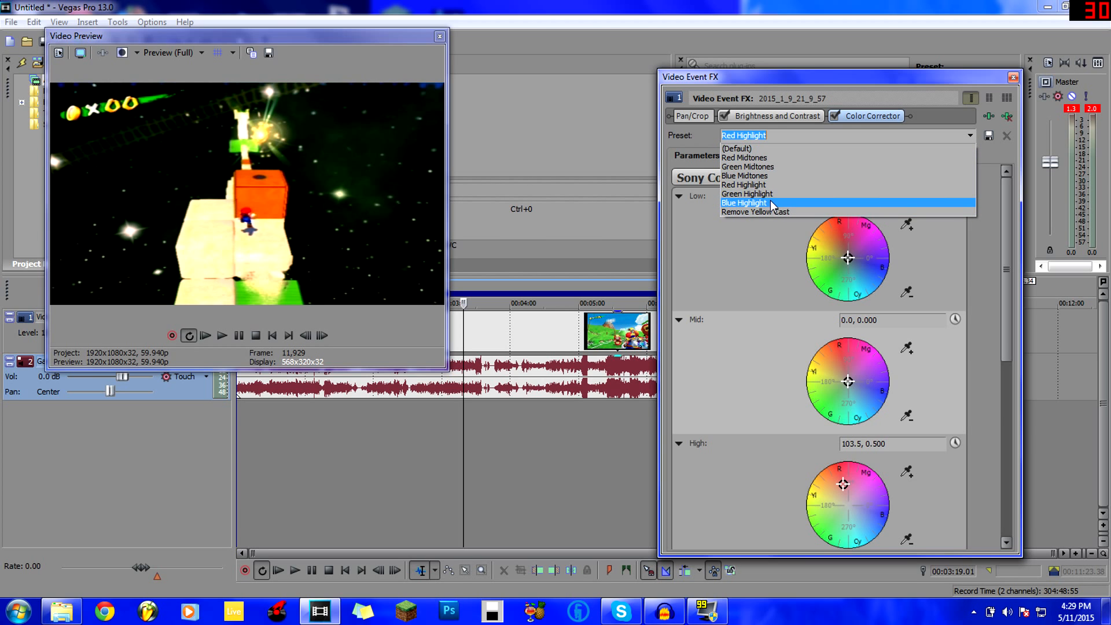
left_click(773, 206)
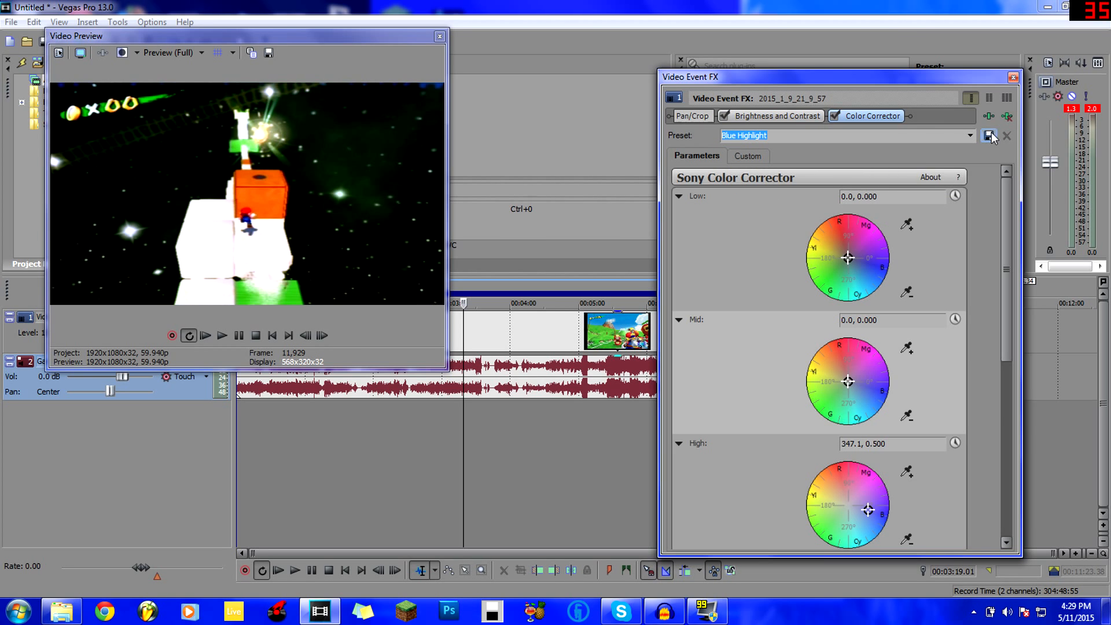
Step: Check how the Blue Highlight preset looks on gameplay frames between about 00:05:17 and 00:05:46
left_click(599, 445)
left_click(644, 445)
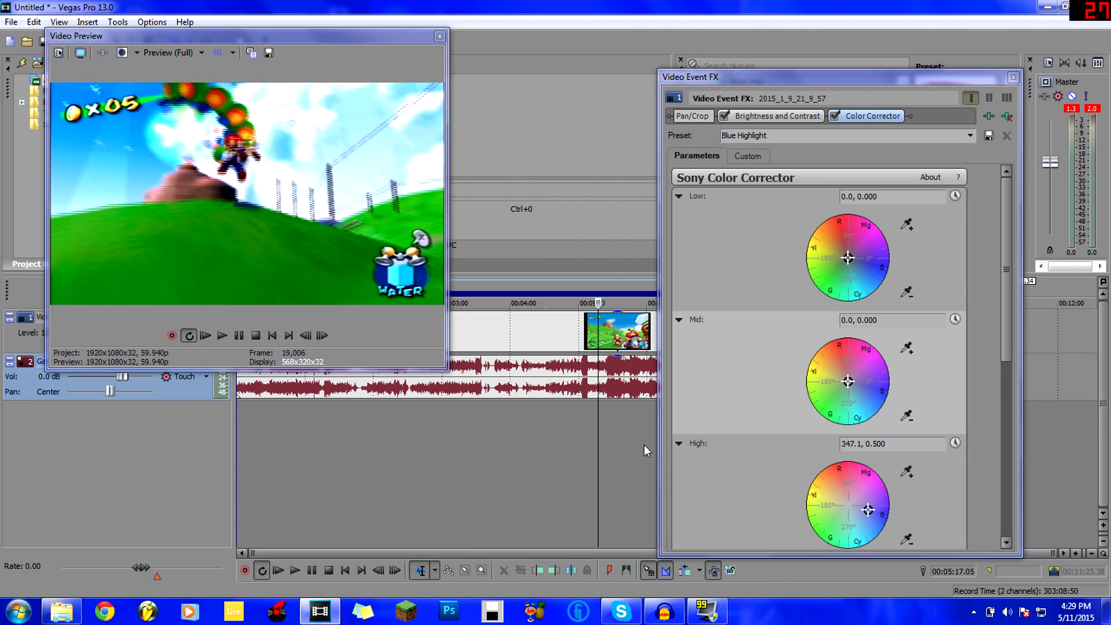
left_click(591, 425)
left_click(569, 440)
left_click(631, 439)
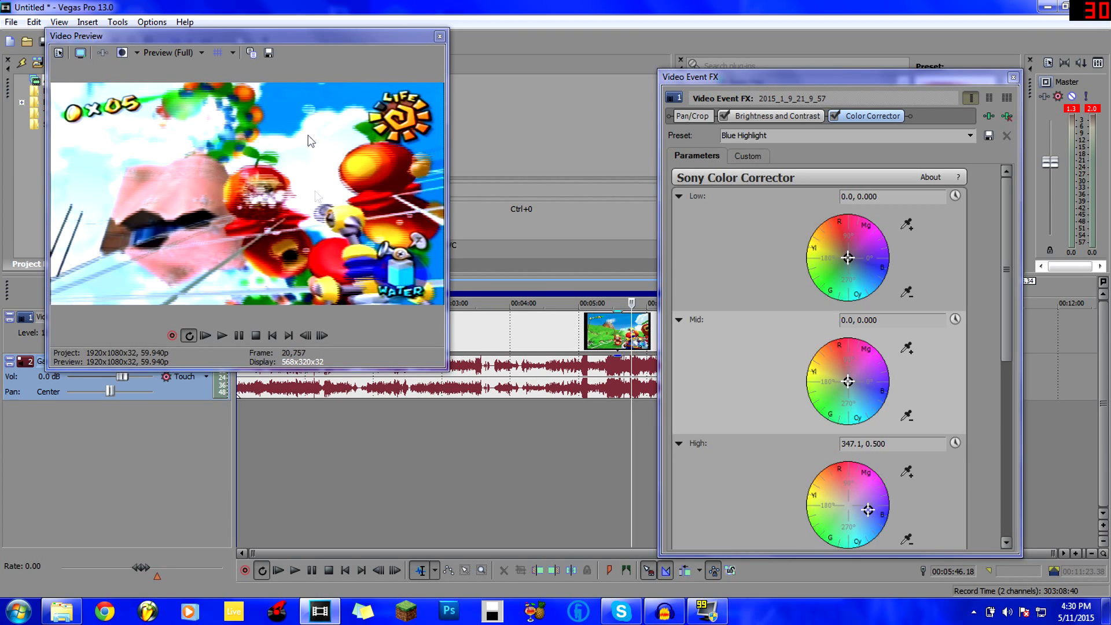
Step: Set the video preview quality to Best (Full)
left_click(161, 56)
mouse_move(216, 112)
left_click(262, 130)
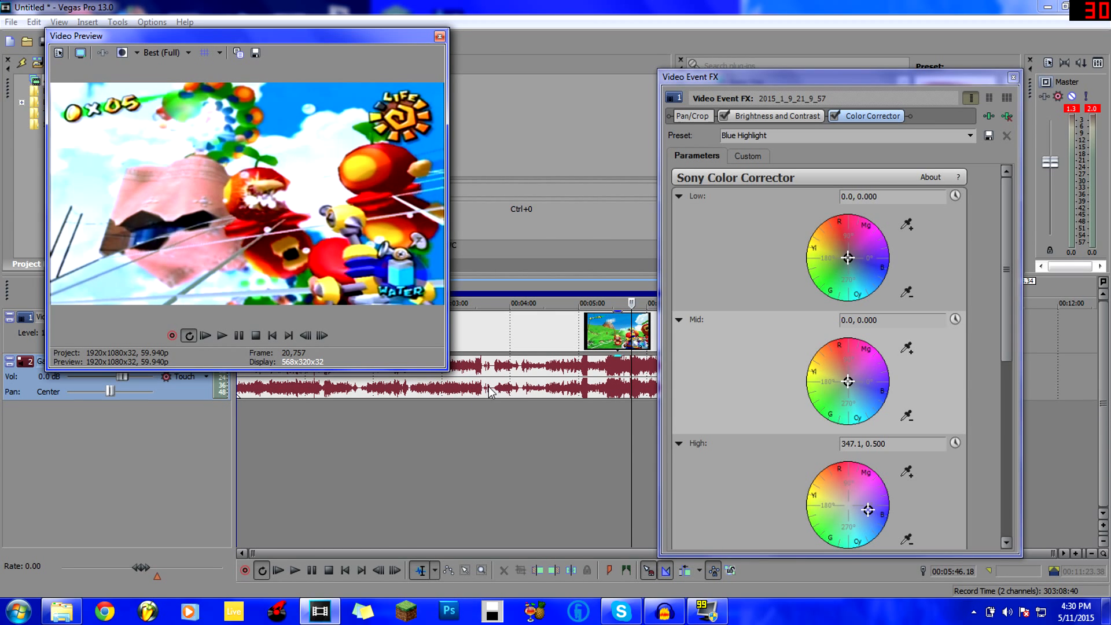
Step: Examine the Blue Highlight color correction on frames across the clip, from about 00:04:12 to 00:09:34
left_click(437, 454)
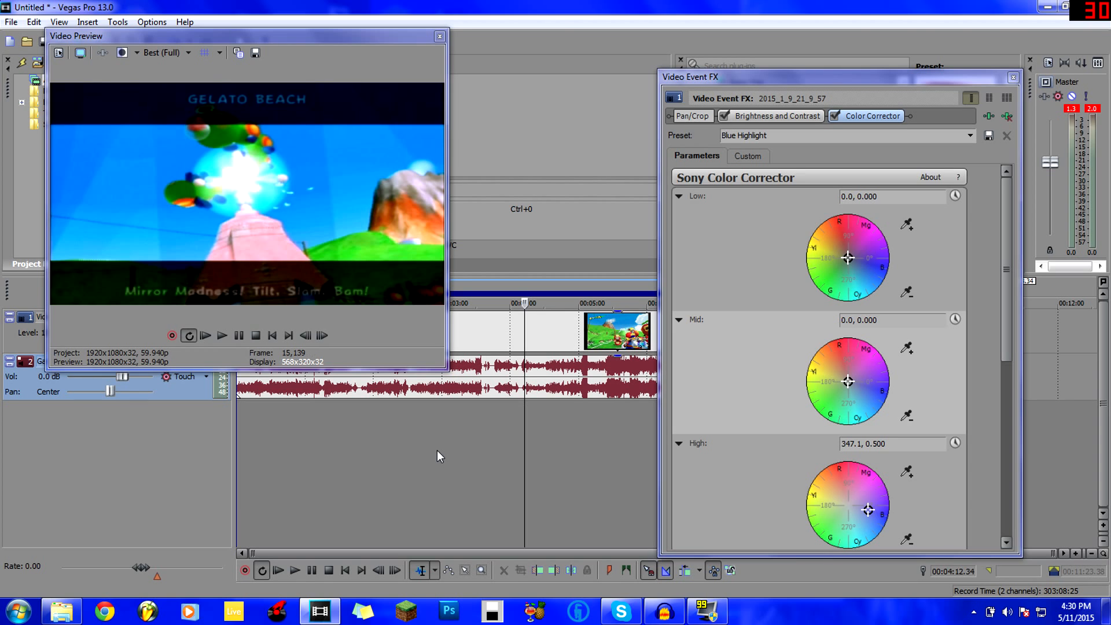
left_click(651, 433)
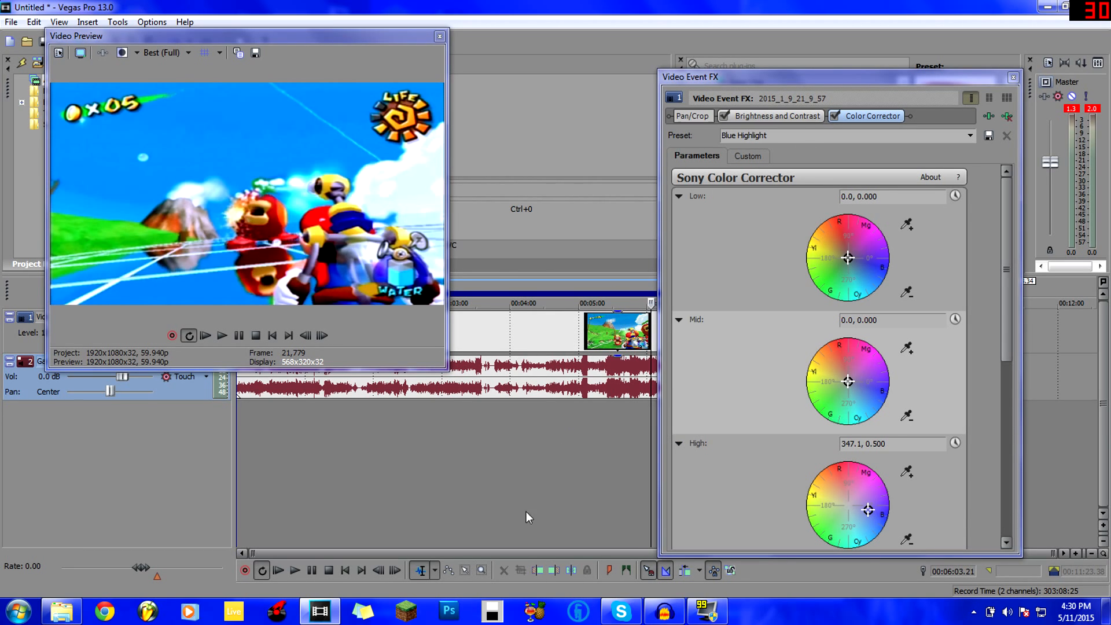
left_click_drag(487, 553, 643, 528)
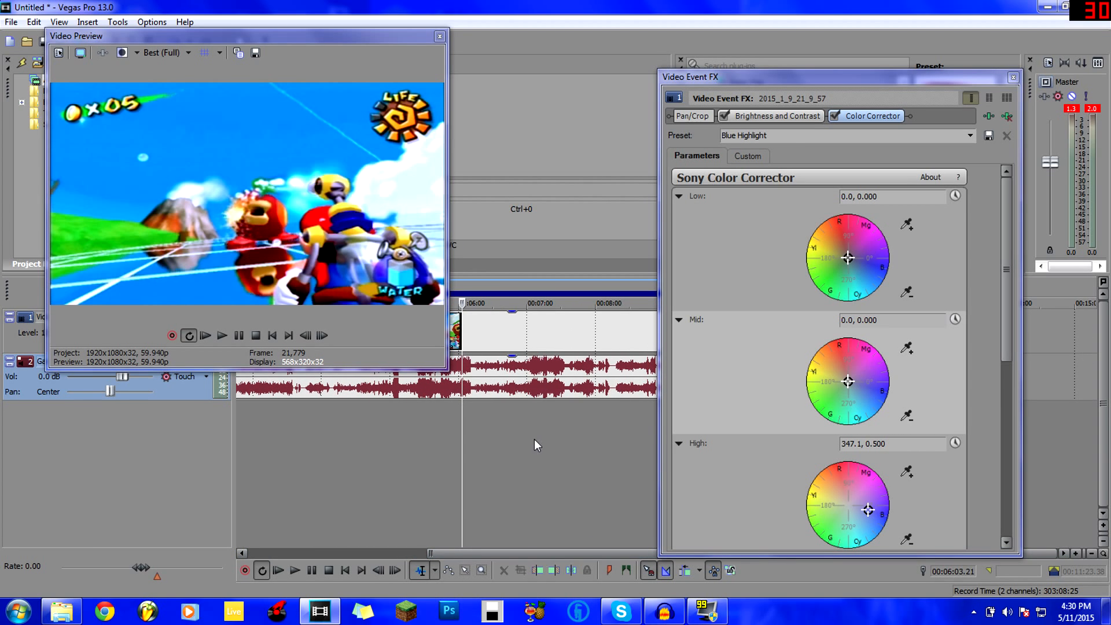
left_click(555, 452)
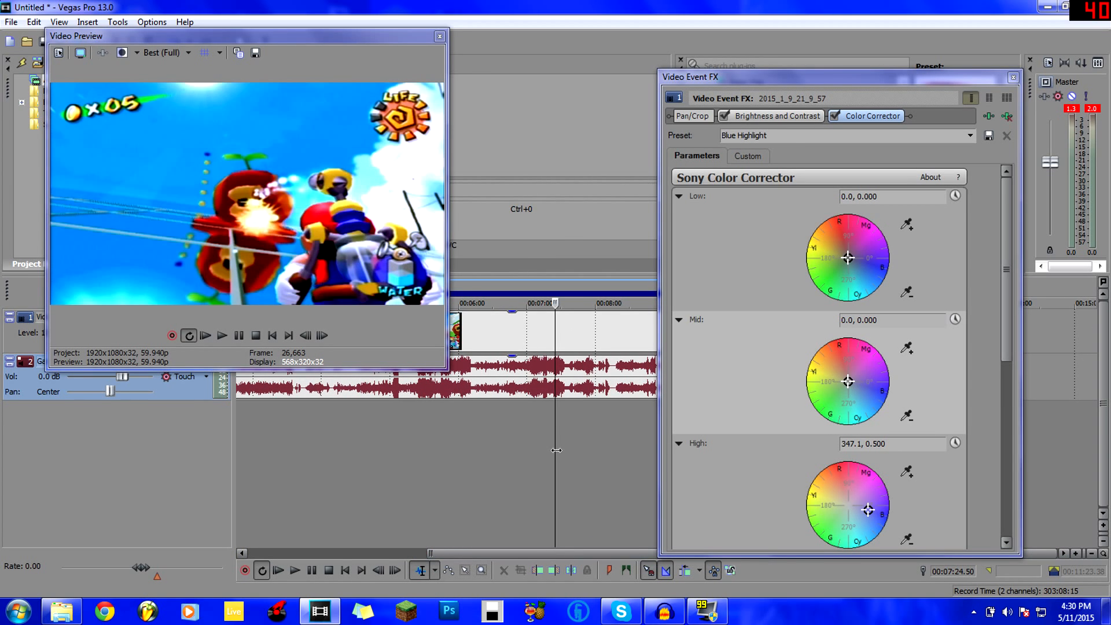
left_click(645, 417)
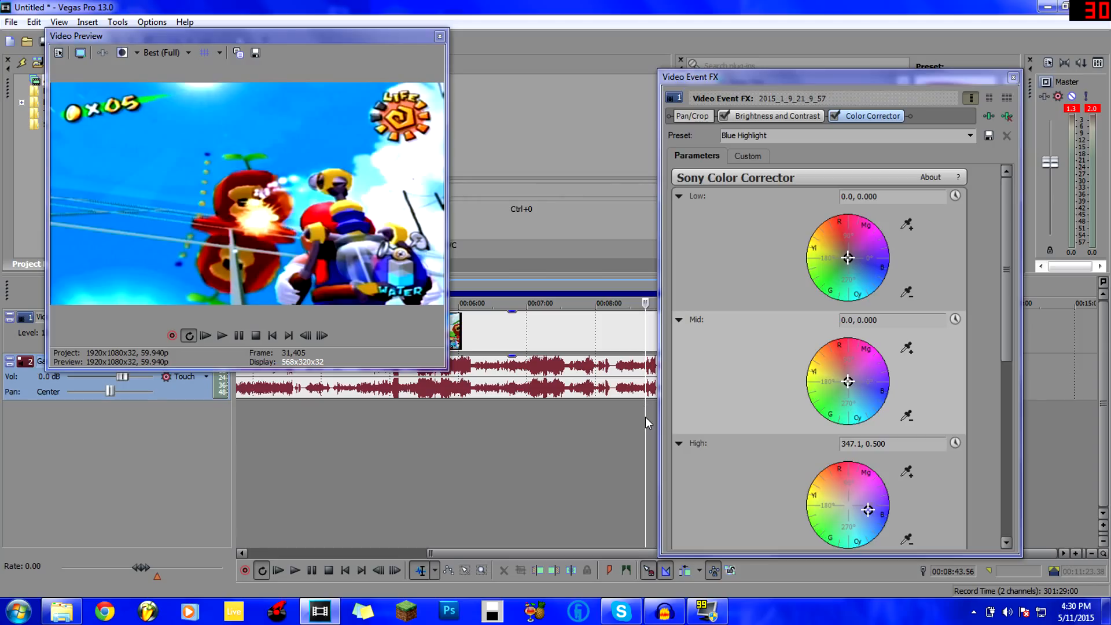
left_click(614, 410)
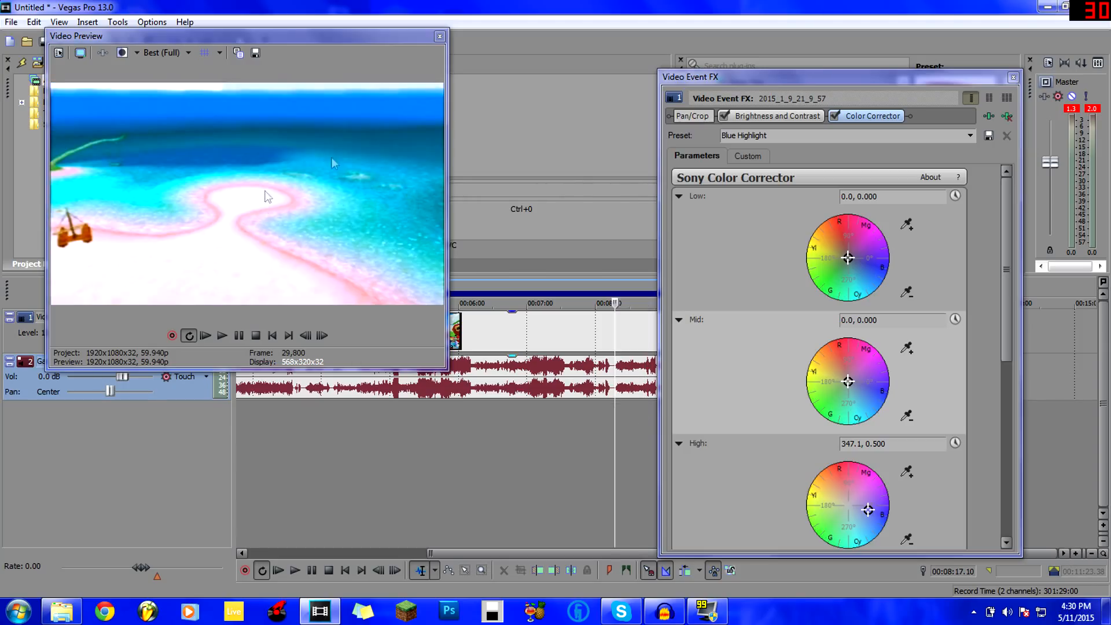
left_click(547, 423)
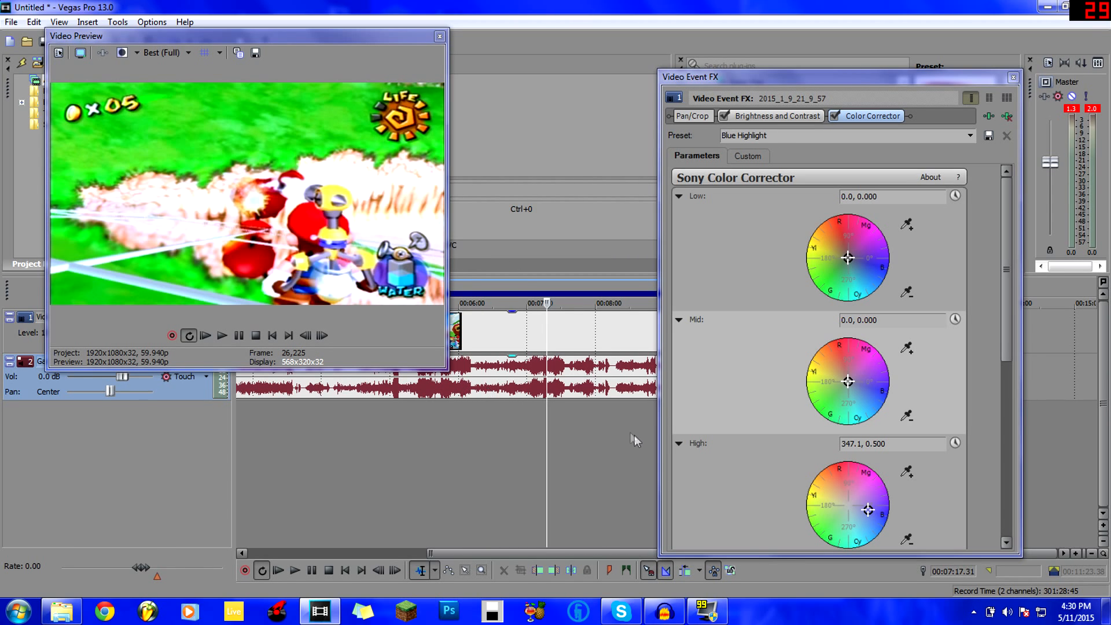
left_click(642, 432)
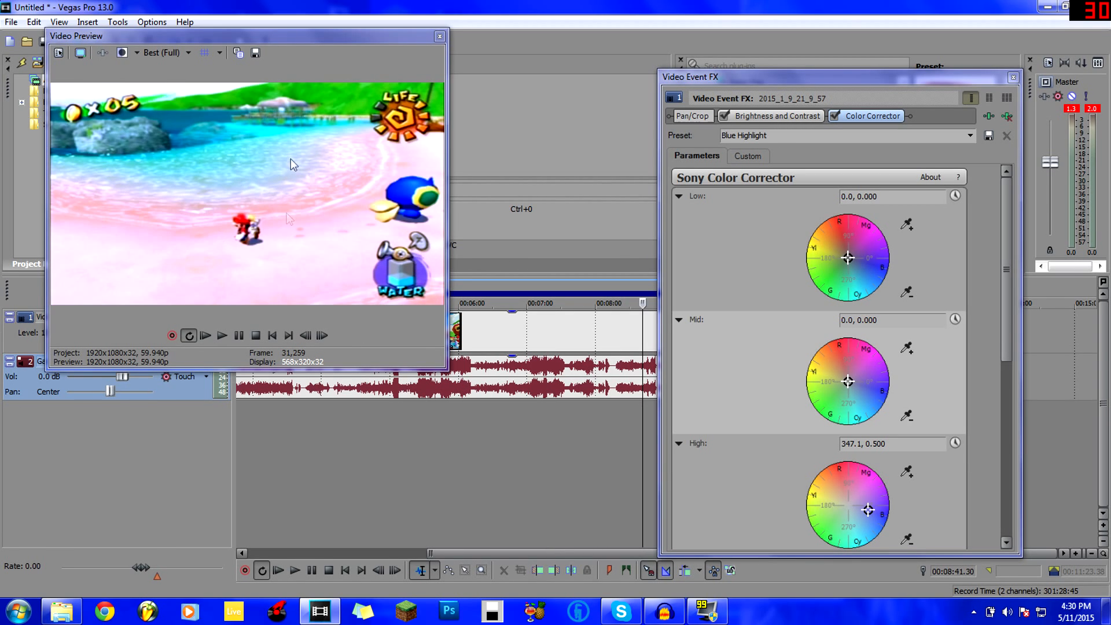
left_click_drag(458, 554, 664, 555)
left_click(488, 411)
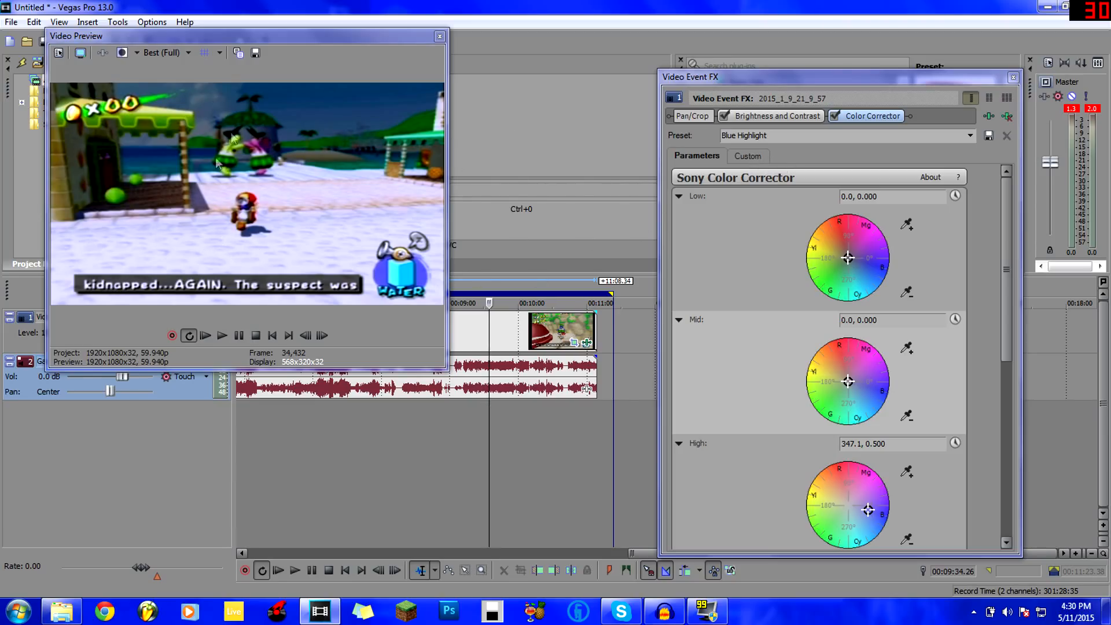
Step: Switch the Color Corrector off to compare the frames near 00:07:13 and 00:04:19, and switch it back on
left_click(835, 115)
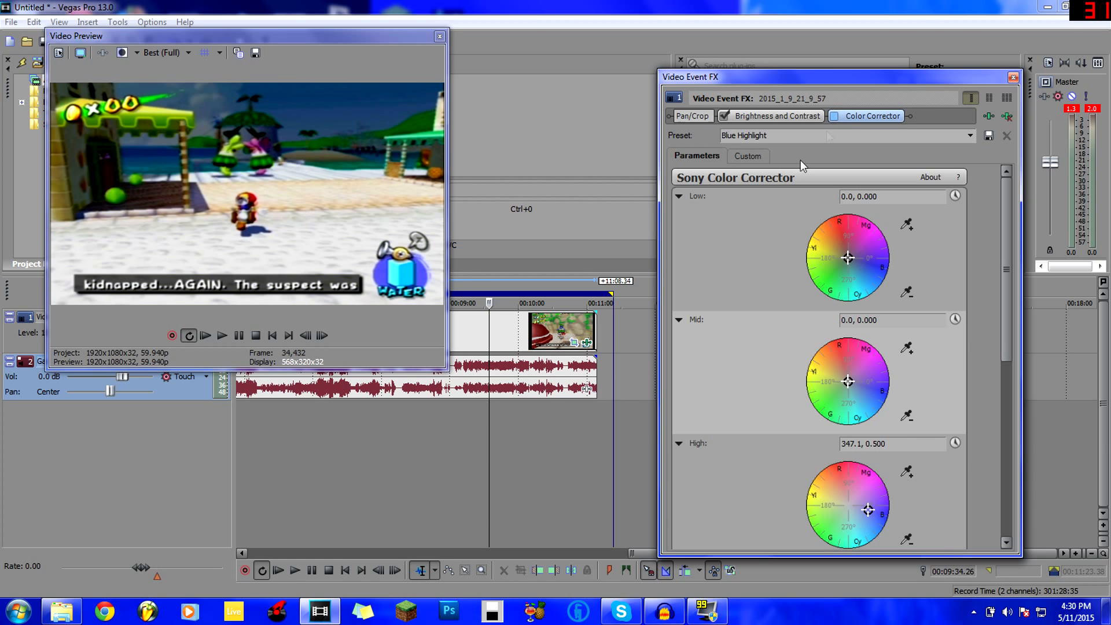
left_click(328, 422)
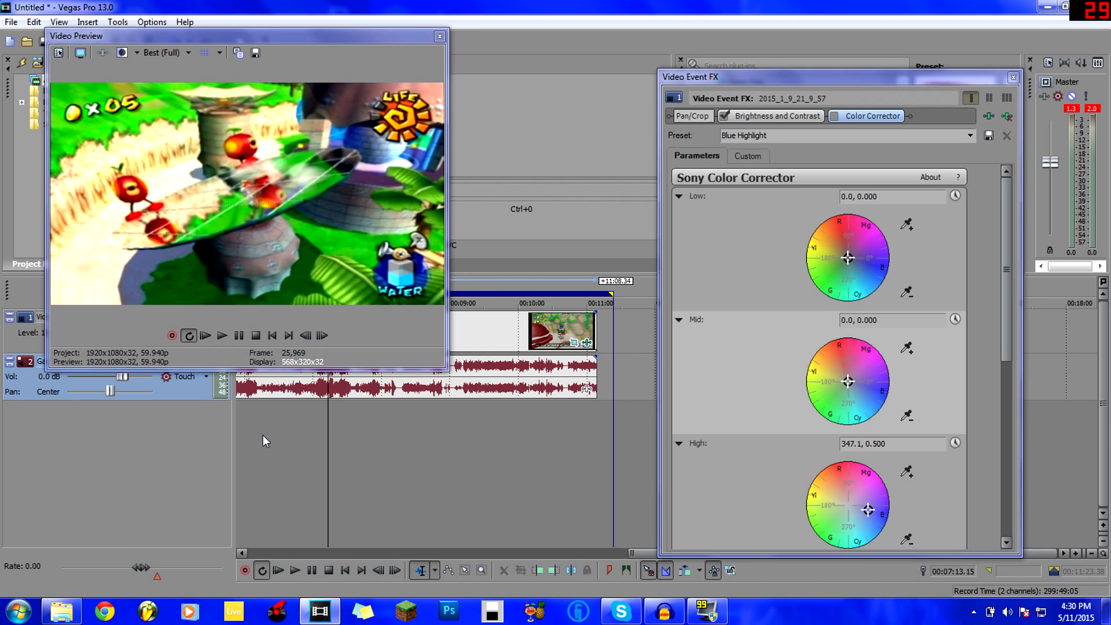
left_click(262, 435)
left_click_drag(643, 553, 400, 497)
left_click(316, 460)
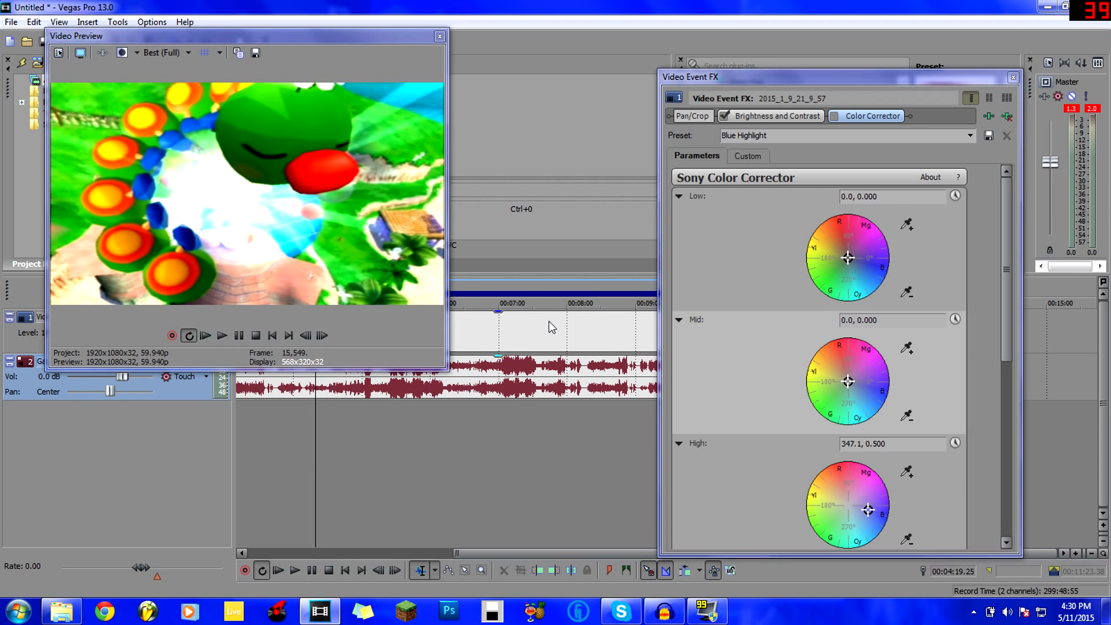
left_click(835, 119)
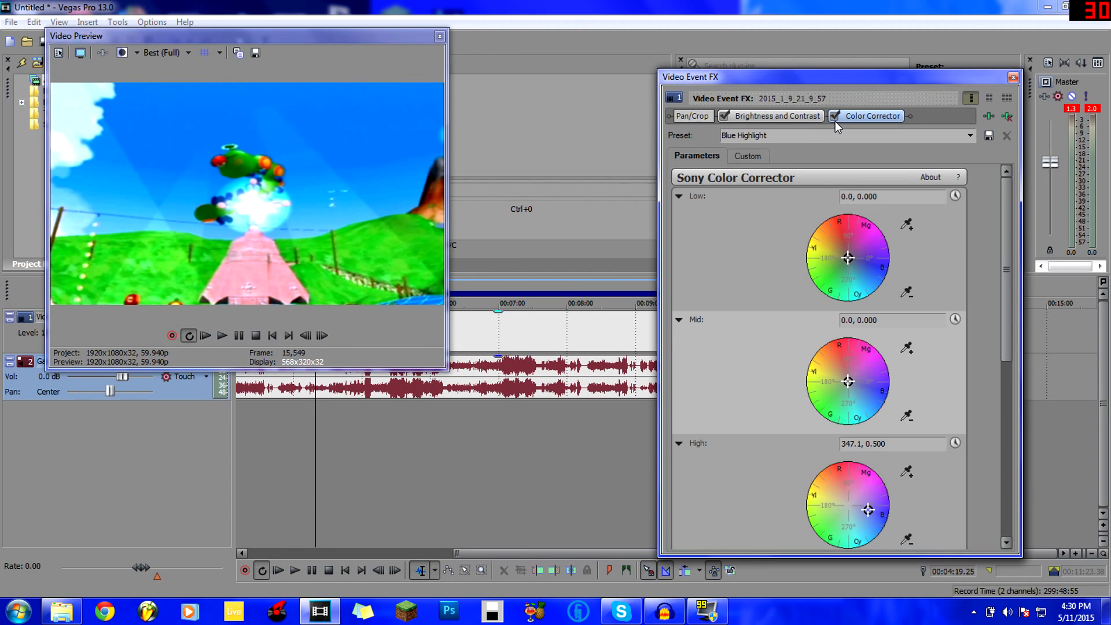
Step: Examine the color-corrected picture on frames from about 00:05:14 to 00:08:26
left_click(378, 471)
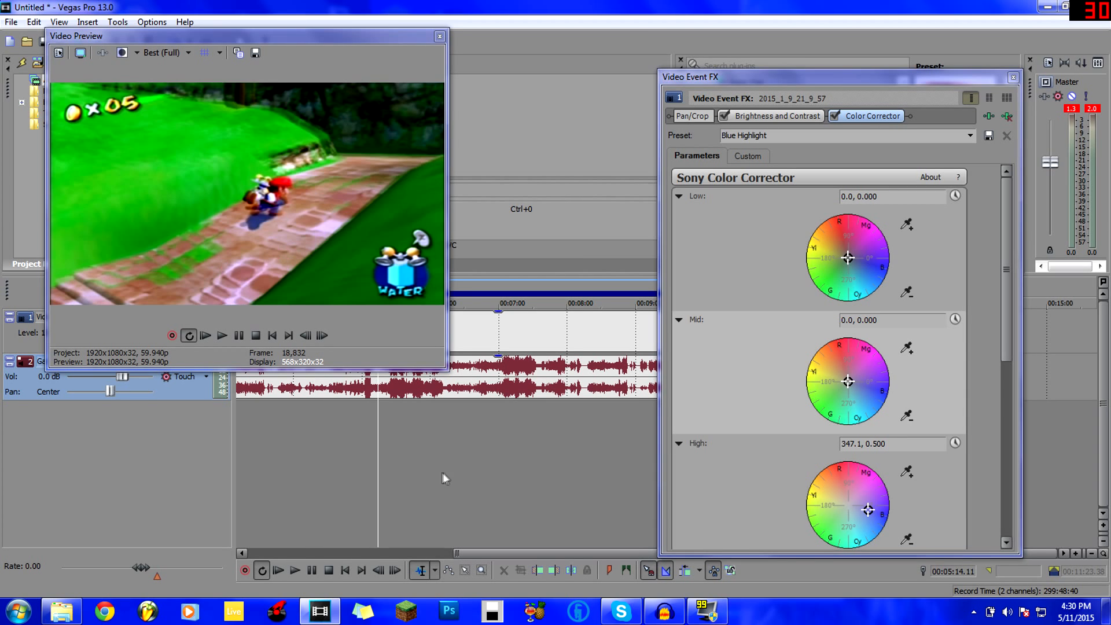
left_click(458, 472)
left_click(386, 477)
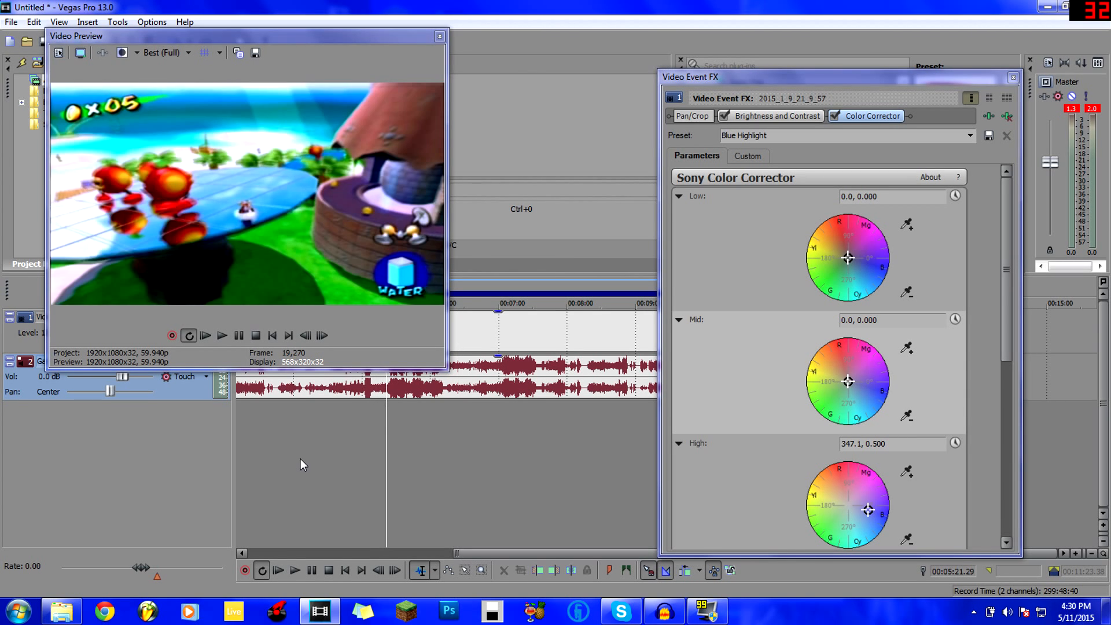
left_click(301, 460)
left_click(498, 444)
left_click(363, 431)
left_click(497, 445)
left_click(597, 439)
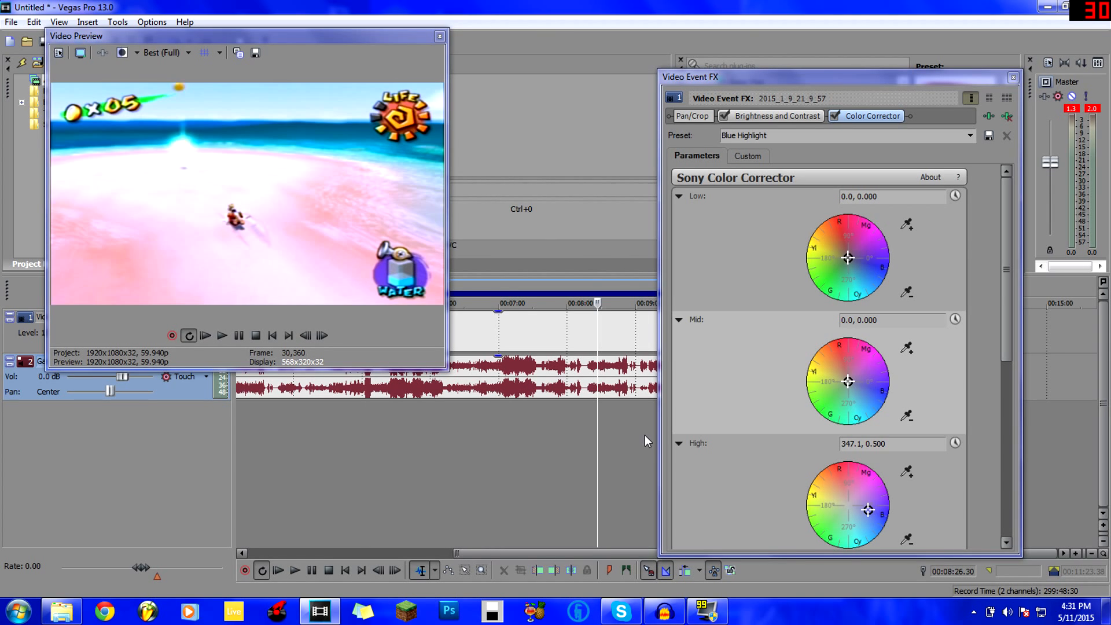
Step: Check the color-corrected picture near the clip's end, around 00:10:10 and 00:10:32
left_click_drag(553, 554, 659, 554)
left_click(604, 451)
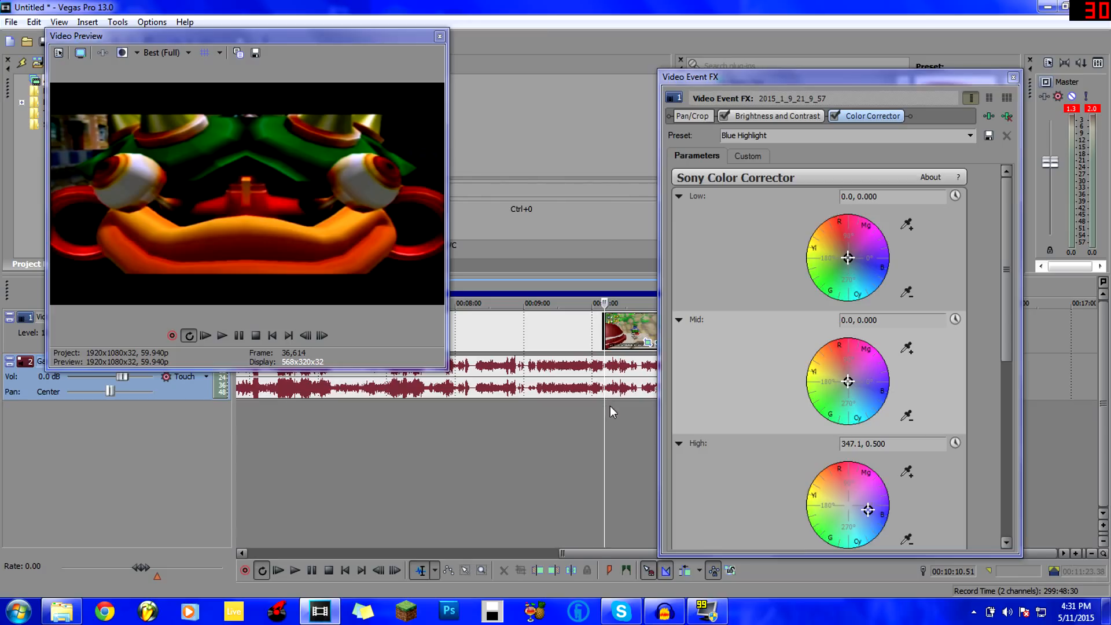
left_click(533, 440)
left_click(629, 451)
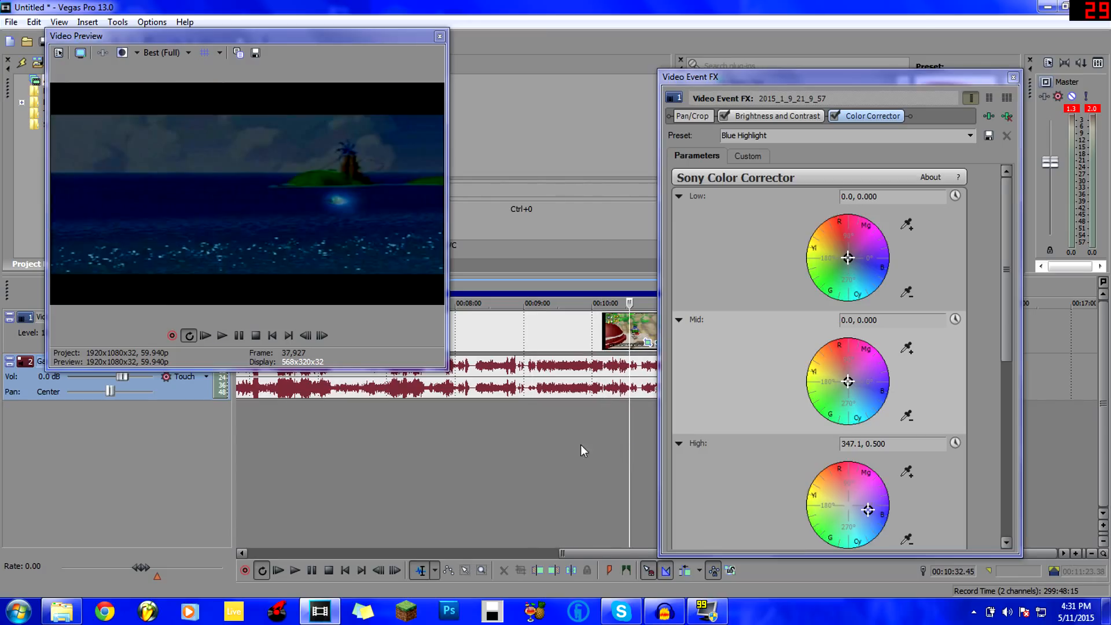
Step: Switch the Color Corrector off and examine the dark frames around 00:10:08 without it
left_click(832, 117)
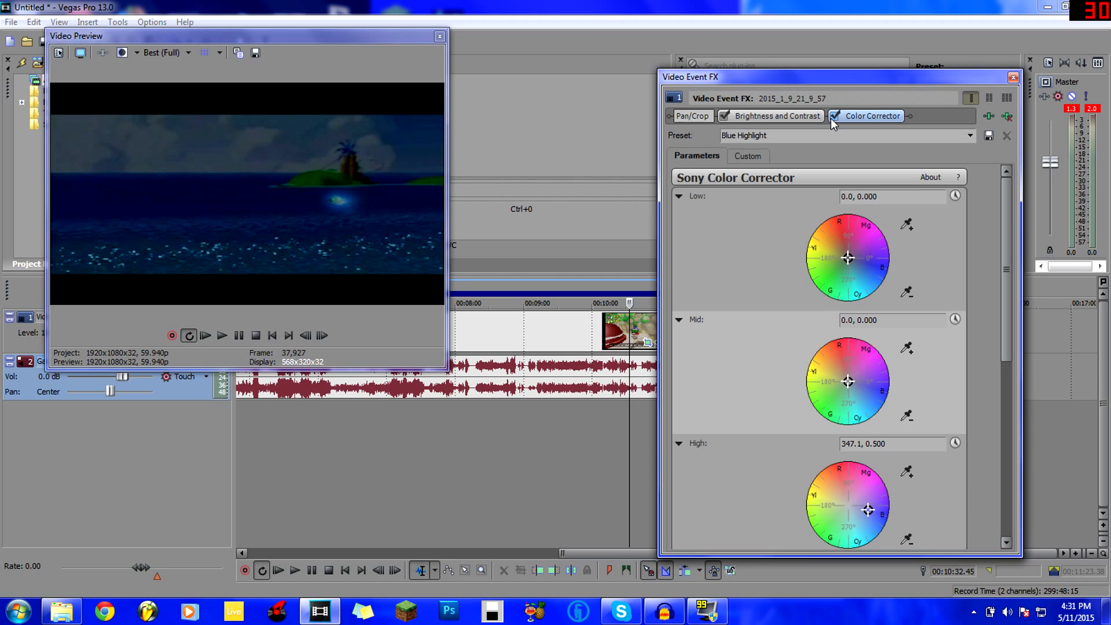
left_click(832, 117)
left_click(602, 454)
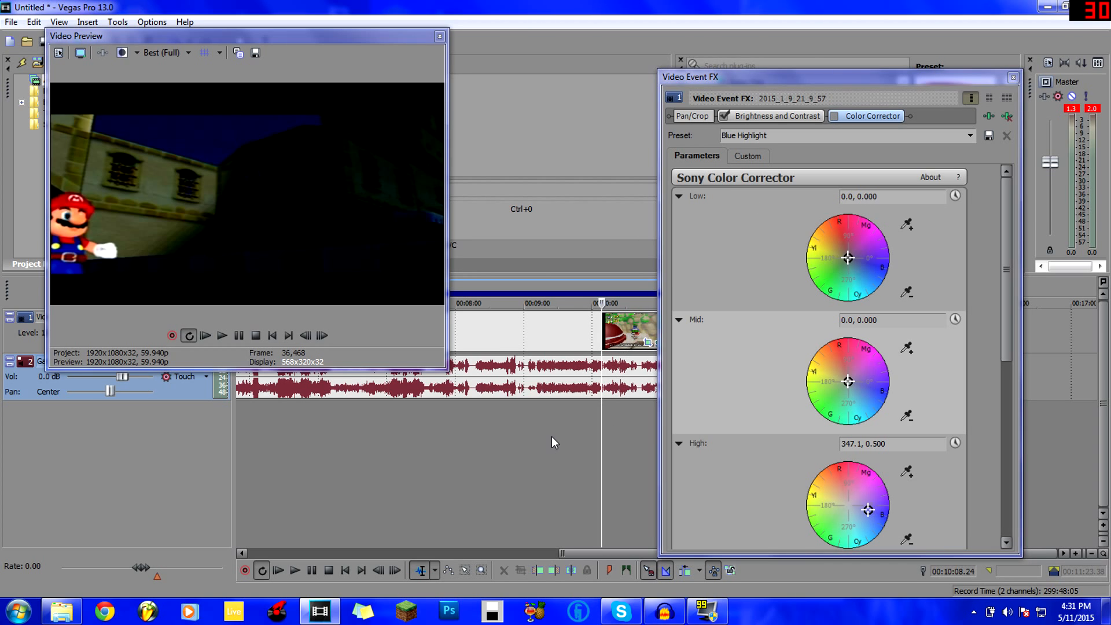
left_click(551, 435)
left_click(588, 439)
left_click(569, 430)
left_click(602, 437)
left_click(834, 116)
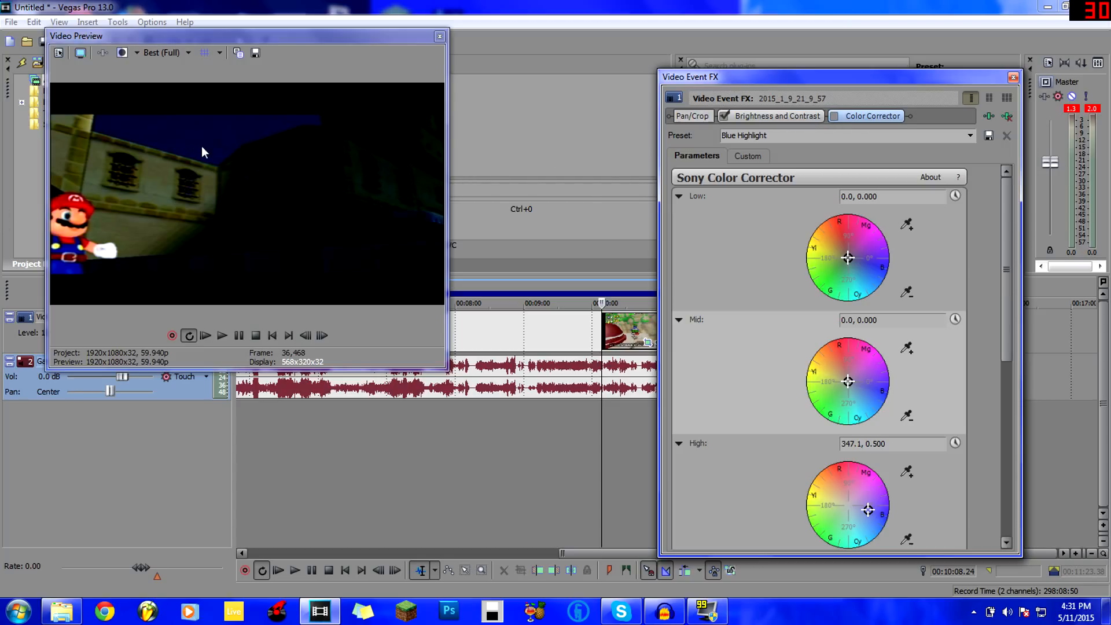
Step: Turn the Color Corrector back on, and close the Video Event FX window
scroll(762, 469, "down", 3)
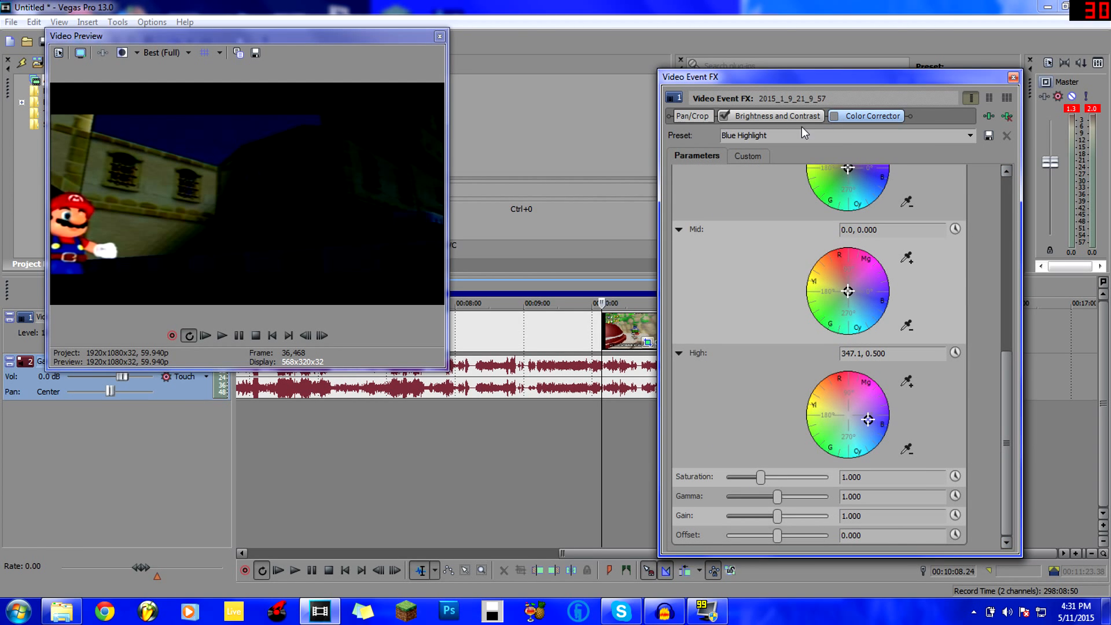
left_click(836, 117)
left_click_drag(878, 74, 167, 164)
left_click(302, 168)
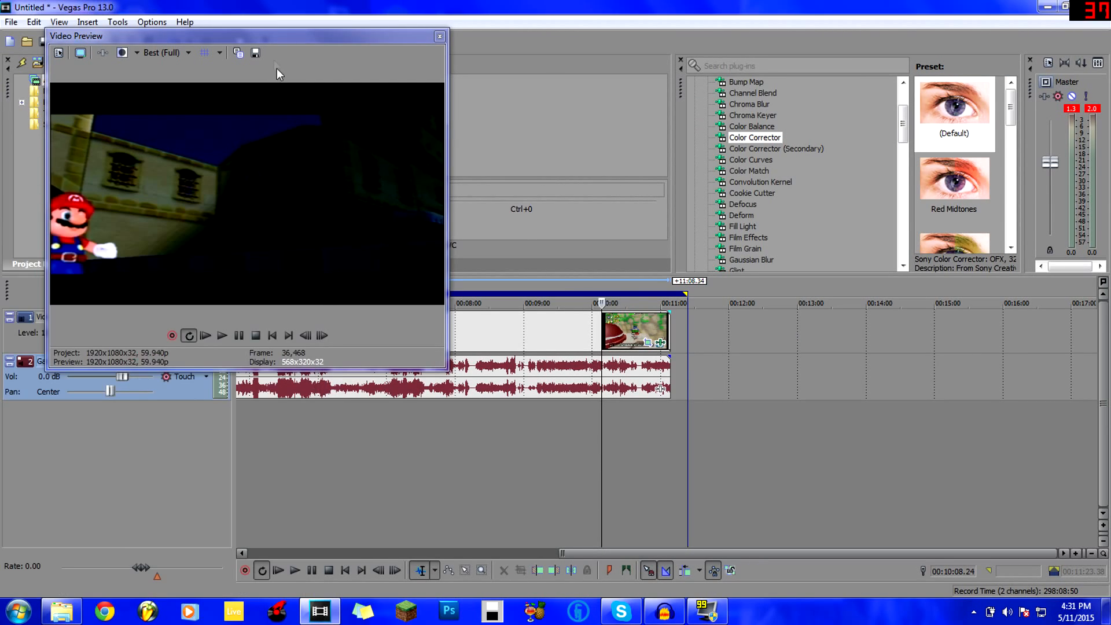
Step: Check the corrected footage around 00:07:09 and 00:07:20 and near 00:09:36
left_click(397, 433)
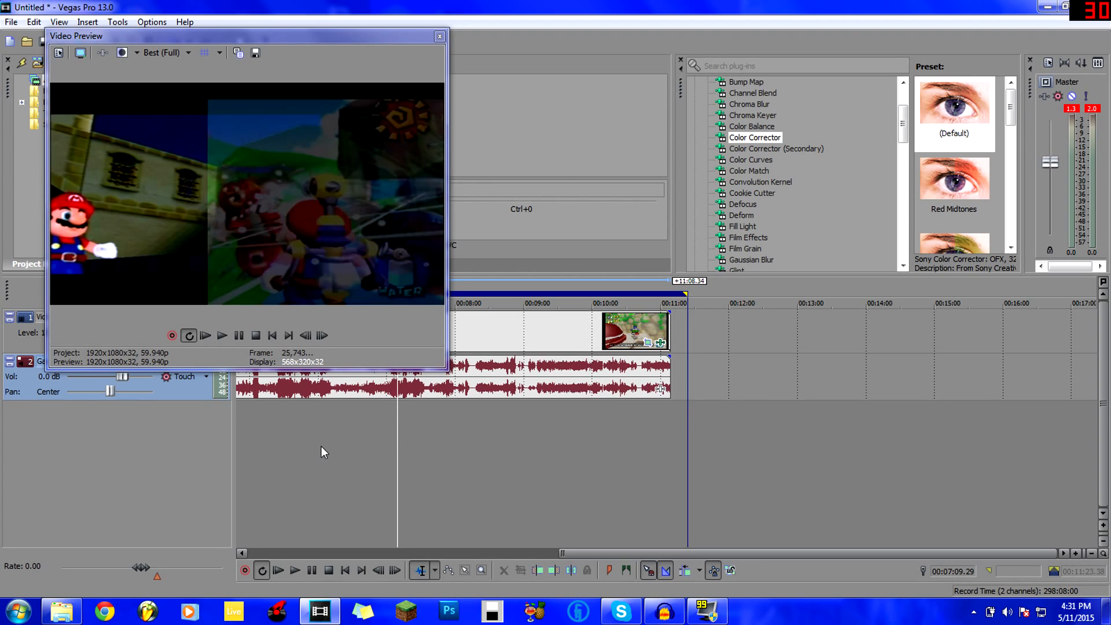
left_click(411, 452)
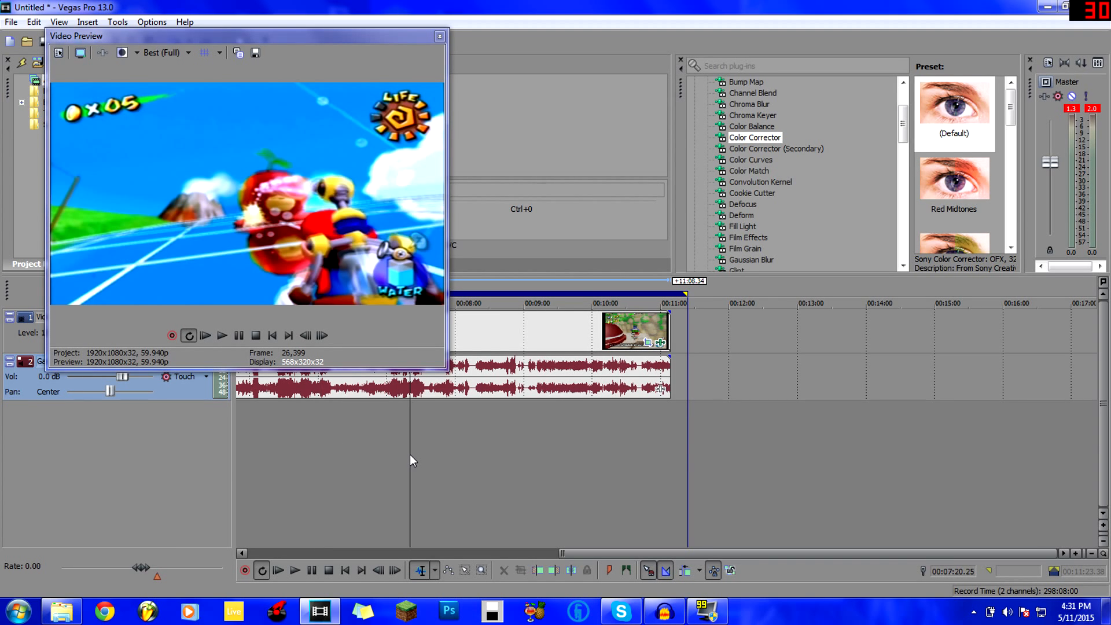
left_click(333, 445)
left_click(492, 417)
left_click(543, 429)
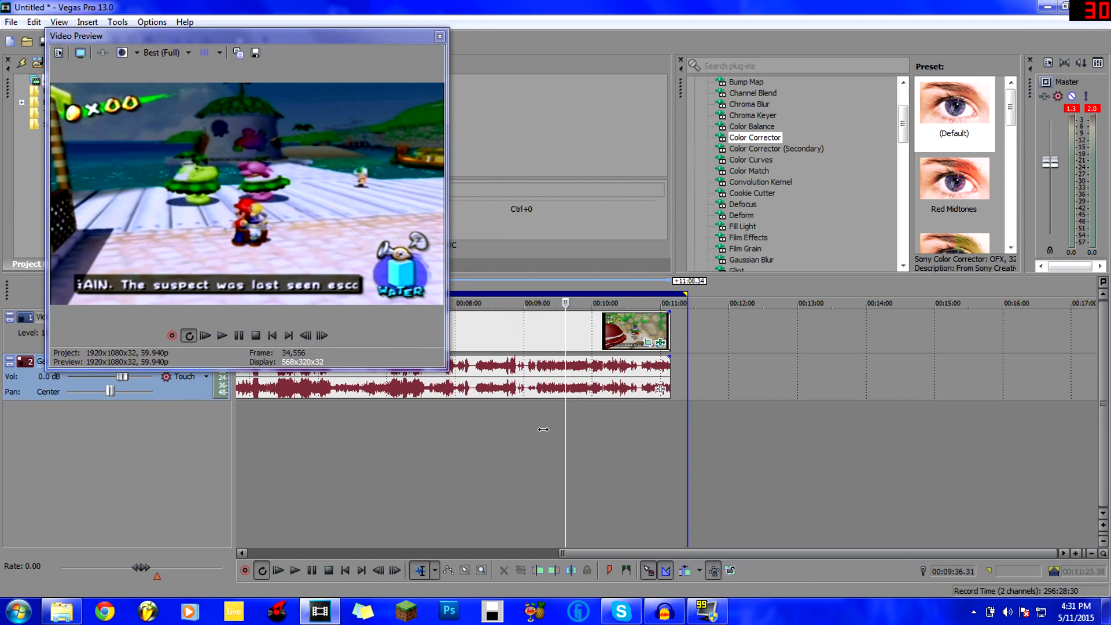
Step: Add a timeline marker named FIGHT at 00:09:36.08, split the gameplay video and audio there, and play from the split
scroll(895, 113, "up", 3)
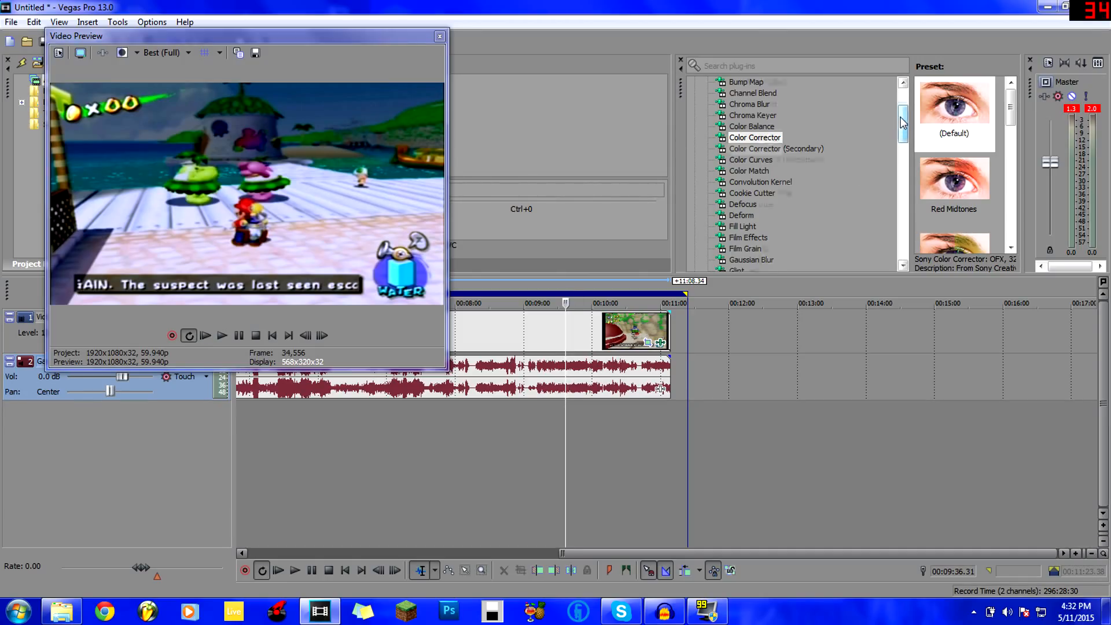
left_click(563, 342)
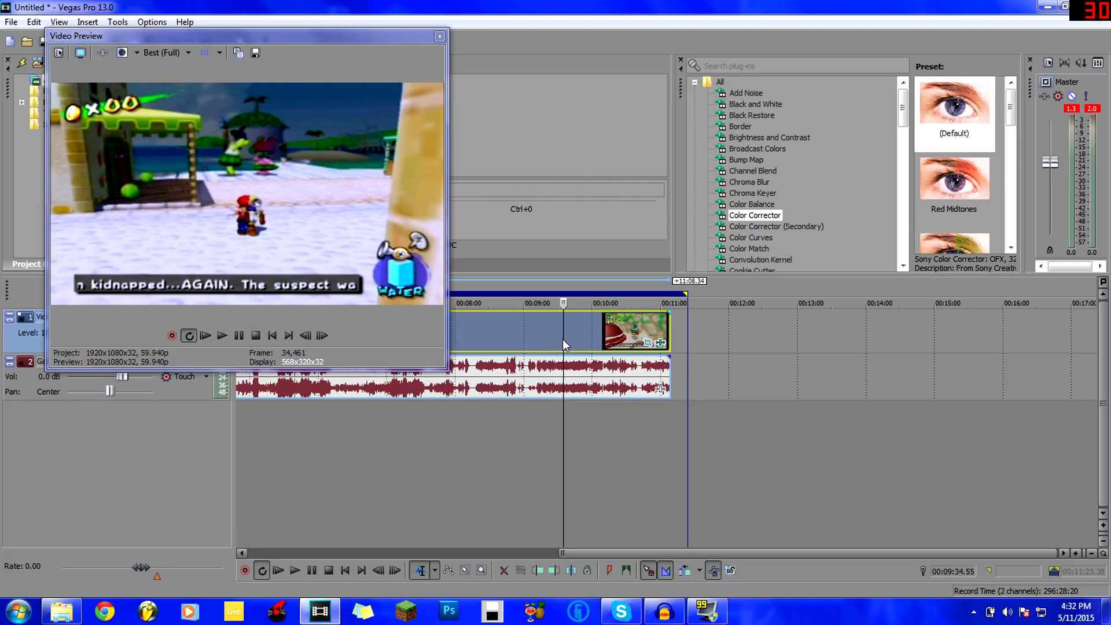
key("m")
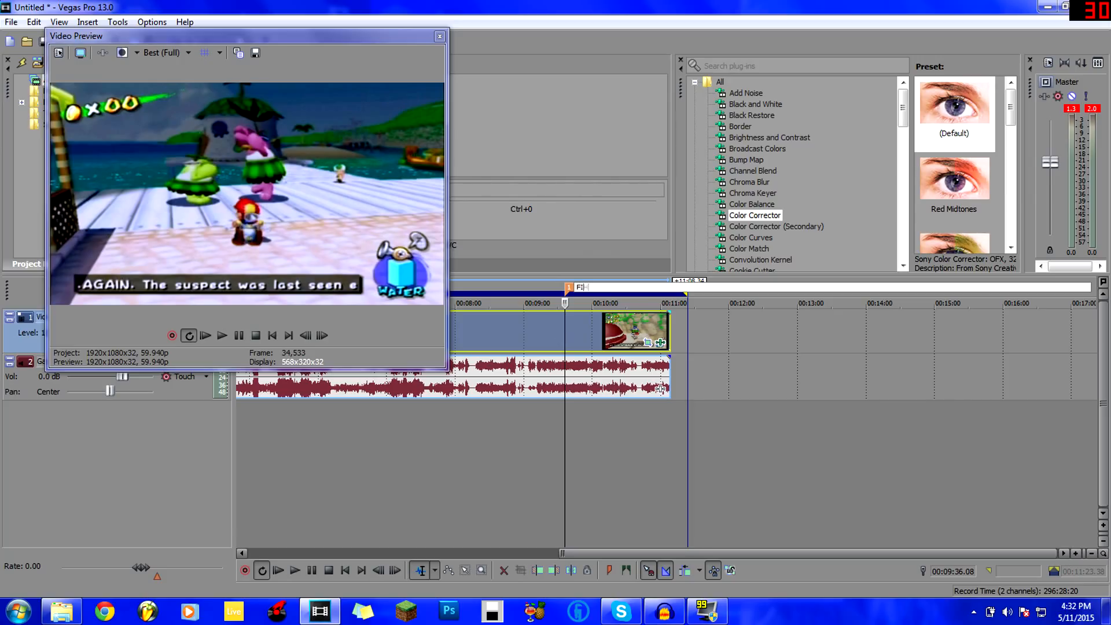
key("Return")
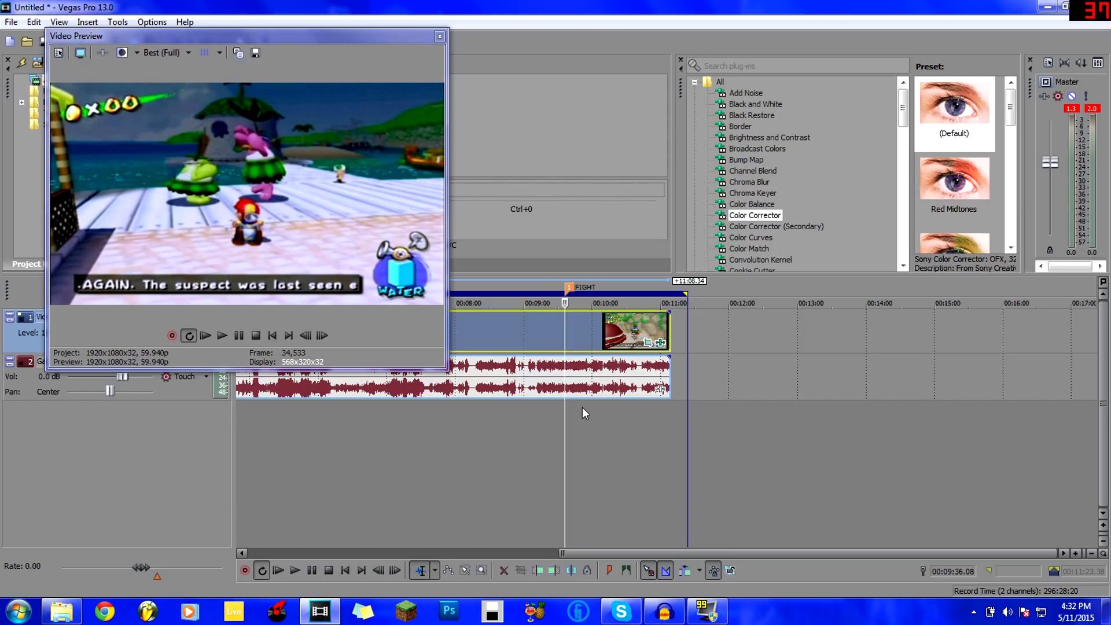
key("s")
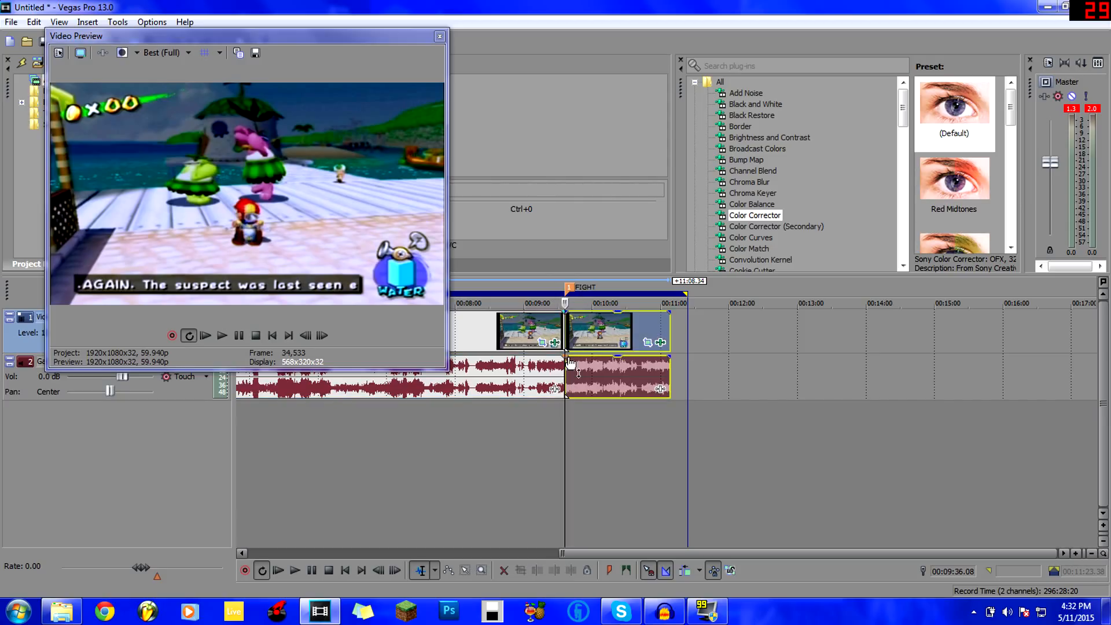
key("space")
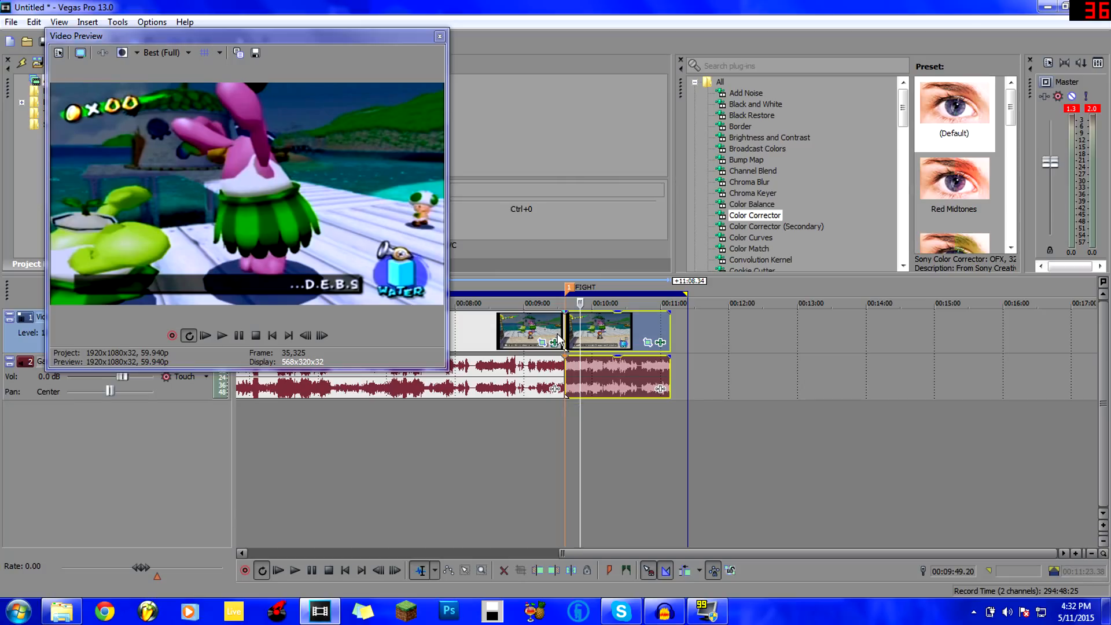
Step: Split the gameplay video and audio at 00:09:49.20 and add a timeline marker named FIGHT END there
key("s")
key("m")
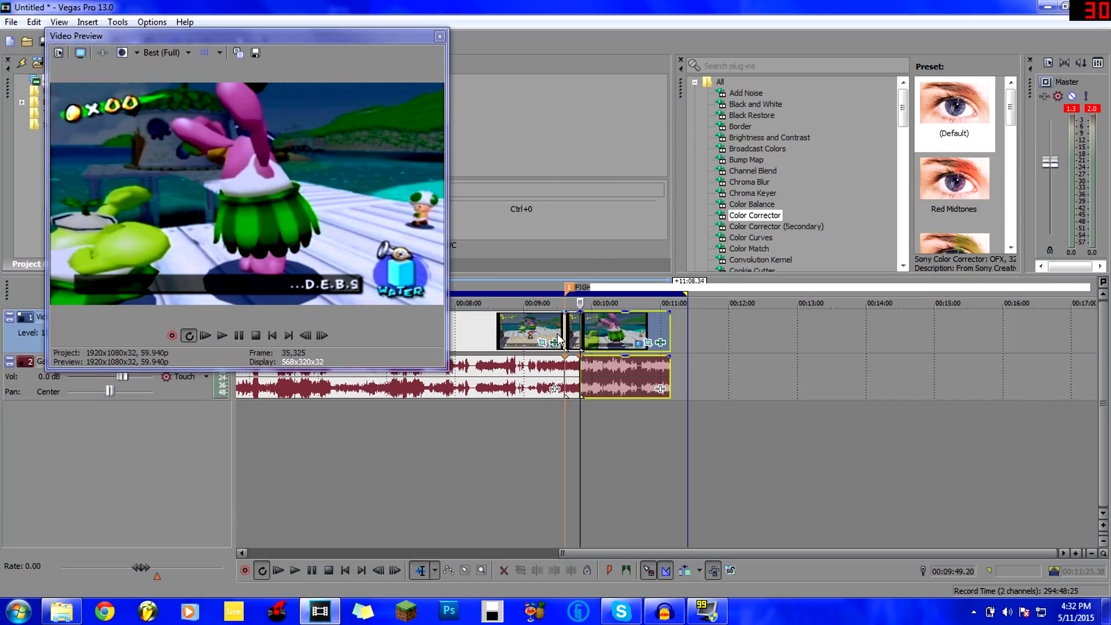
type("FIGHT END")
key("Return")
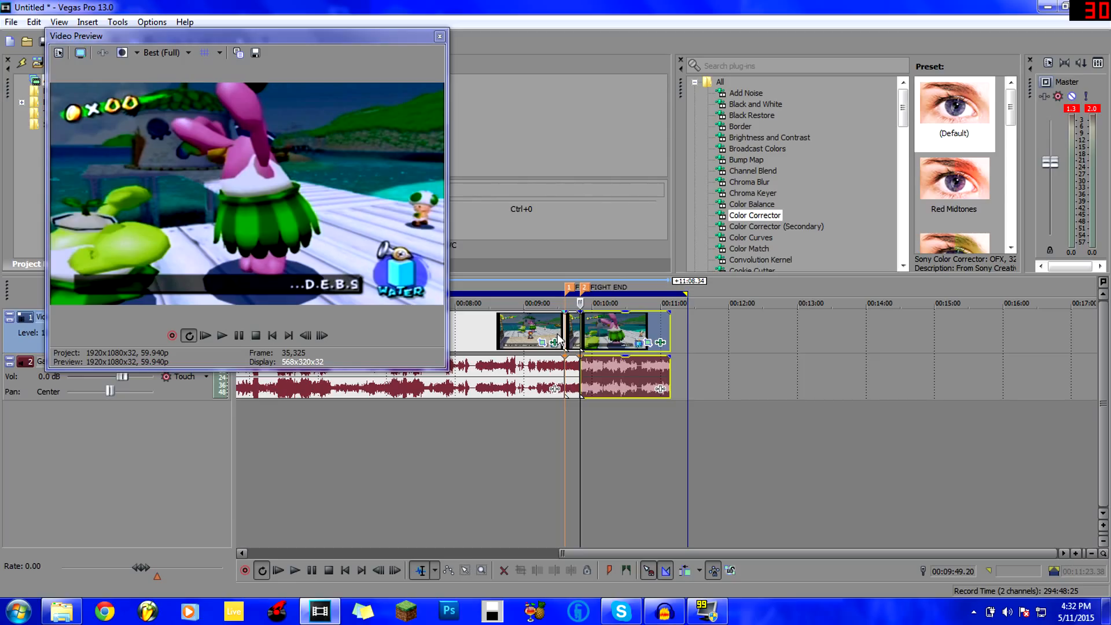
Step: Apply the Invert effect with its default preset to the short video clip between the FIGHT and FIGHT END markers
left_click(565, 408)
left_click(570, 383)
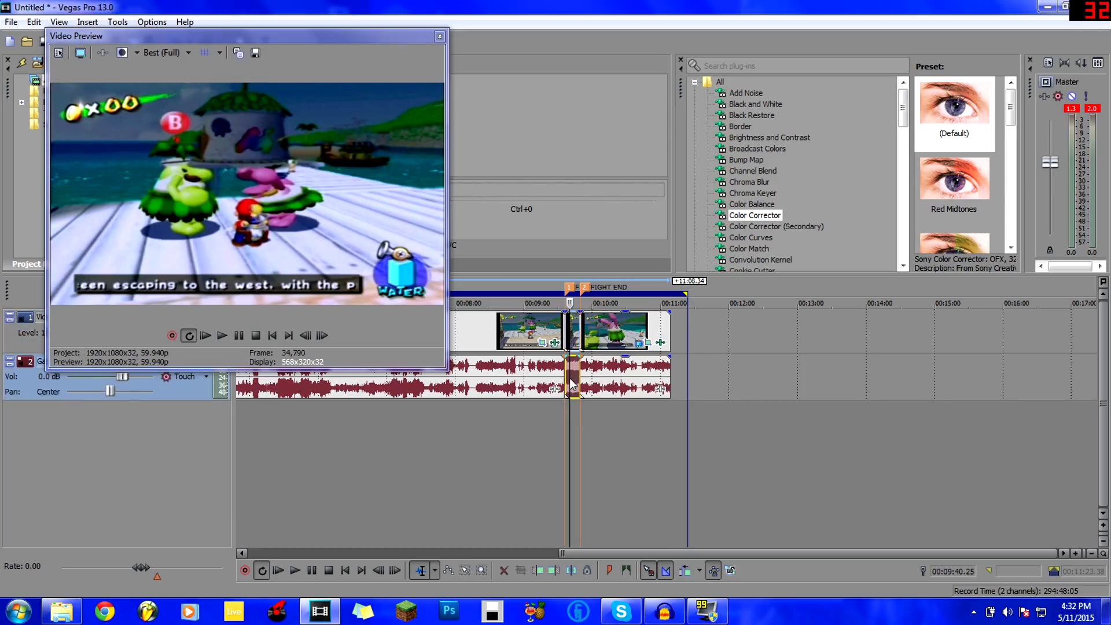
scroll(570, 383, "up", 5)
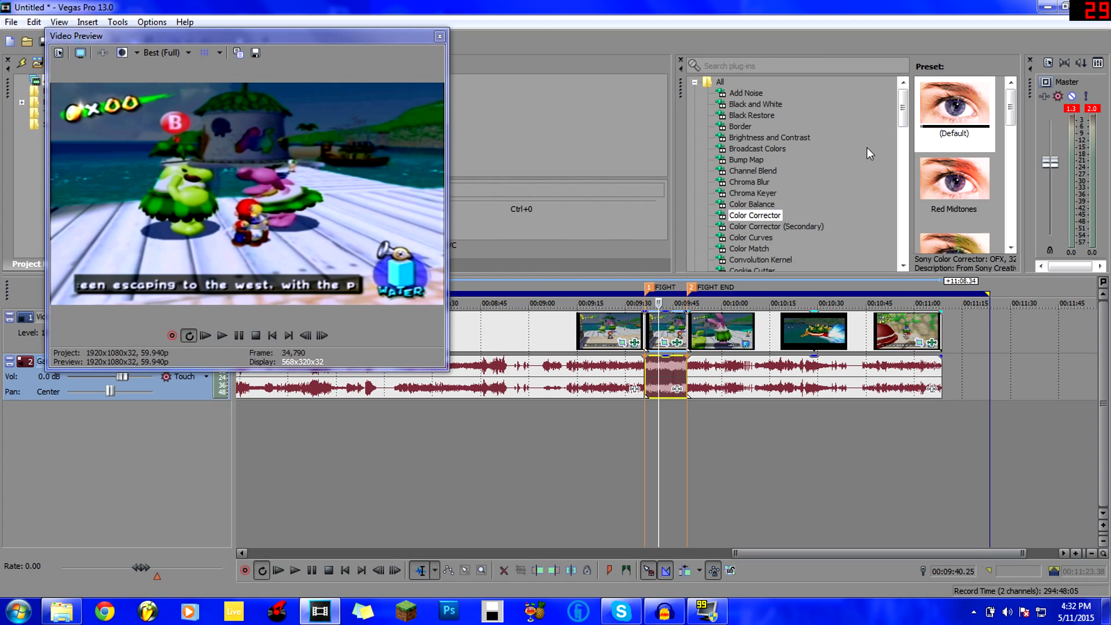
left_click_drag(902, 113, 895, 145)
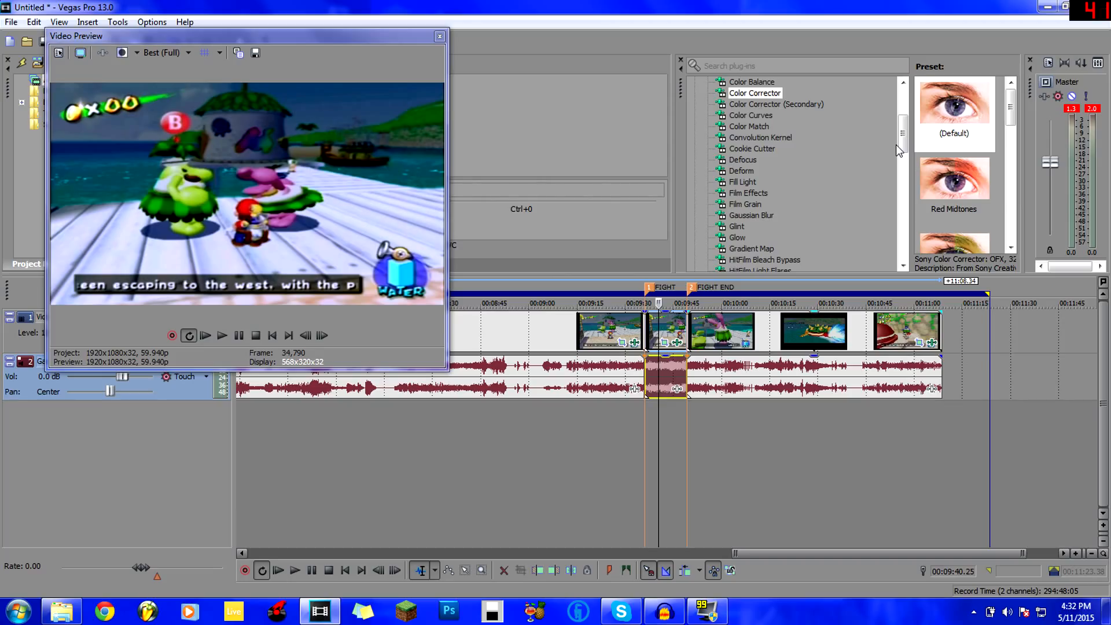
scroll(824, 221, "down", 2)
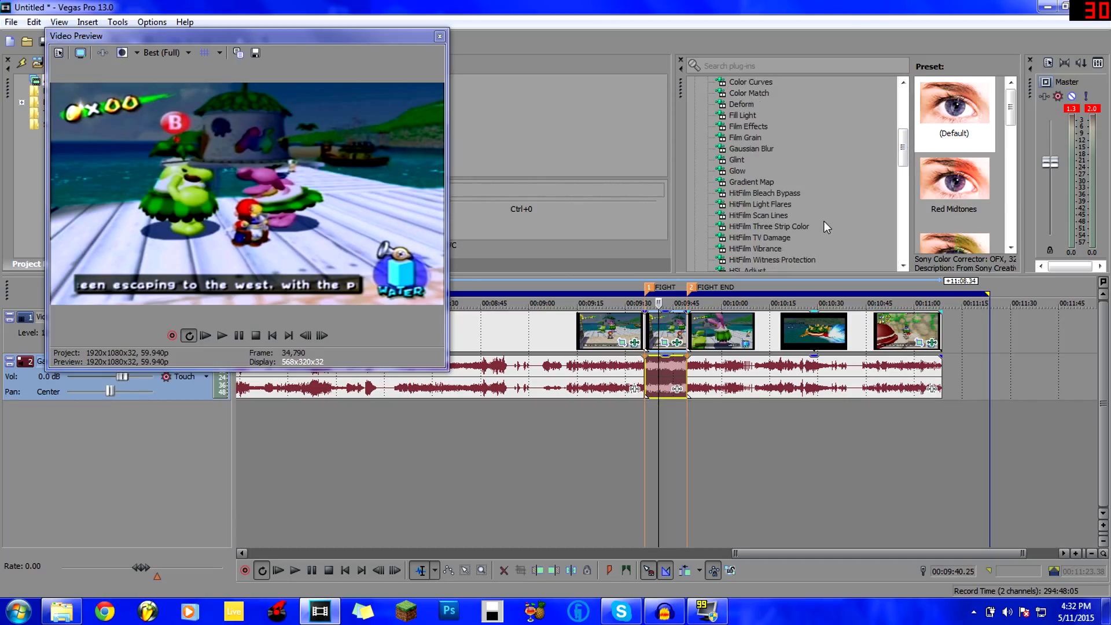
scroll(824, 221, "down", 2)
left_click(737, 211)
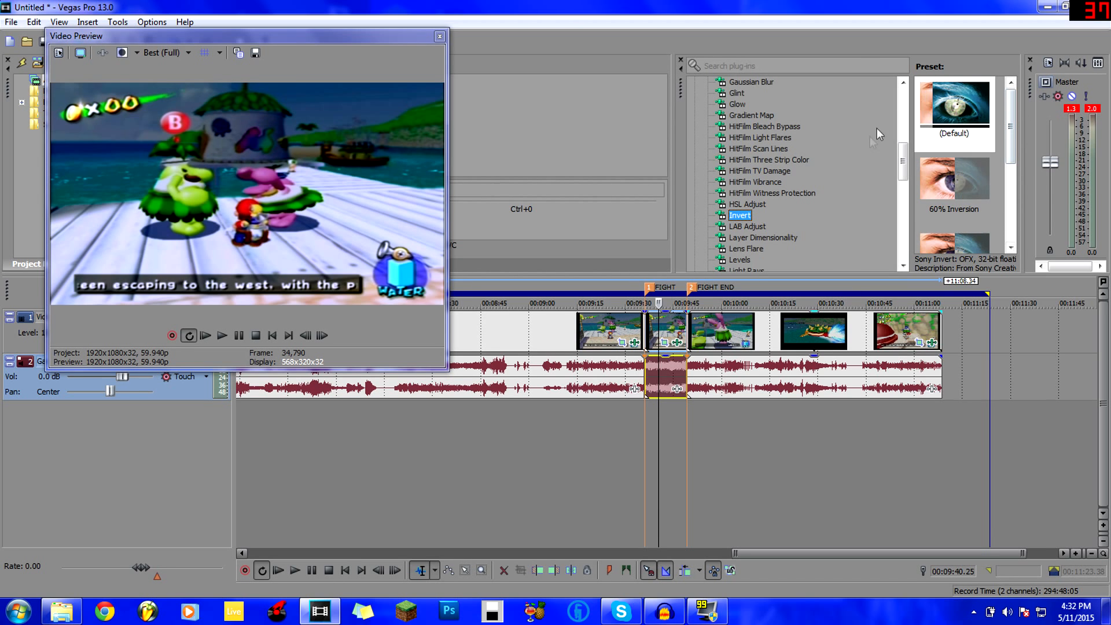
left_click_drag(955, 113, 676, 339)
left_click_drag(235, 168, 821, 136)
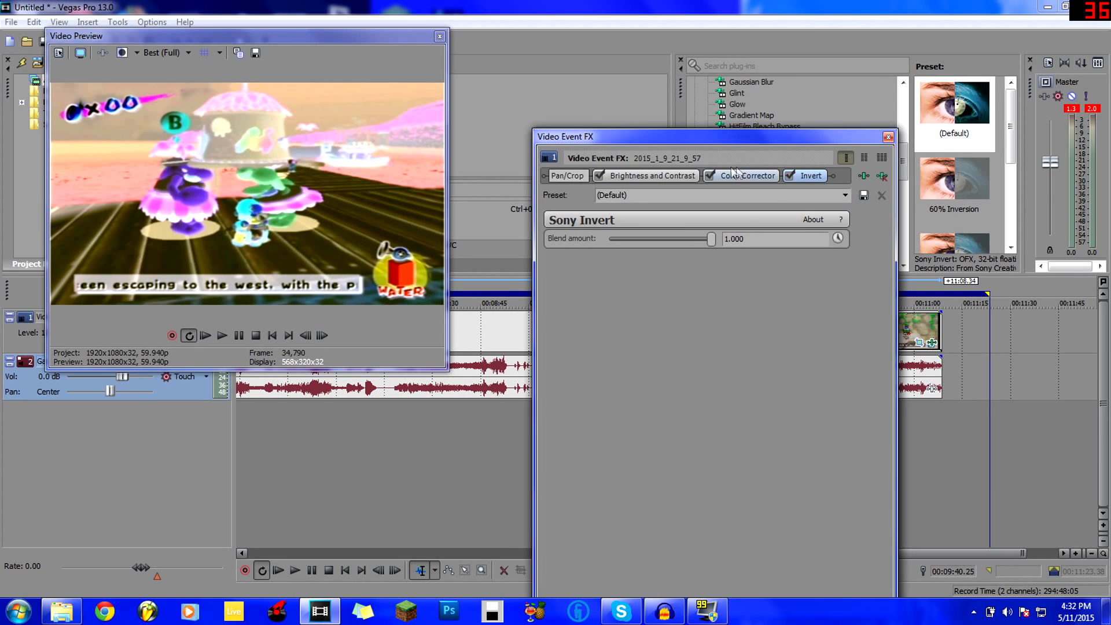
left_click_drag(703, 133, 219, 187)
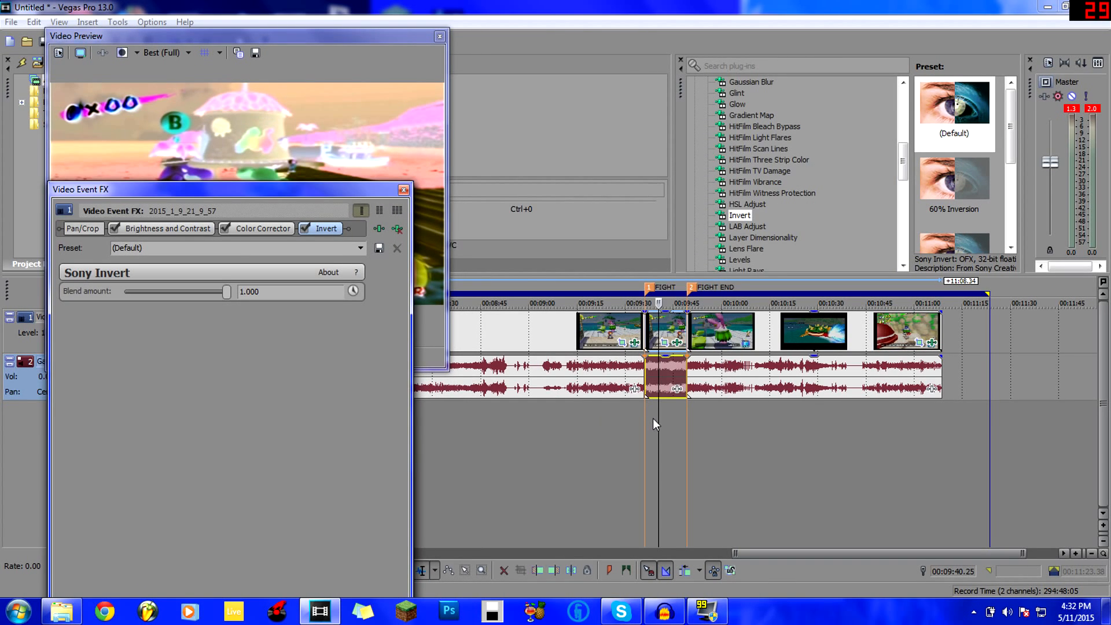
Step: Play past the FIGHT END marker and step back through the inverted clip to its beginning to check the effect
left_click(639, 418)
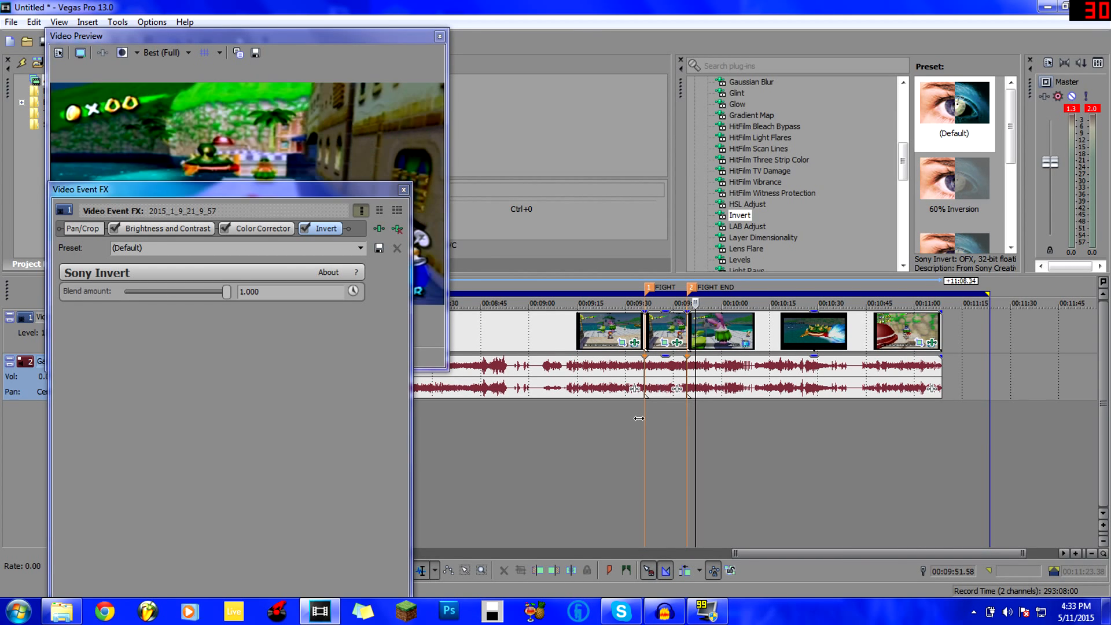
key("Left")
key("Left")
key("Left")
key("Left")
key("Left")
key("Left")
key("Left")
key("Left")
key("Left")
key("Left")
key("Left")
key("Left")
key("Left")
key("Left")
key("Left")
key("Left")
key("Left")
key("Left")
key("Left")
key("Left")
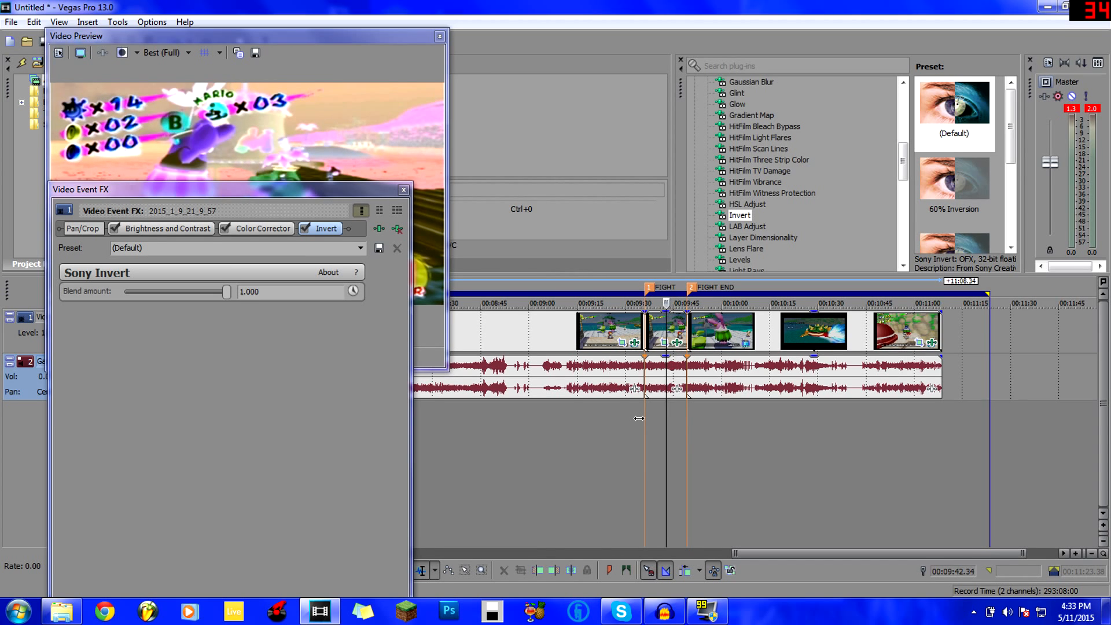
key("Left")
key("Left")
key("Left")
key("Left")
key("Left")
key("Left")
key("Left")
key("Left")
key("Left")
key("Left")
key("Left")
key("Left")
key("Left")
key("Left")
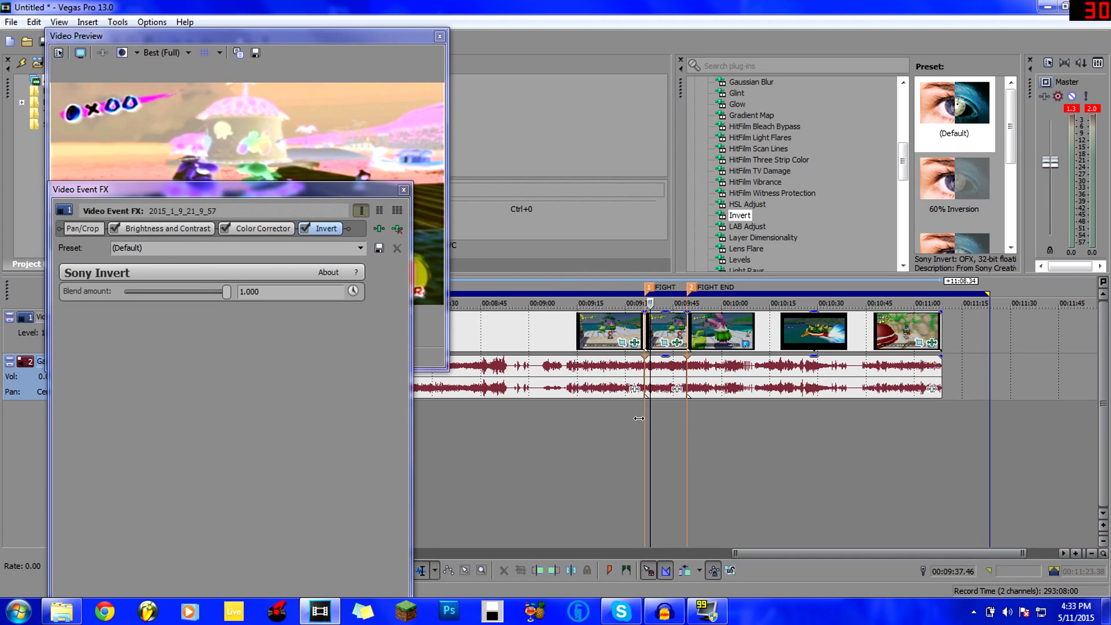
key("Left")
key("Down")
key("Left")
key("Right")
key("Right")
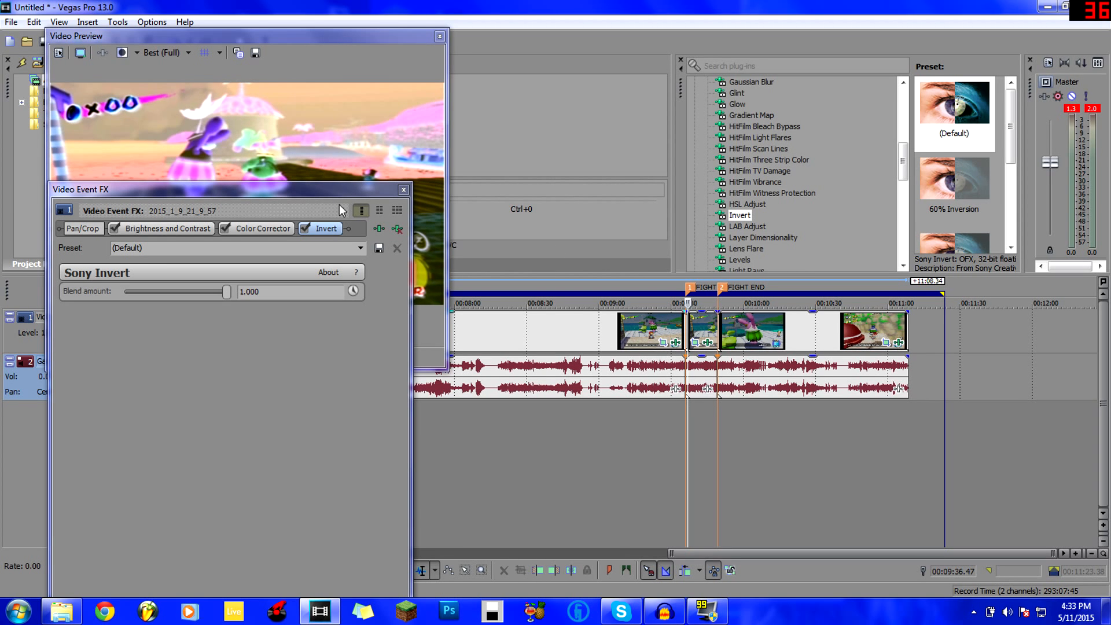
Step: Place the playhead at the start of the inverted clip, at 00:09:36.10 by the FIGHT marker
left_click_drag(325, 197, 612, 106)
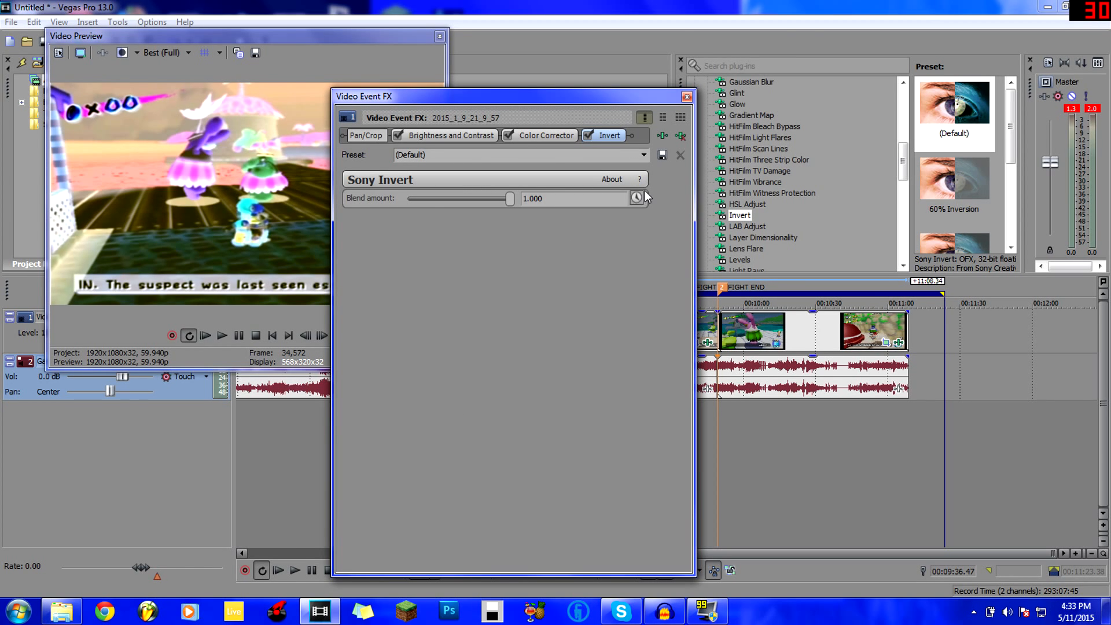
left_click_drag(614, 106, 452, 70)
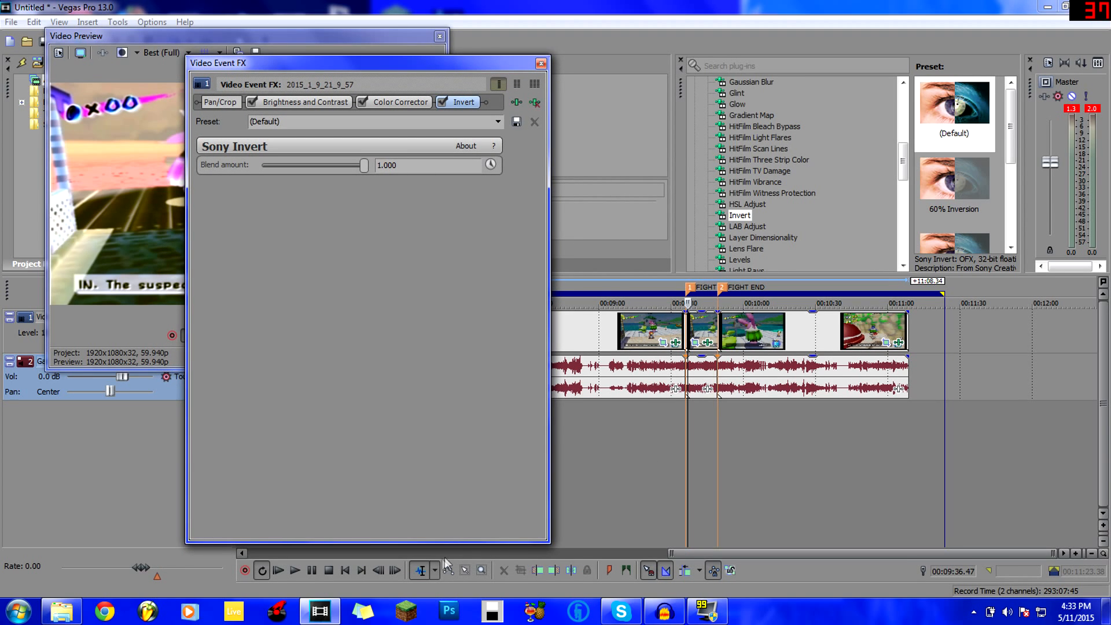
left_click(414, 573)
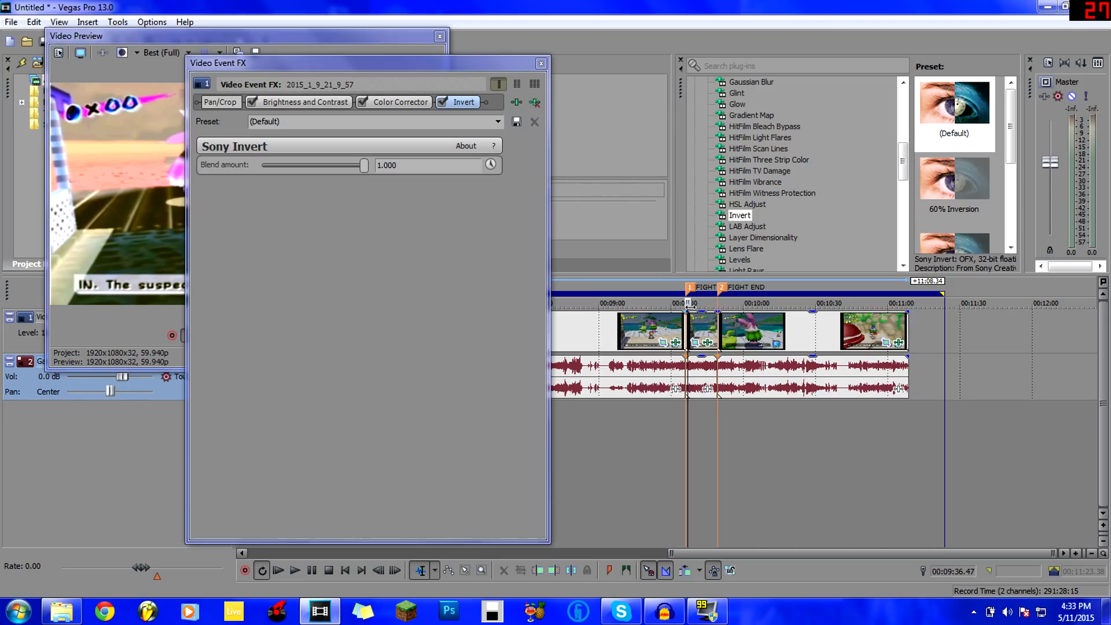
left_click_drag(690, 306, 688, 306)
scroll(706, 465, "up", 5)
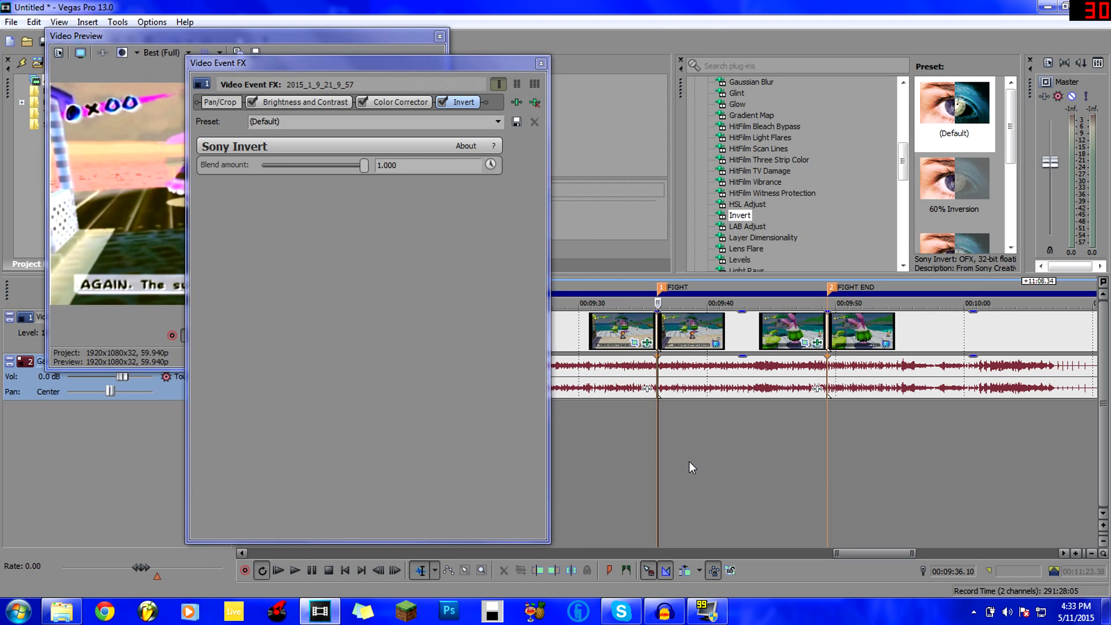
Step: Set the Invert Blend amount to 0.000 and turn on keyframe animation for it at the clip's start
left_click_drag(364, 166, 308, 169)
left_click_drag(278, 56, 303, 125)
left_click_drag(340, 242, 282, 236)
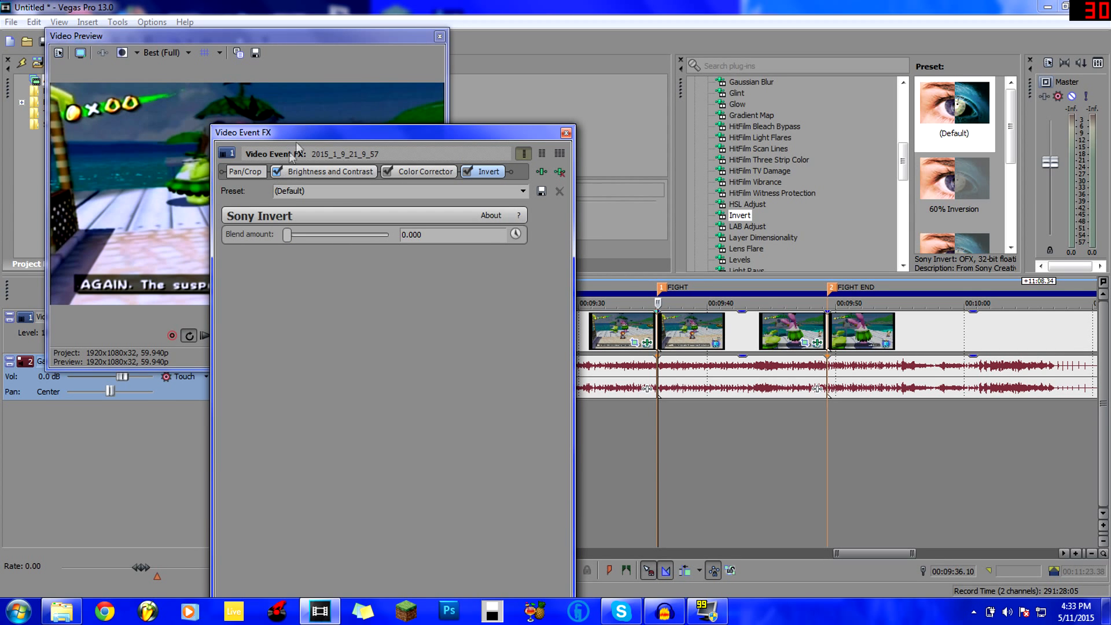
left_click_drag(317, 132, 257, 160)
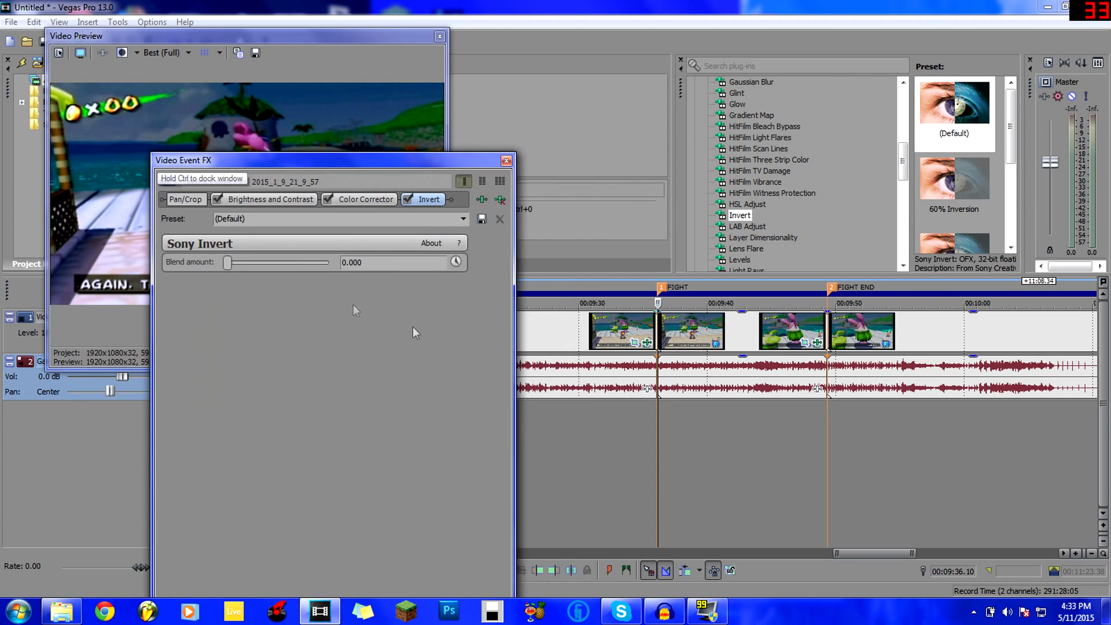
left_click(452, 264)
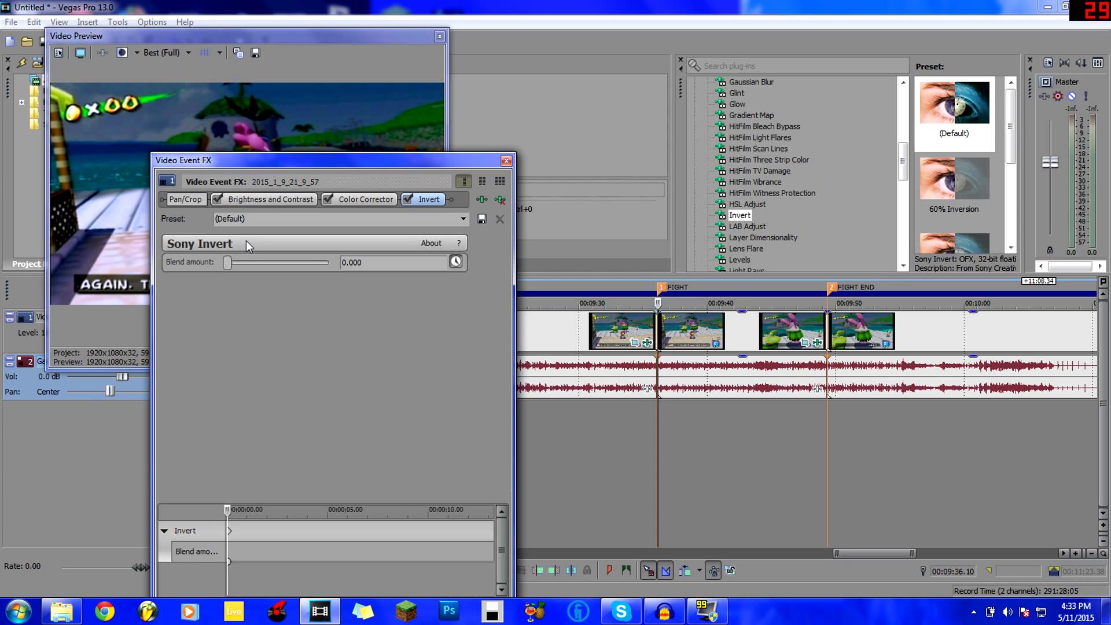
left_click_drag(252, 162, 232, 106)
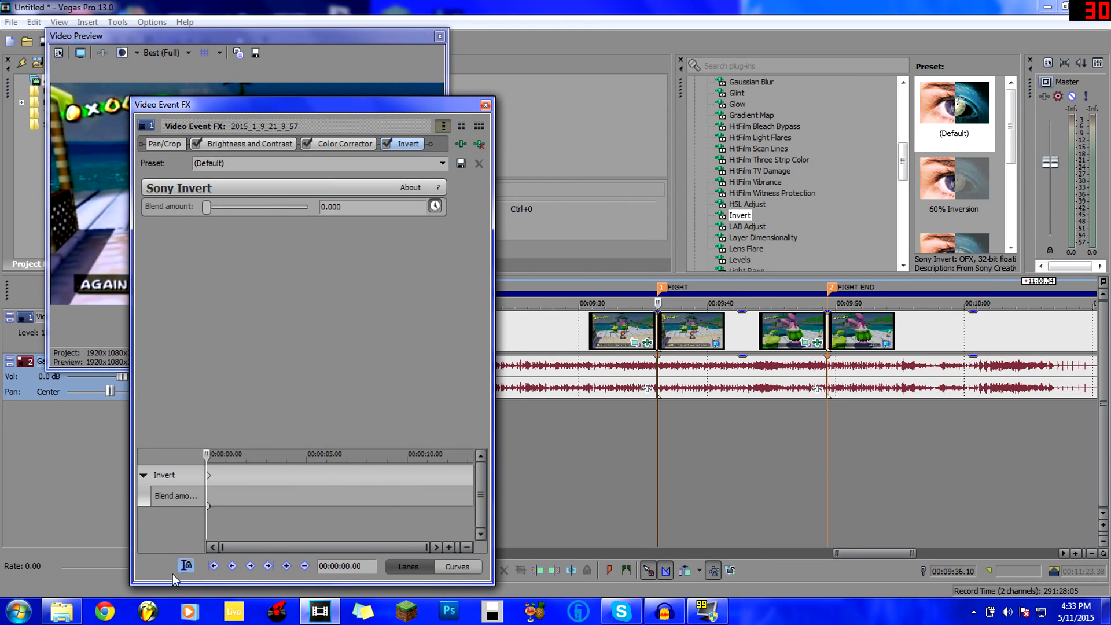
Step: Add a keyframe at 00:00:01.58 in the clip that raises the Invert Blend amount to 1.000
left_click(208, 453)
left_click_drag(208, 453, 245, 451)
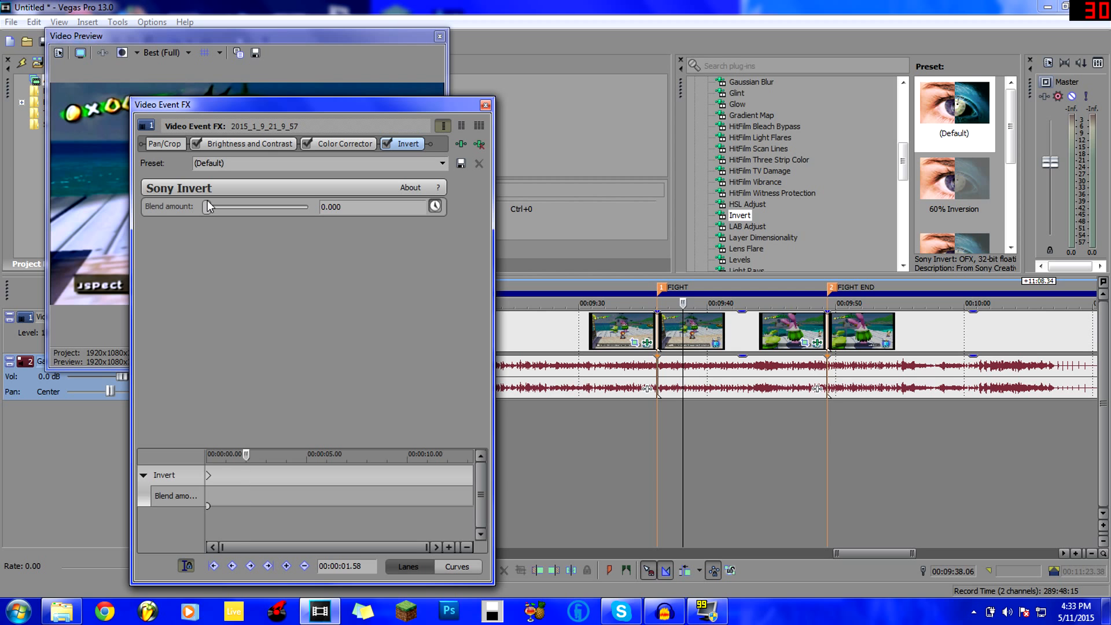
left_click_drag(209, 207, 308, 207)
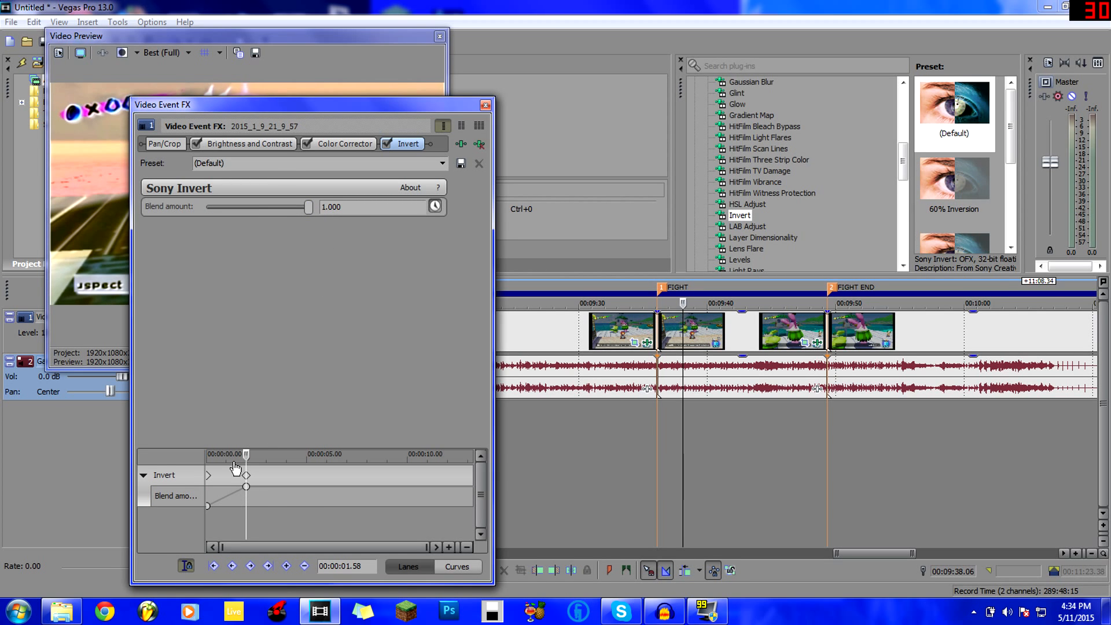
Step: Try to copy the 00:00:01.58 Invert keyframe to about 00:00:11 in the clip, and undo the keyframe edits
left_click_drag(245, 454, 429, 444)
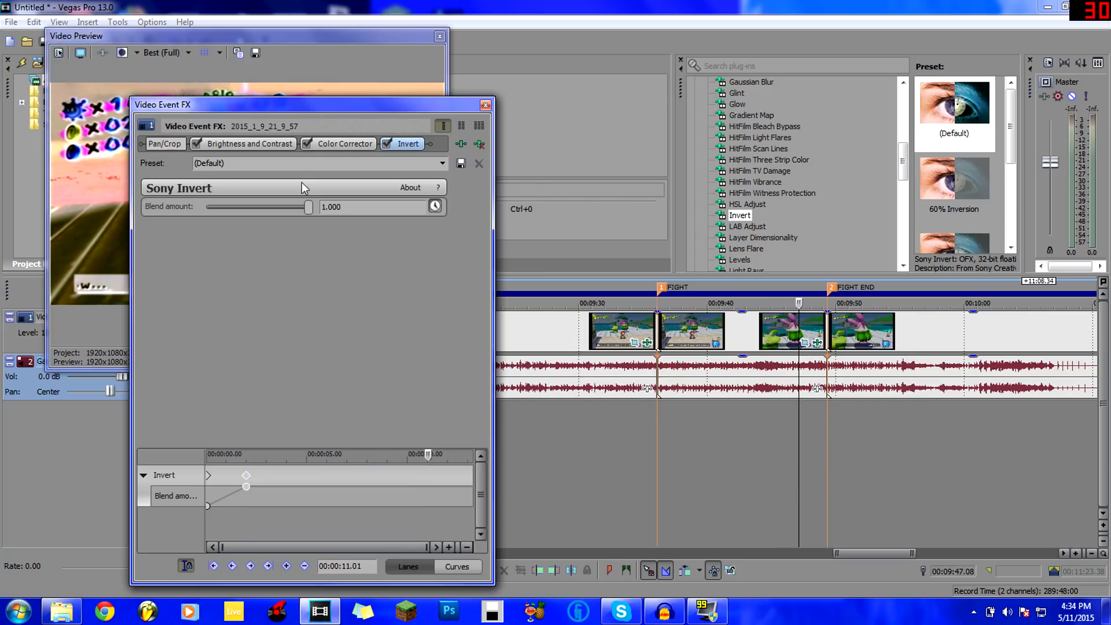
left_click(247, 476)
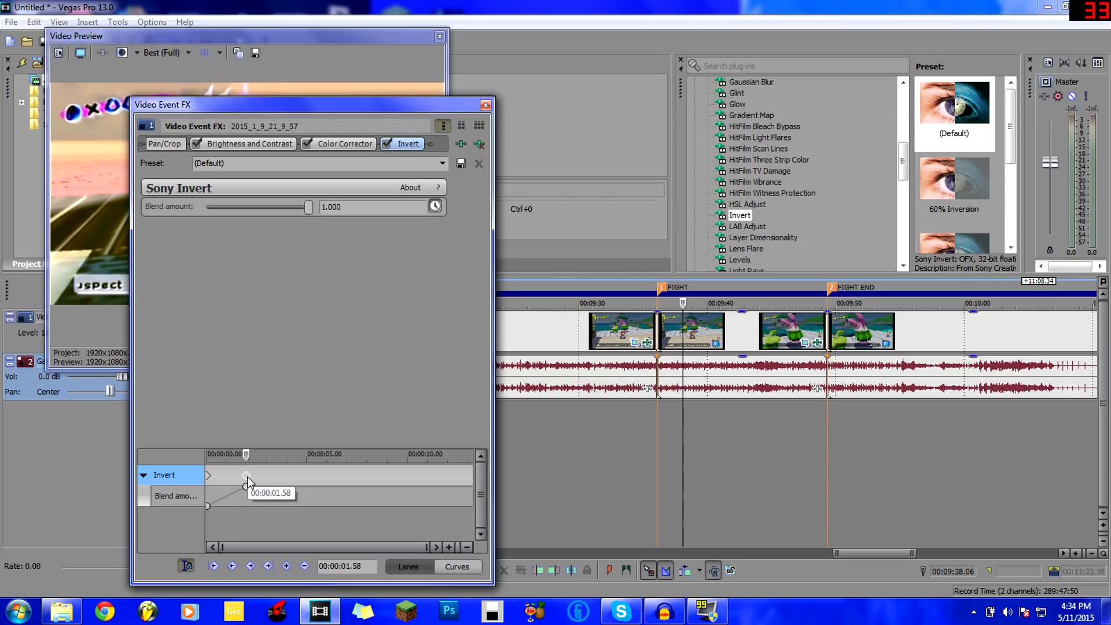
right_click(248, 479)
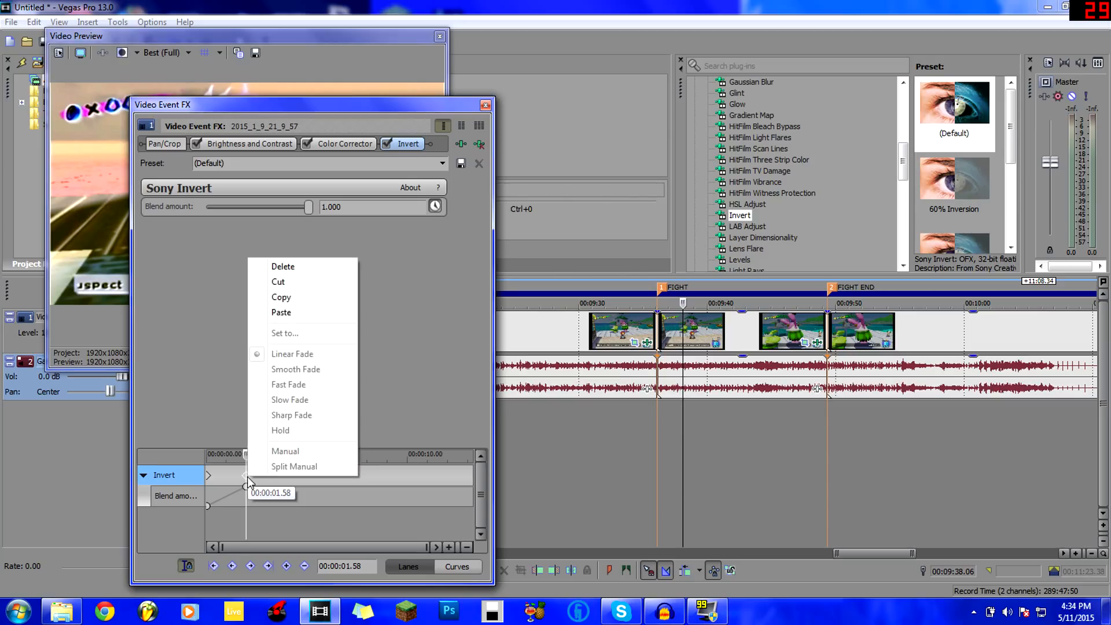
left_click(301, 294)
left_click_drag(245, 452, 432, 438)
key("ctrl+v")
key("ctrl+z")
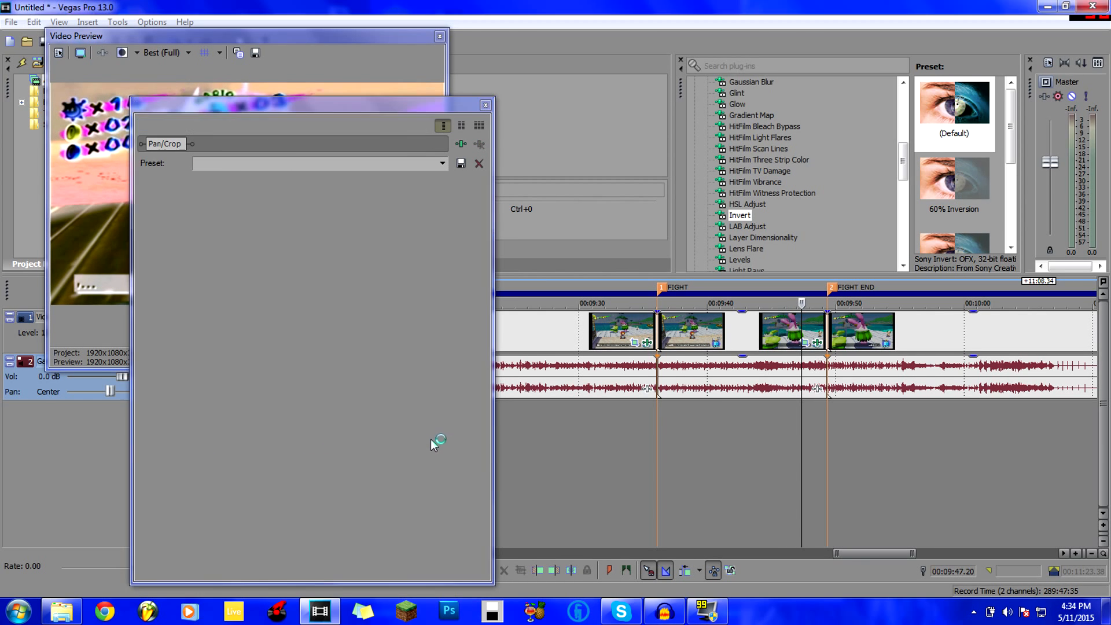
Step: Add a keyframe at 00:00:01.12 in the clip that raises the Invert Blend amount to 1.000
left_click(217, 474)
left_click_drag(217, 454, 230, 452)
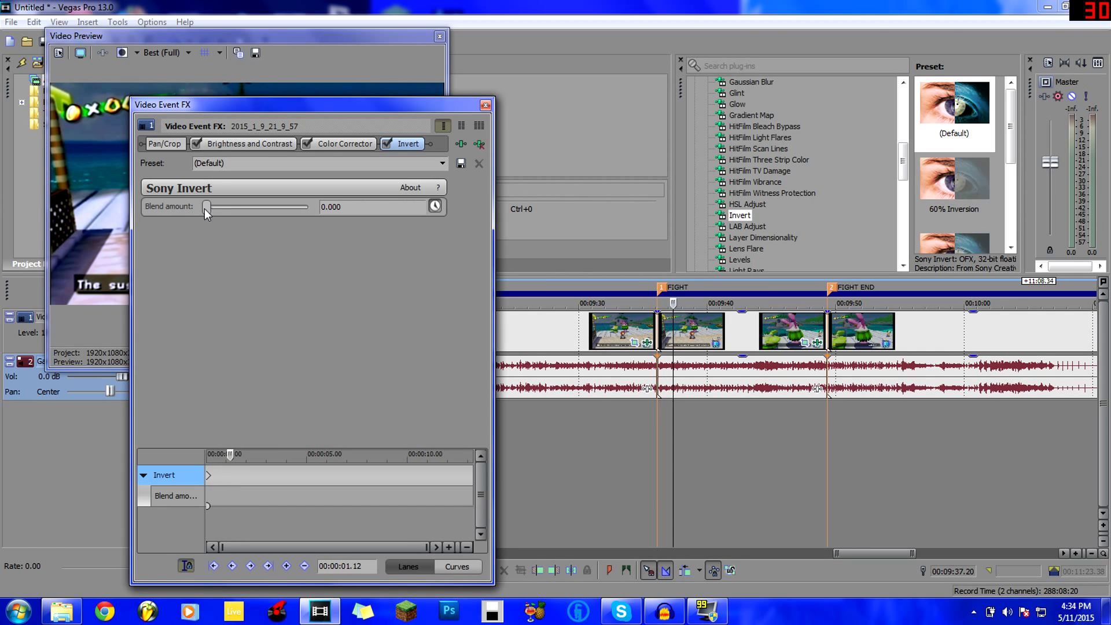
left_click_drag(203, 210, 350, 215)
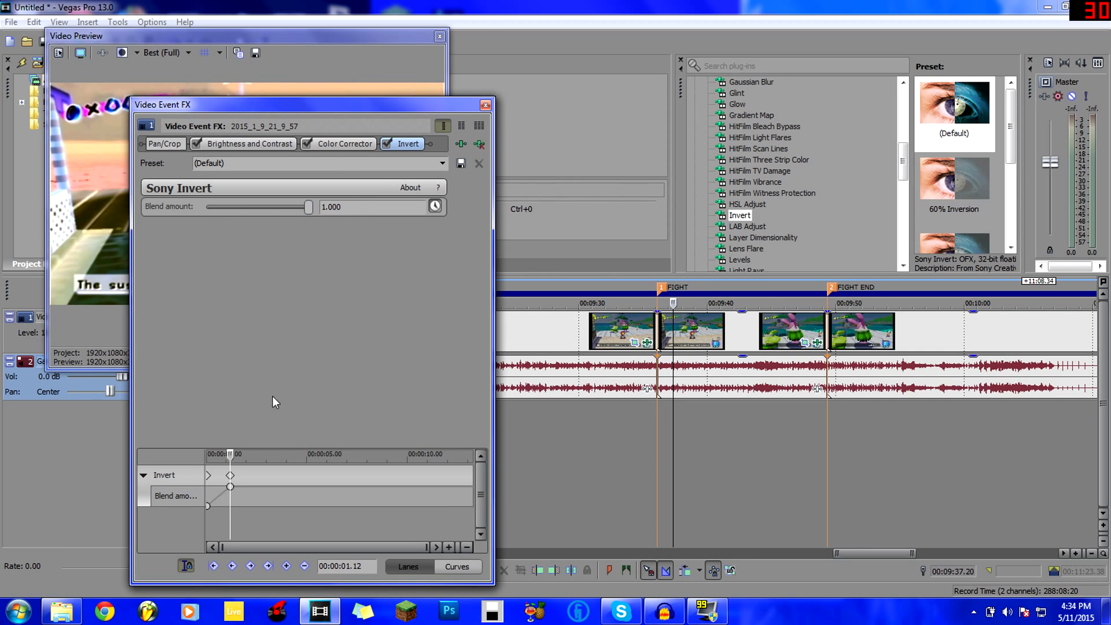
Step: Add Invert Blend amount keyframes of 1.000 at 00:00:11.21 and zero at the clip's end, 00:00:13.13
left_click_drag(231, 458, 435, 453)
left_click(342, 207)
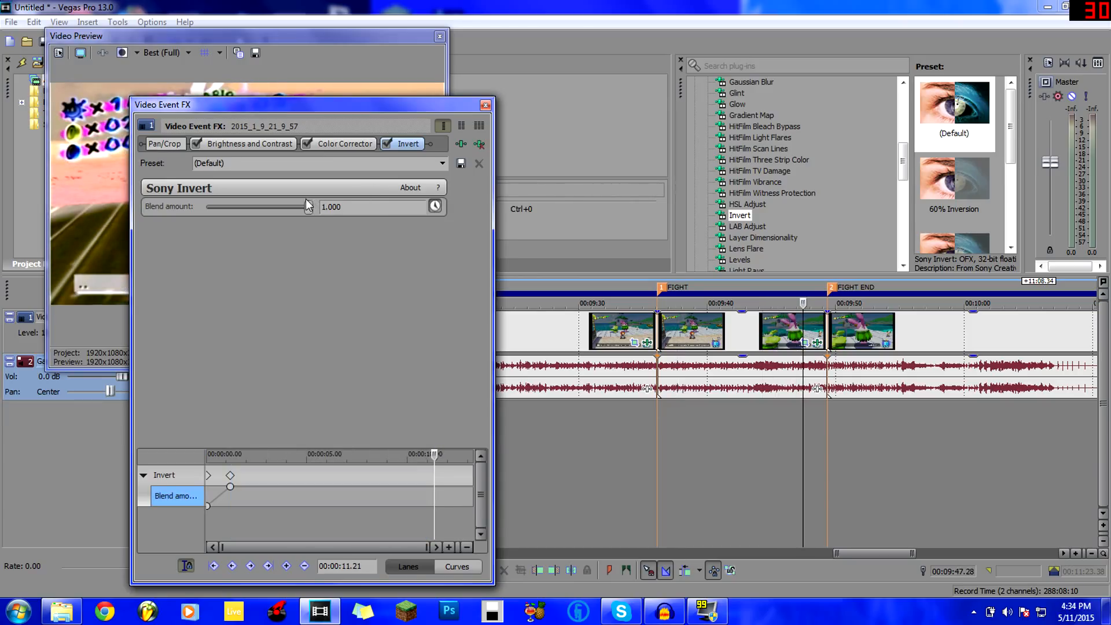
left_click_drag(309, 207, 306, 207)
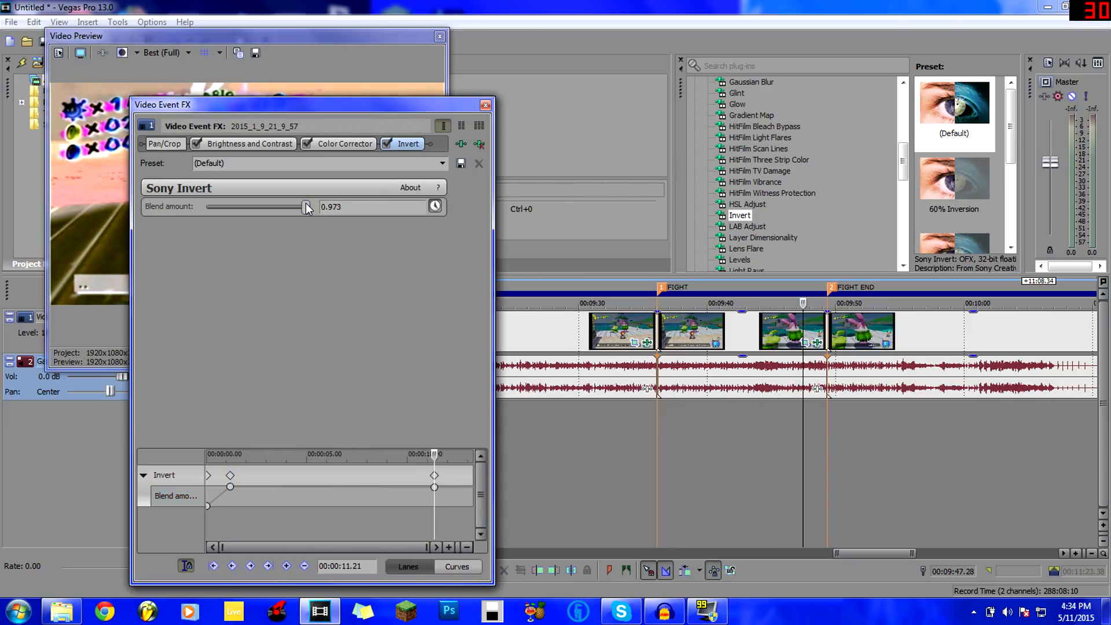
left_click_drag(434, 457, 472, 454)
left_click_drag(300, 208, 257, 211)
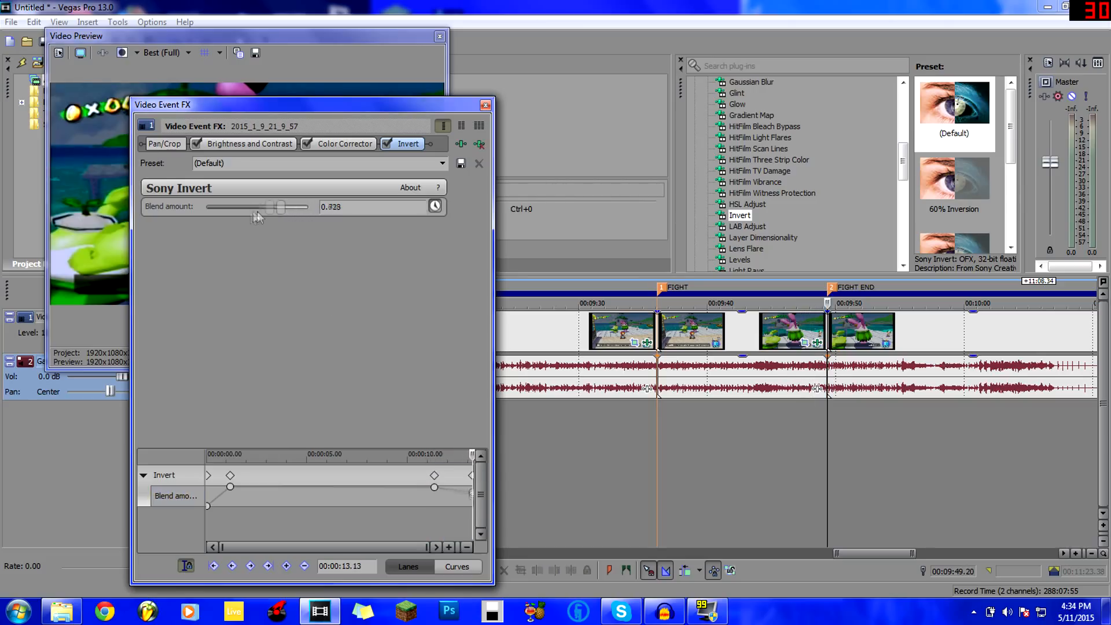
left_click(435, 488)
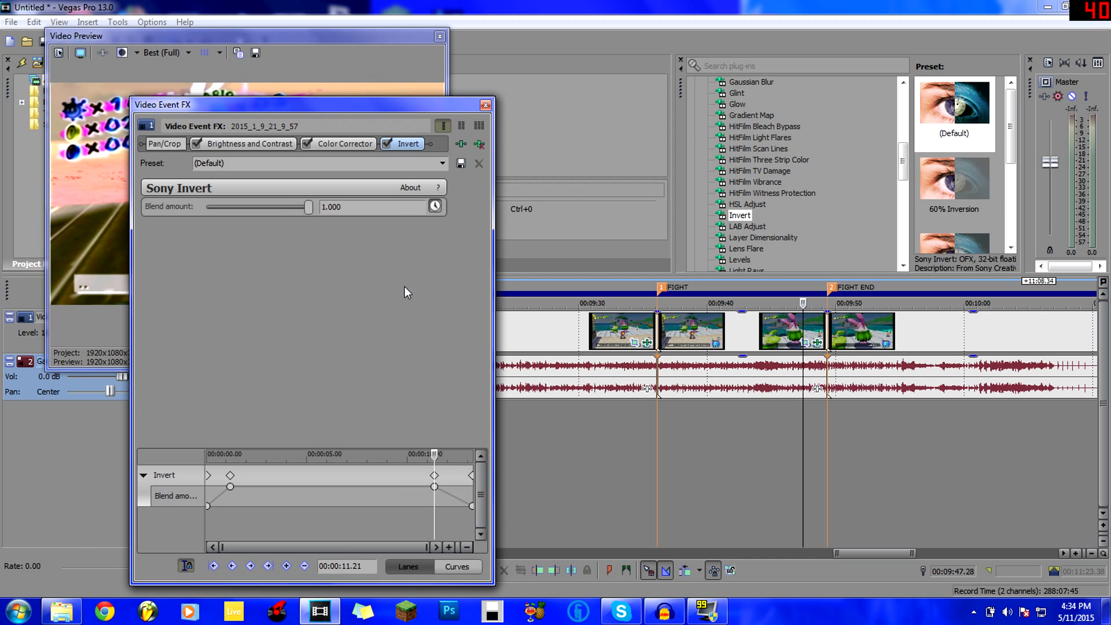
Step: Close the Video Event FX window and play from just before the FIGHT marker to check the animated inversion
left_click(489, 108)
left_click(652, 446)
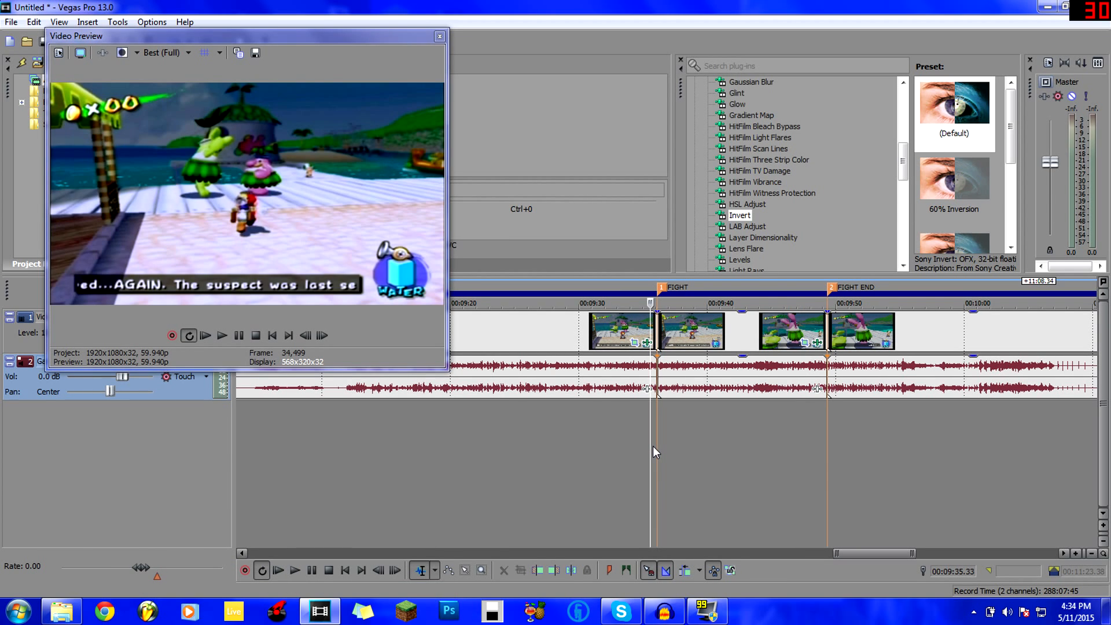
key("space")
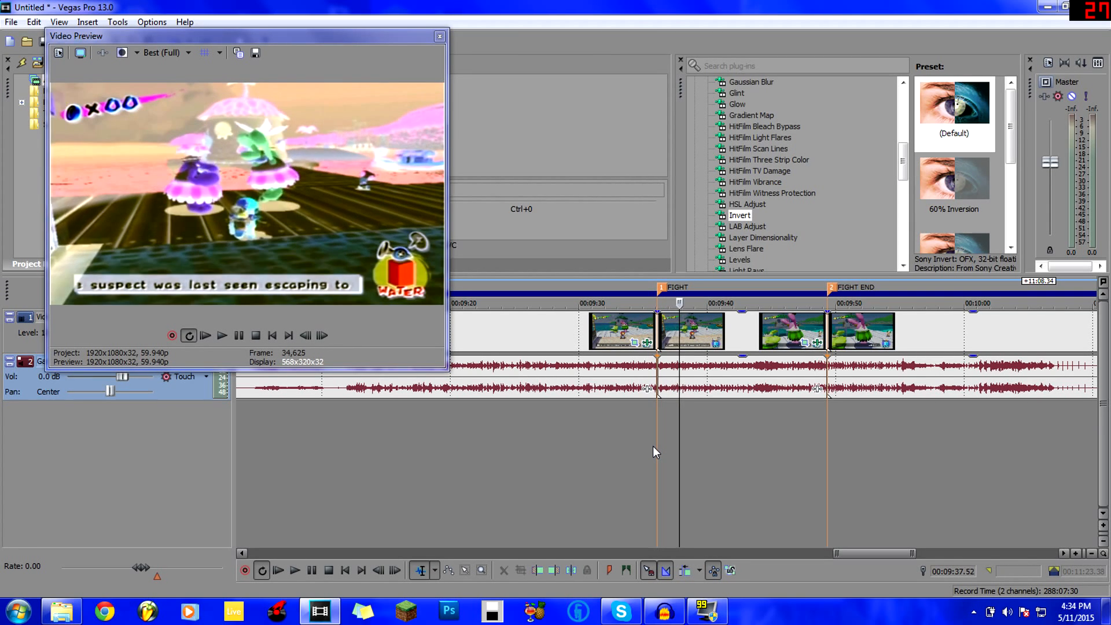
Step: Replay the fight section from just after the FIGHT marker to past FIGHT END to check the inversion's fade in and out
key("j")
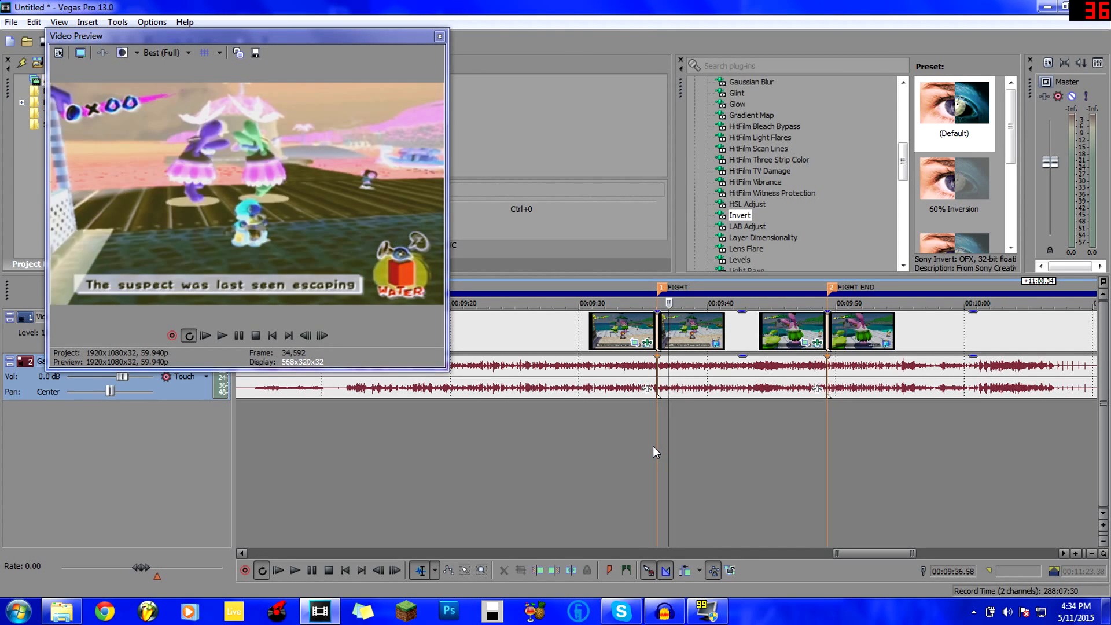
key("space")
key("space")
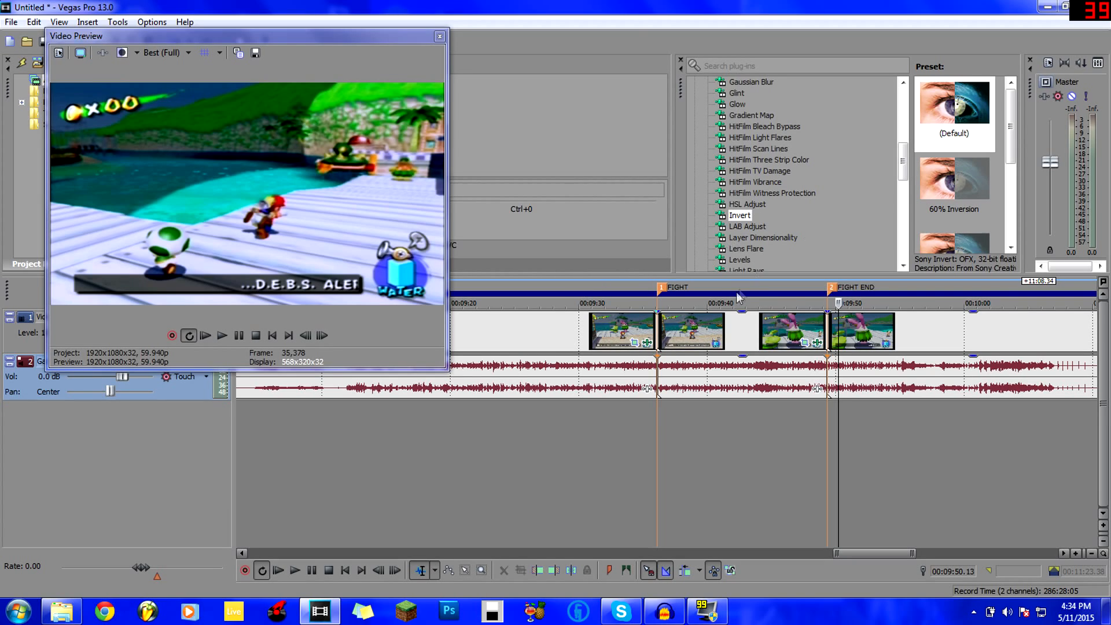
Step: Split the clip before the FIGHT marker at 00:09:21.18 and again at about 00:09:27 to isolate a short section
left_click(467, 479)
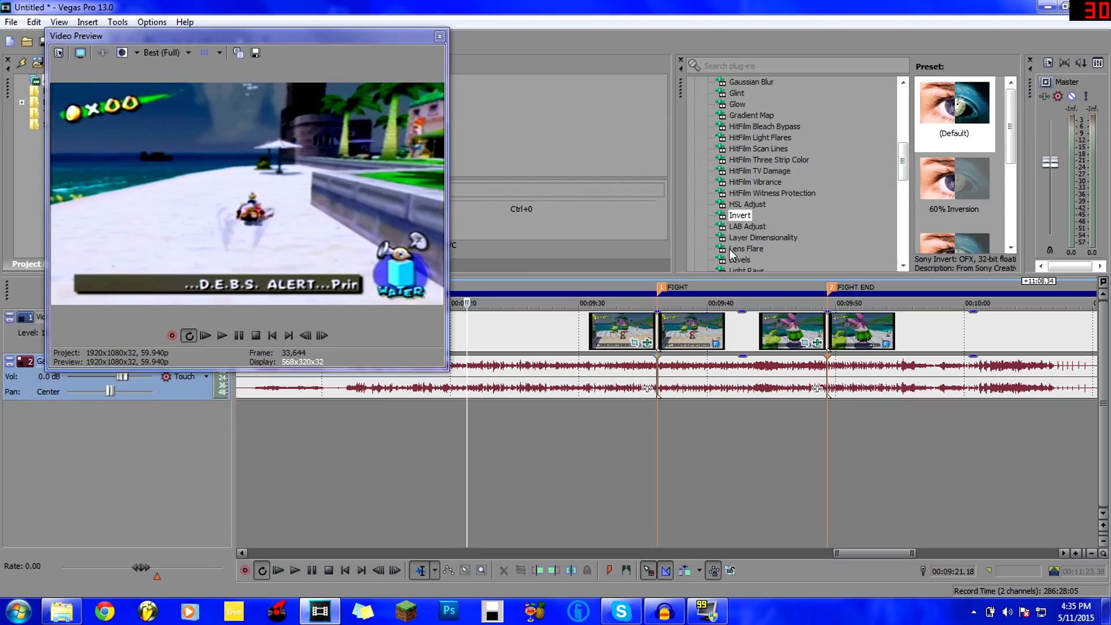
left_click(745, 248)
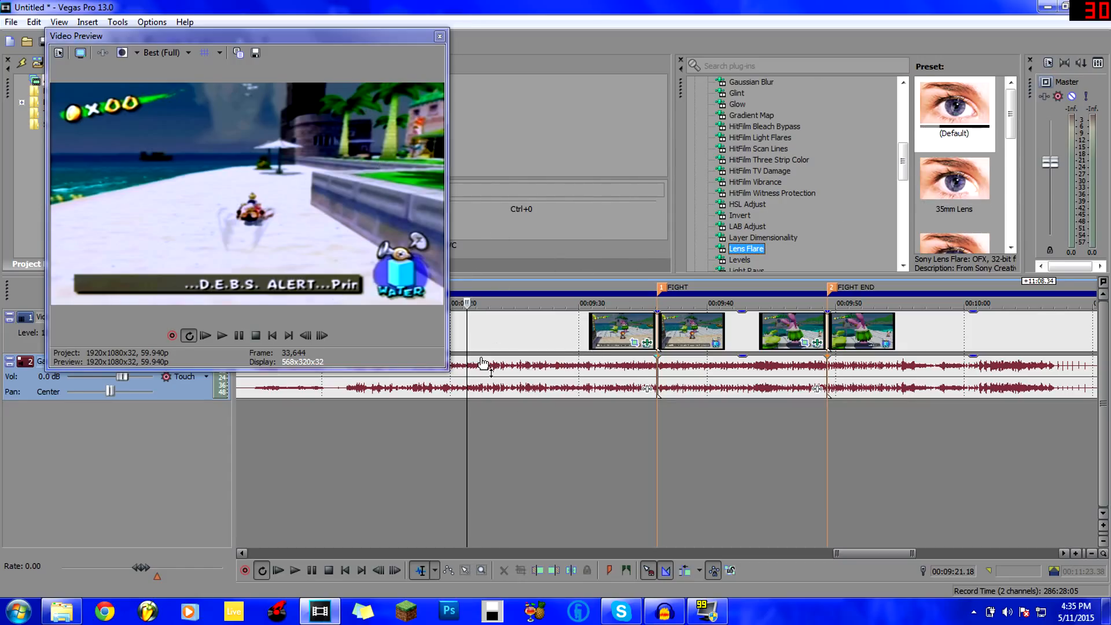
left_click(467, 326)
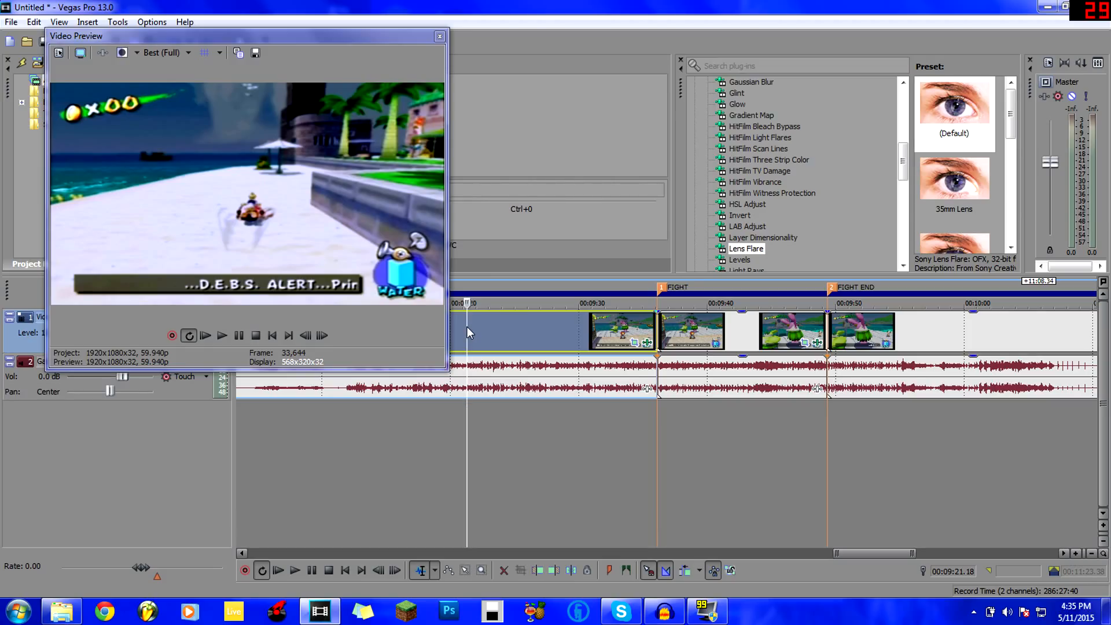
key("s")
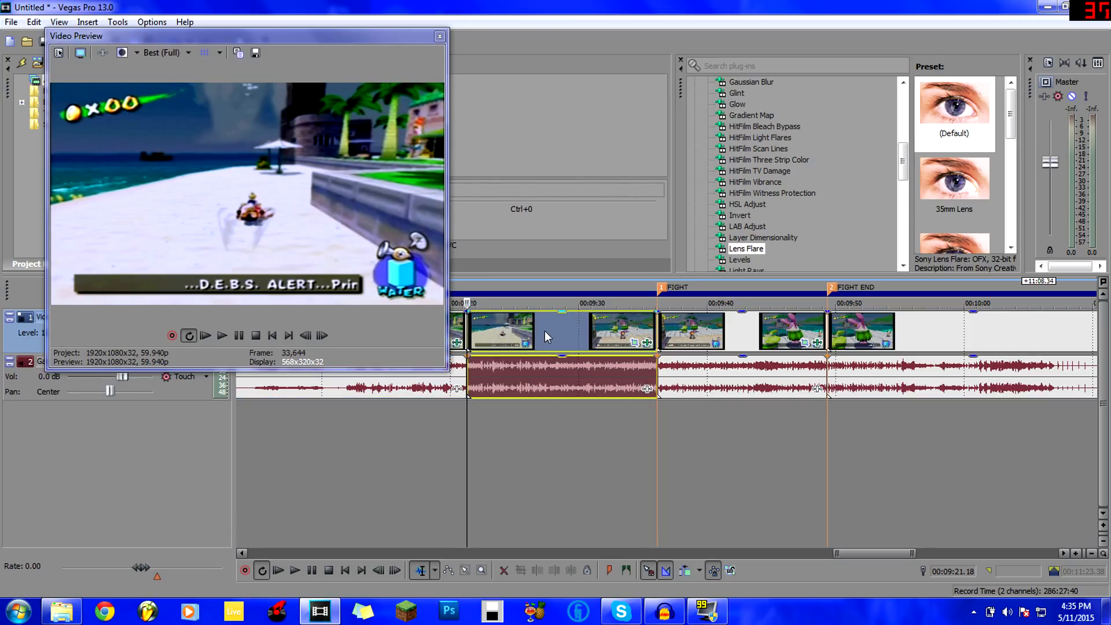
left_click(544, 331)
left_click(492, 336)
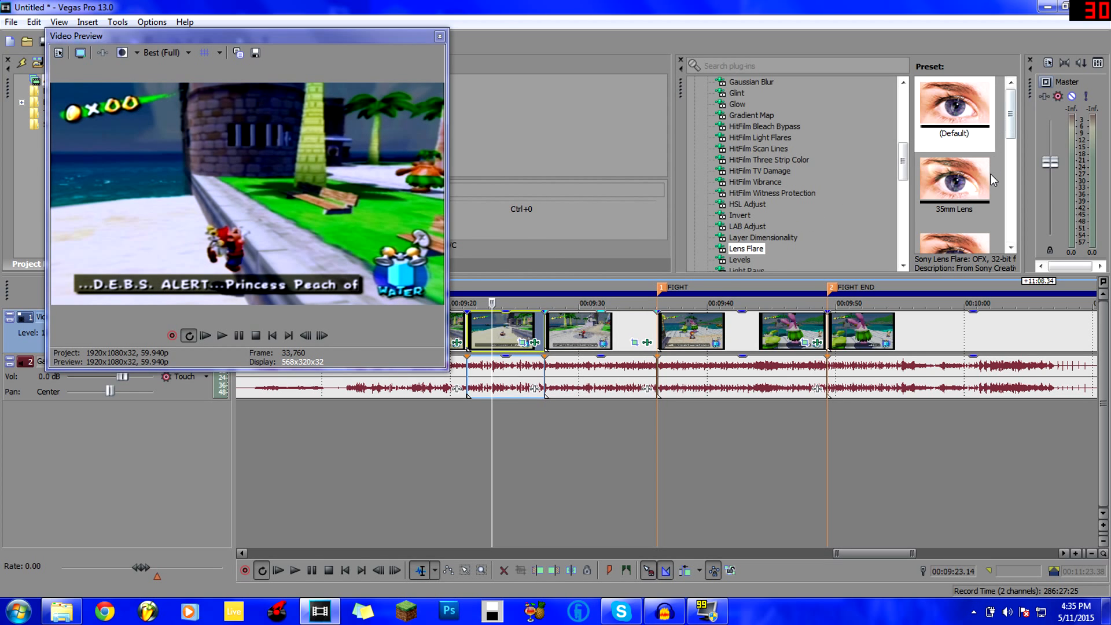
Step: Apply the default Lens Flare effect to the short section and set its lens type to Sunburst (8 elements)
left_click_drag(962, 116, 517, 336)
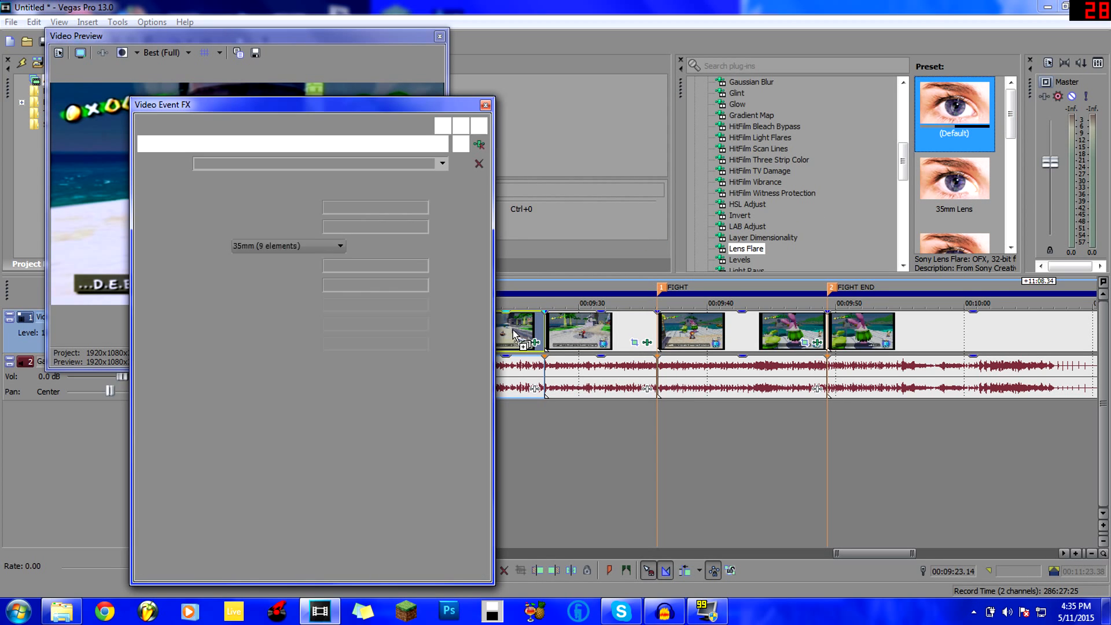
left_click_drag(303, 120, 713, 101)
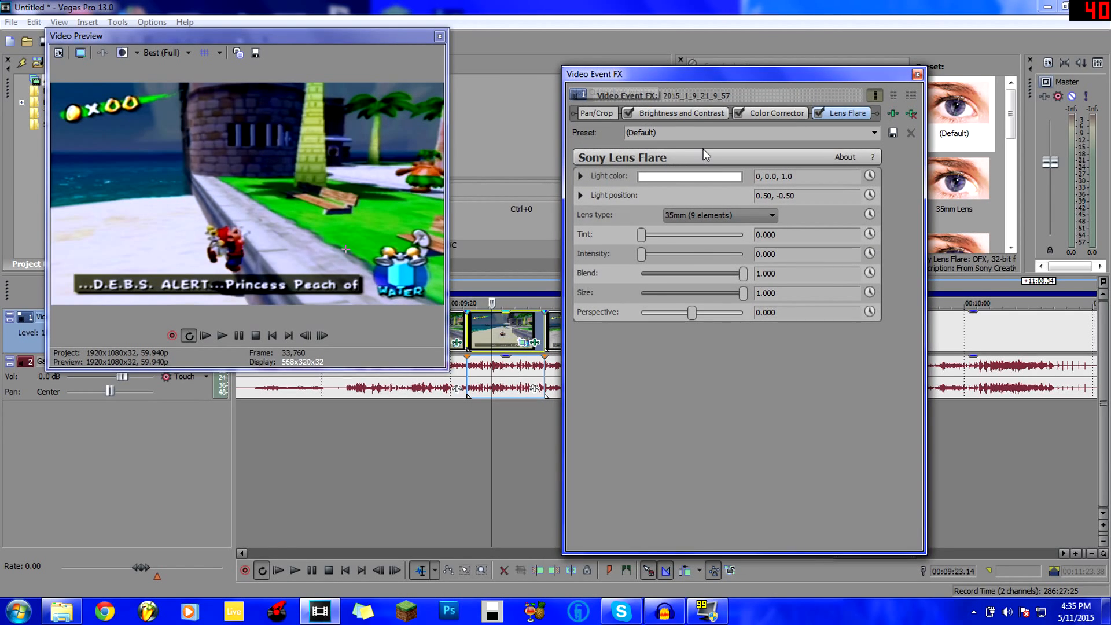
left_click(755, 217)
left_click(759, 264)
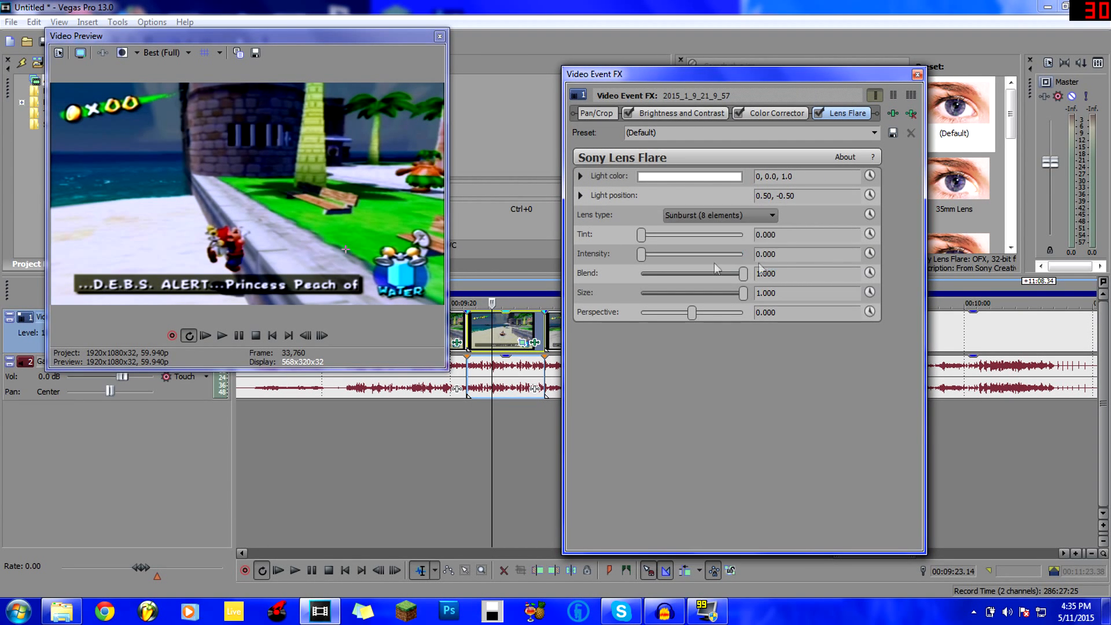
Step: Reposition the flare's light on the video, trying 0.32, -0.15 and 0.68, -0.61, and place it at -0.73, 0.60 at 00:09:22.09
left_click_drag(343, 250, 249, 225)
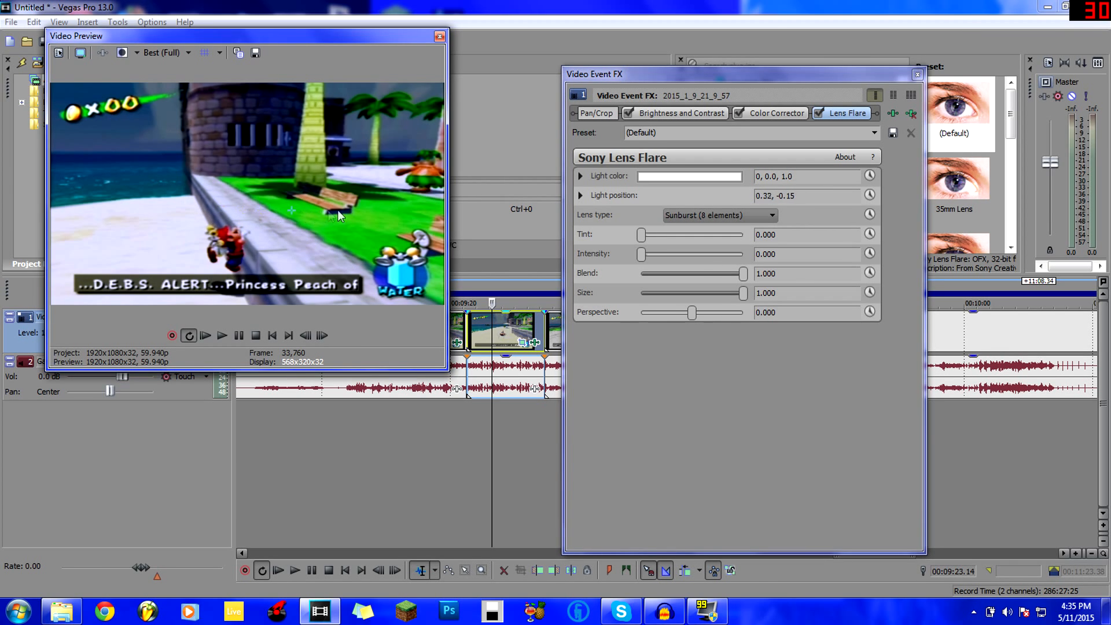
left_click_drag(249, 247, 125, 170)
left_click(478, 440)
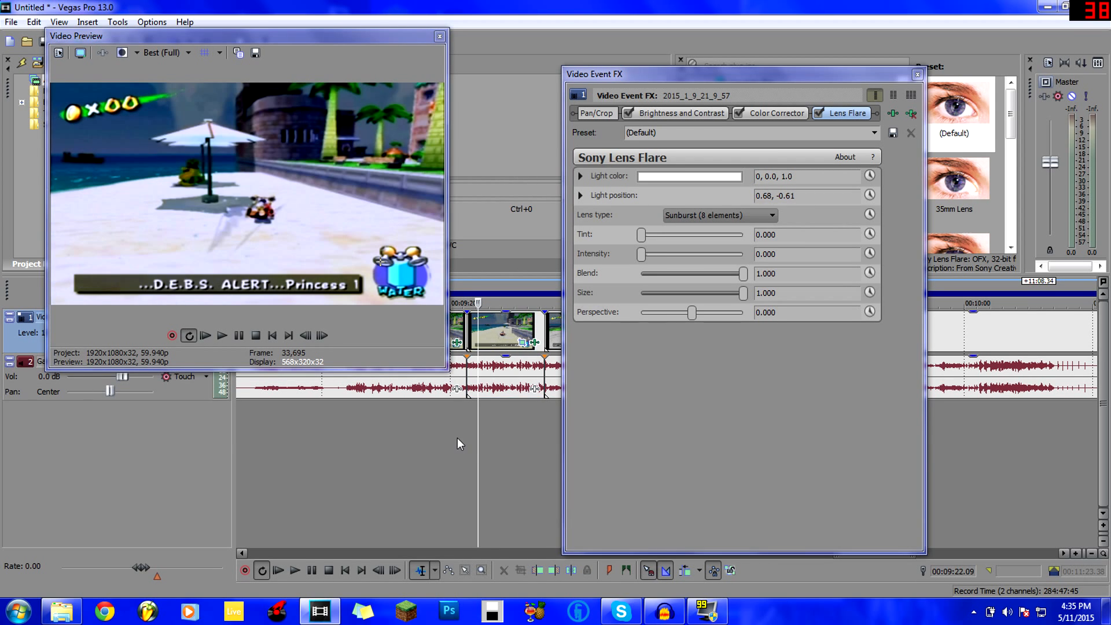
left_click_drag(298, 241, 115, 180)
Step: Switch the flare's lens type to 105mm (23 elements) and move its light position to 0.39, -0.45
left_click(683, 216)
left_click(694, 240)
left_click(117, 181)
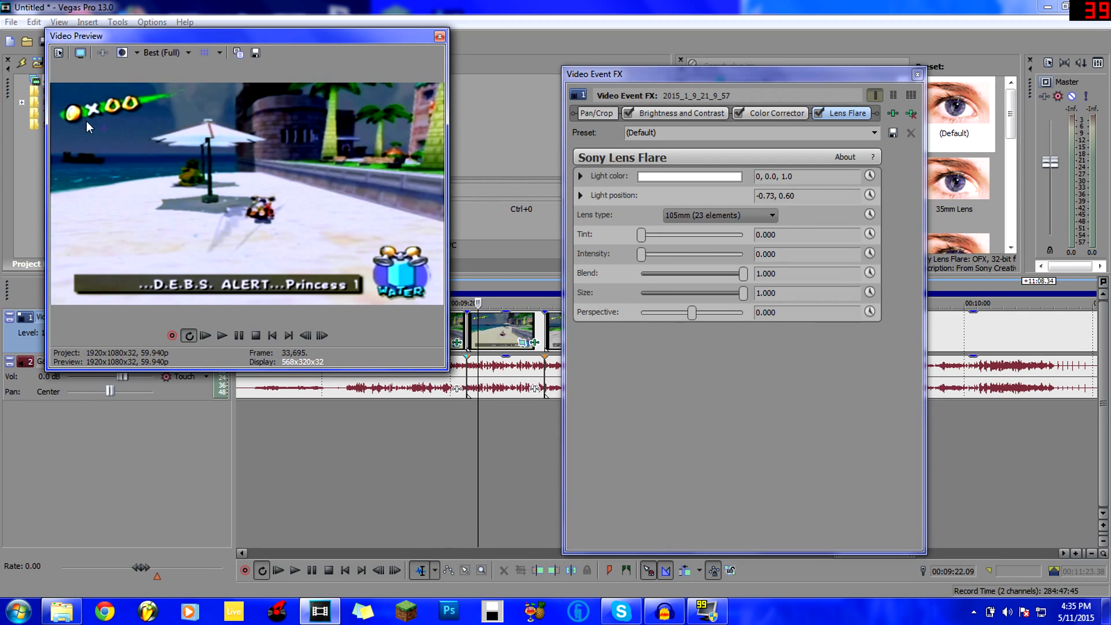
left_click_drag(263, 208, 328, 248)
right_click(233, 243)
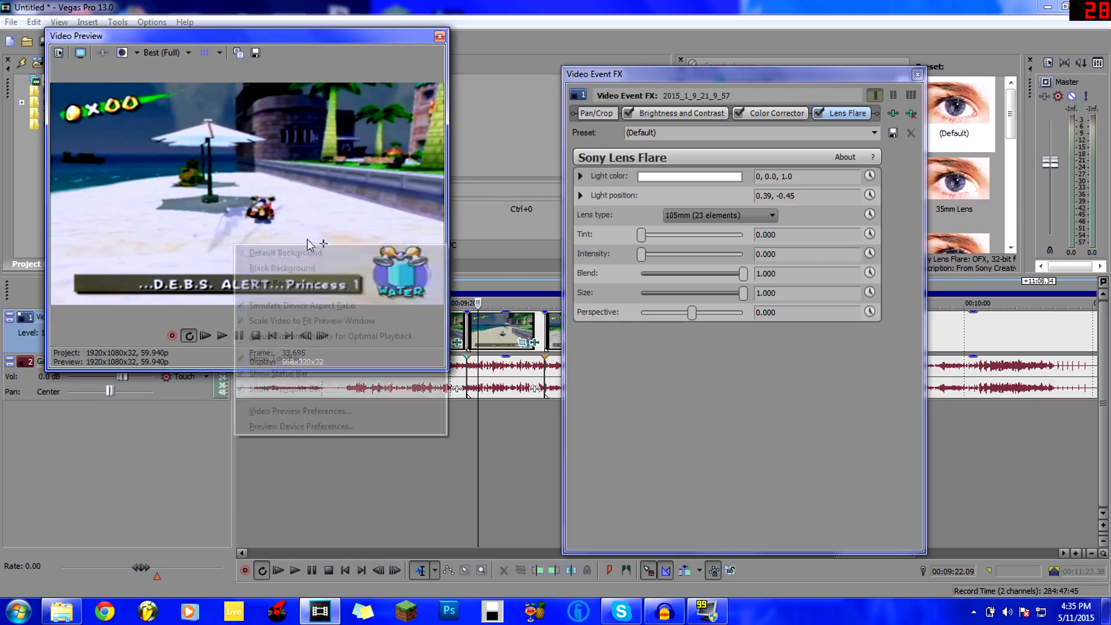
left_click(308, 225)
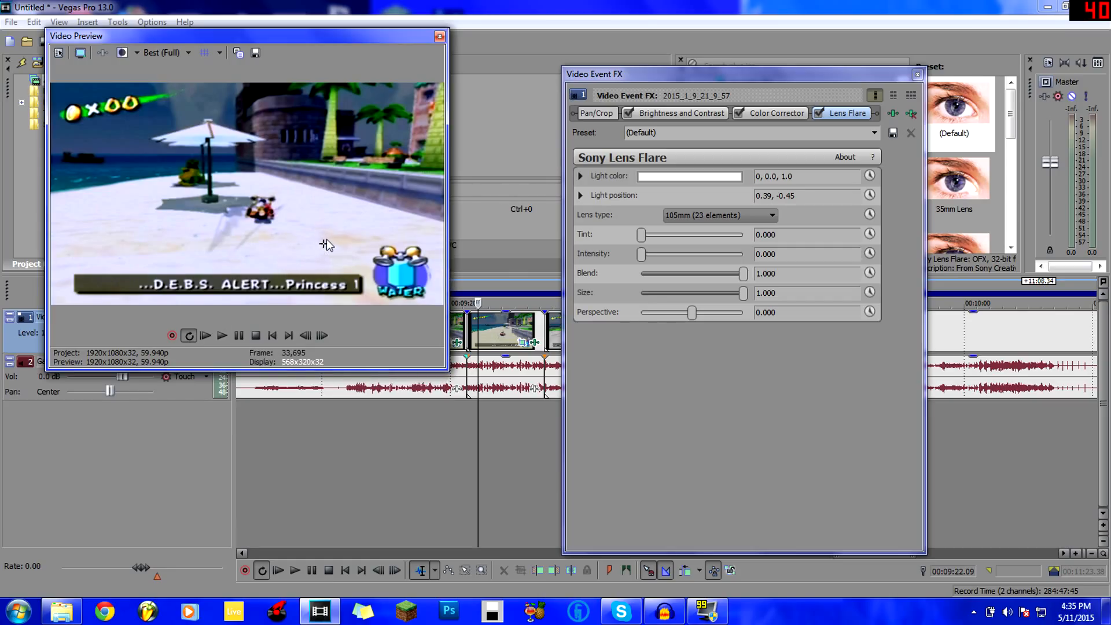
Step: Sample a blue from the video as the flare's light color, 213, 0.66, 0.43, and move its light position to 0.37, -0.30
left_click(643, 178)
left_click(674, 195)
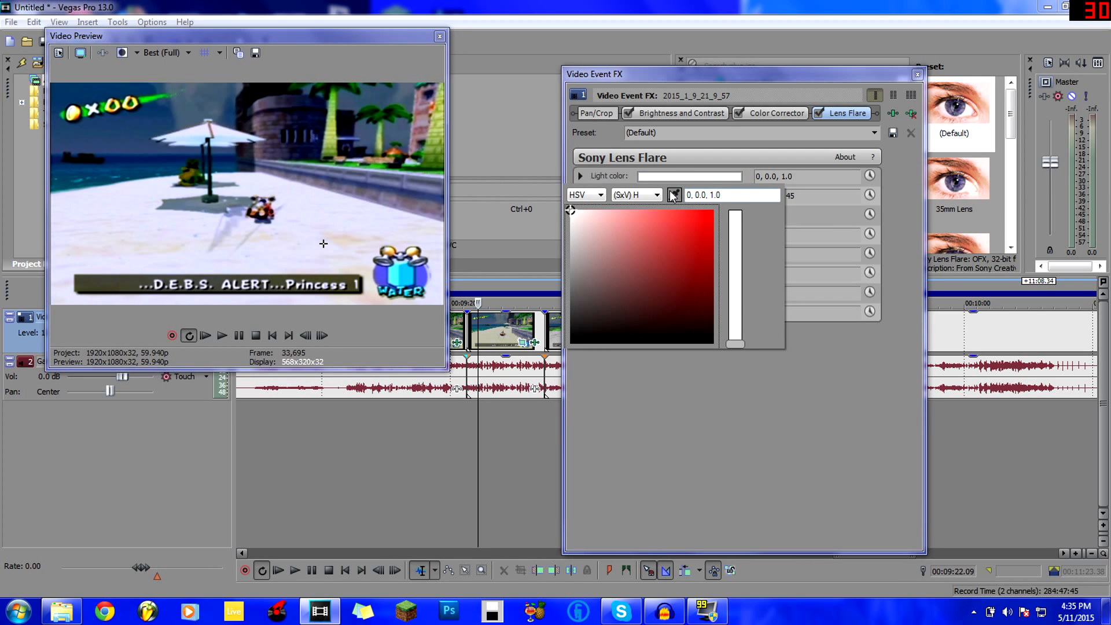
left_click(402, 246)
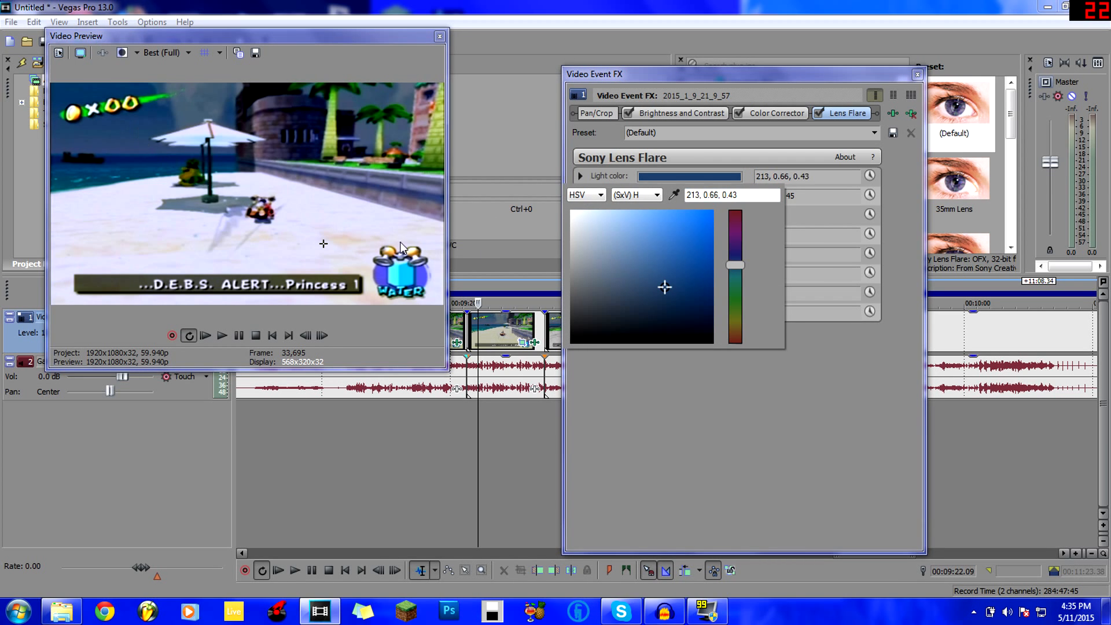
left_click(694, 434)
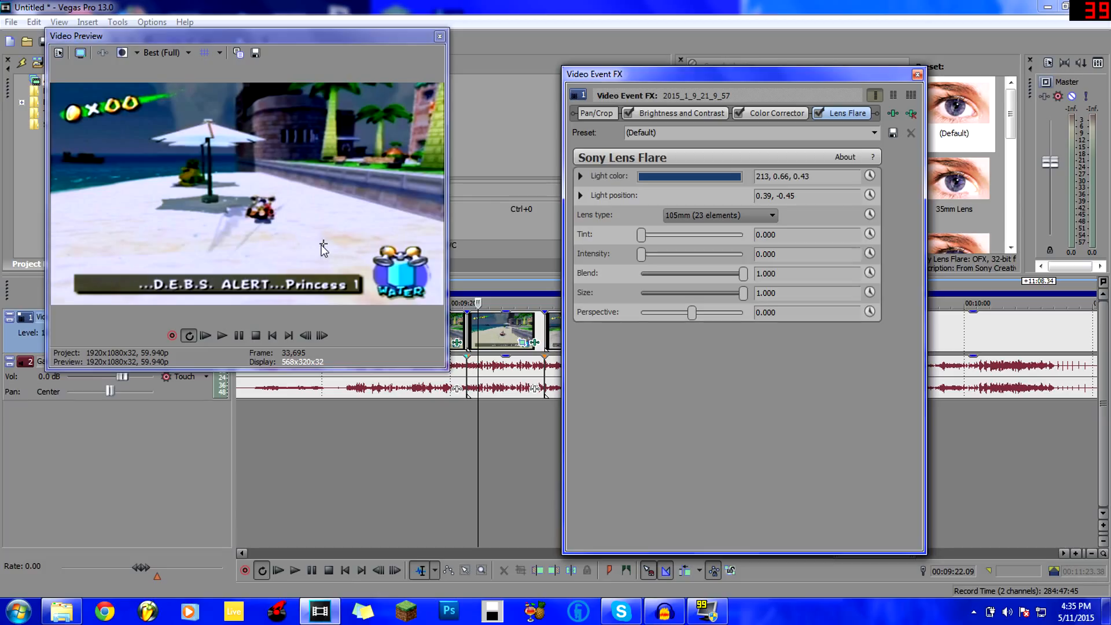
left_click_drag(322, 244, 345, 264)
left_click_drag(420, 292, 32, 106)
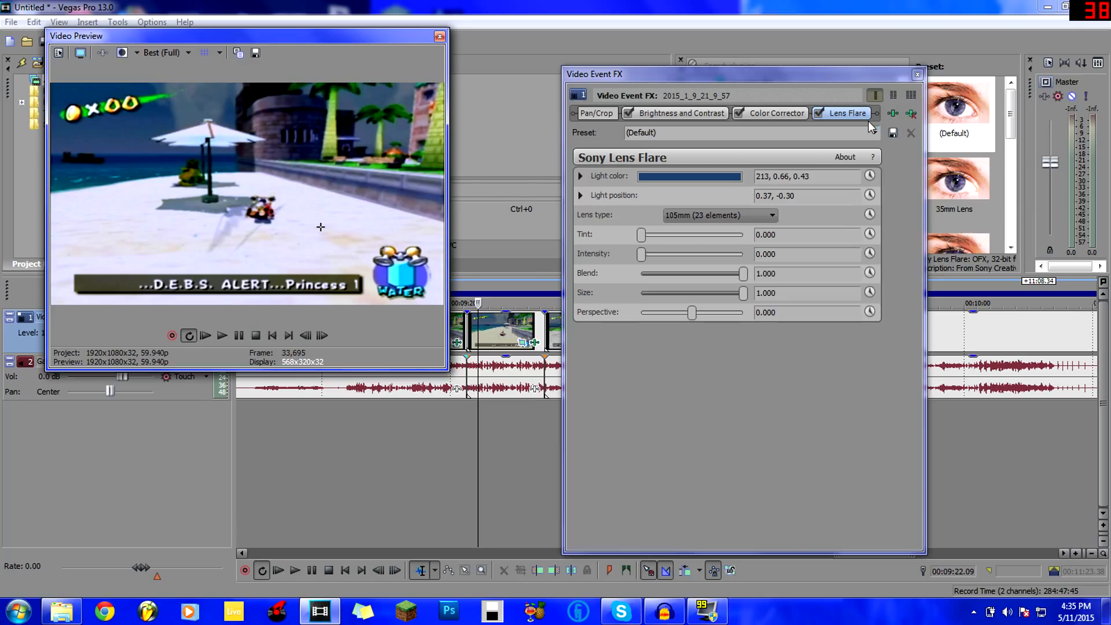
Step: Disable and remove the Lens Flare effect from the section, and close the Video Event FX window
left_click(820, 114)
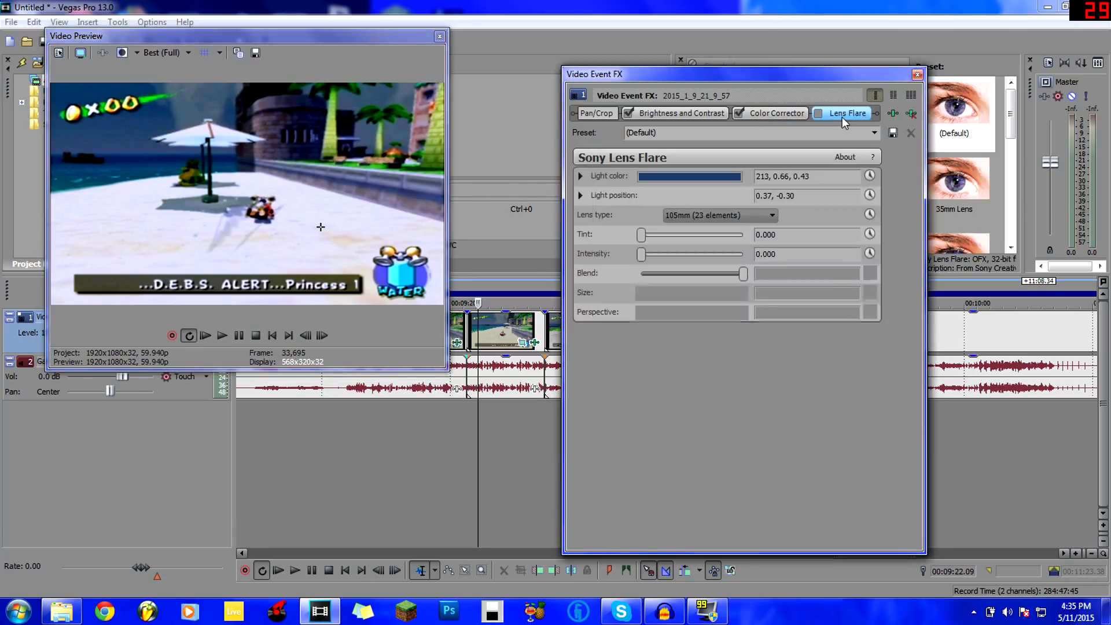
left_click(911, 114)
left_click(916, 75)
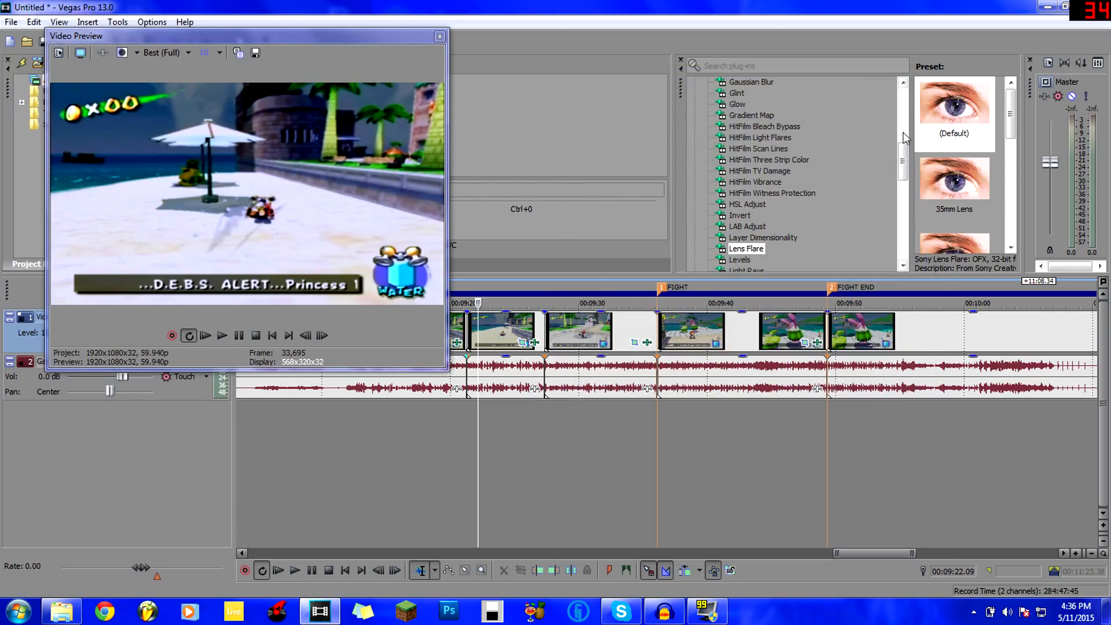
Step: Apply the Simple 4 Point Starburst preset to the short section, with Threshold at 87.075 and Brilliance at 1340.816
scroll(879, 171, "down", 3)
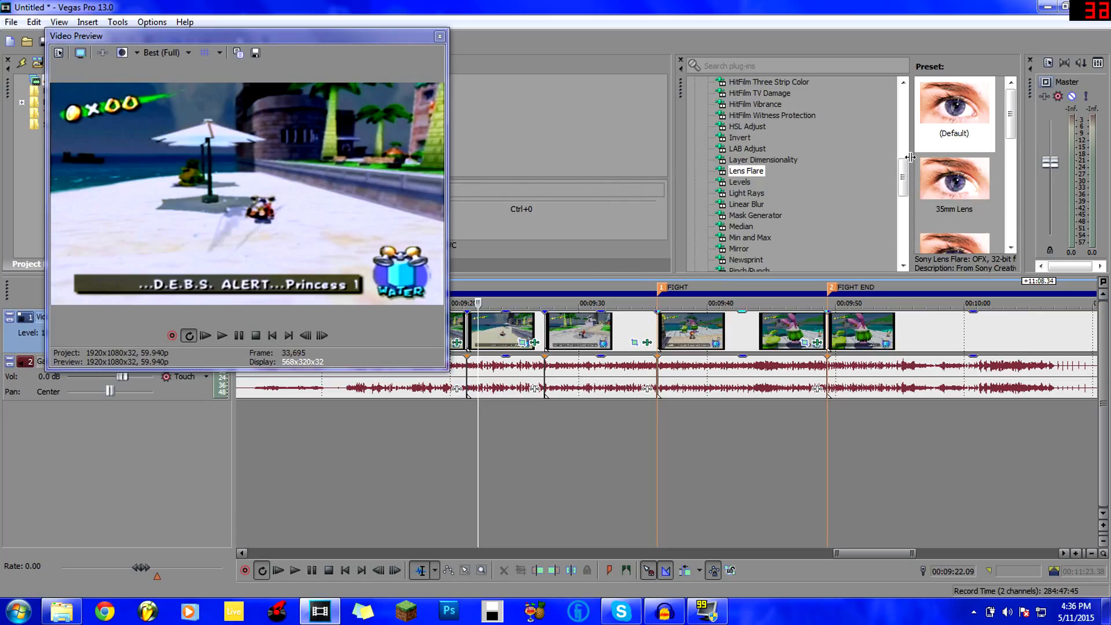
left_click_drag(905, 172, 904, 194)
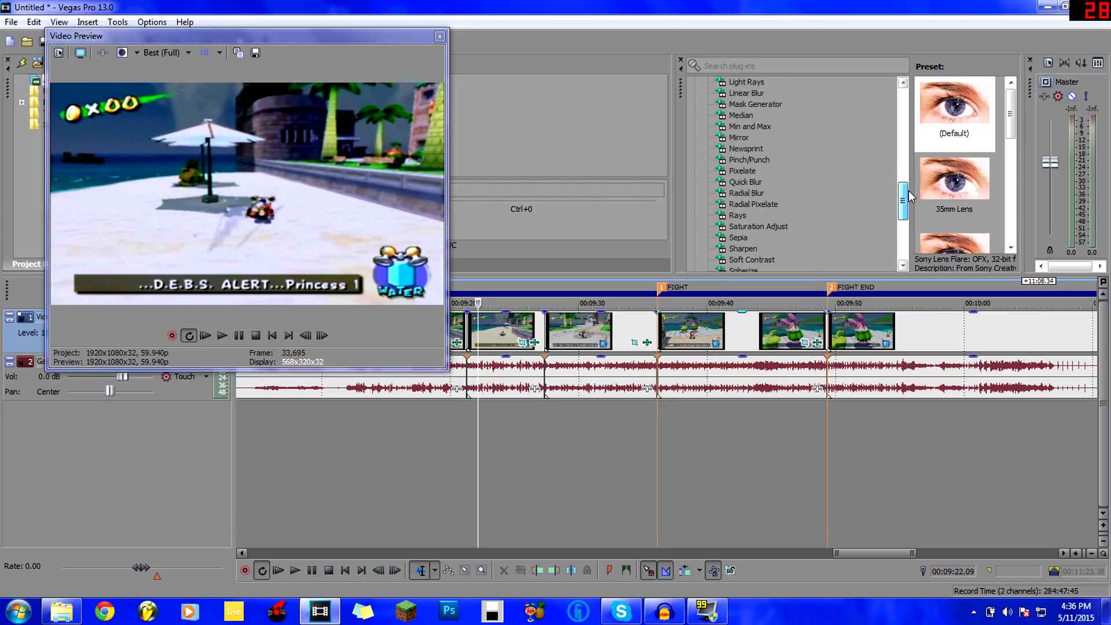
left_click_drag(904, 195, 905, 217)
left_click(752, 204)
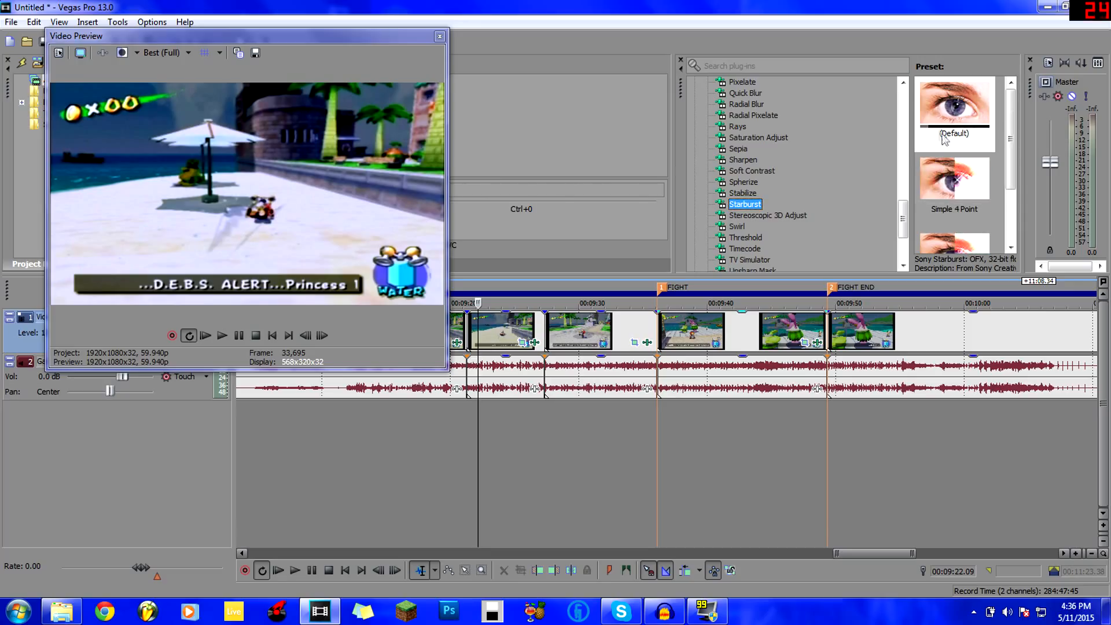
left_click_drag(955, 180, 504, 341)
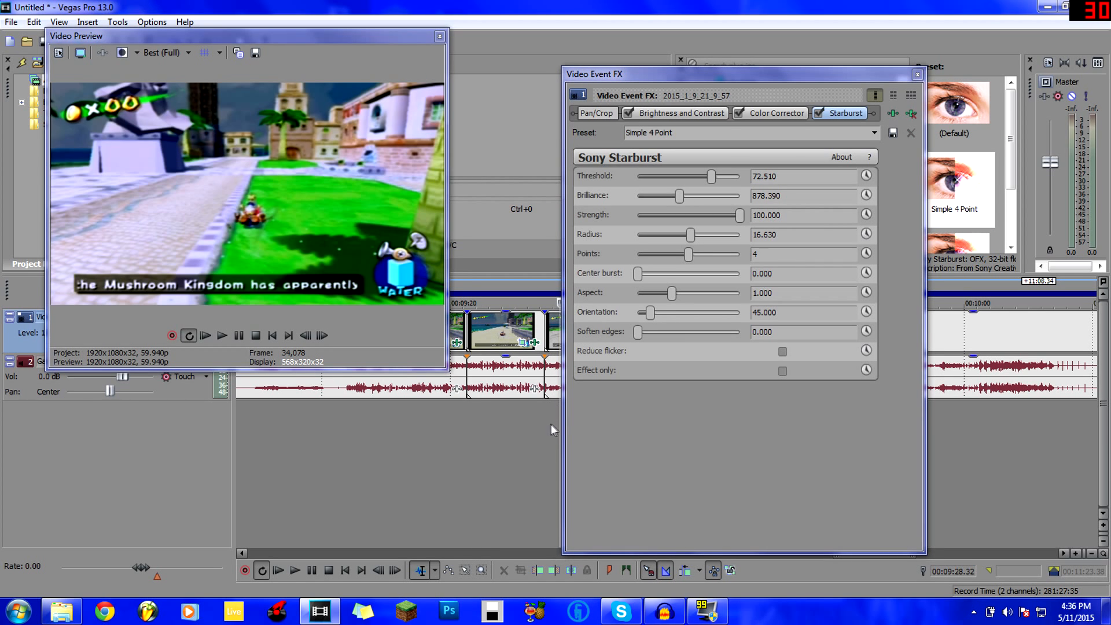
left_click(479, 415)
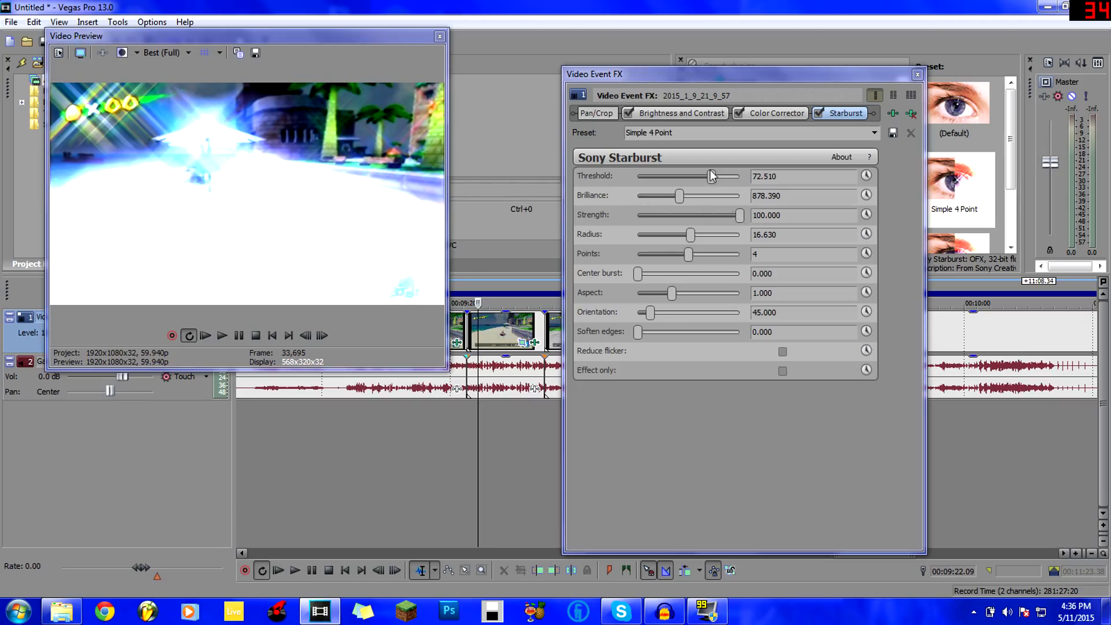
left_click_drag(714, 178, 704, 207)
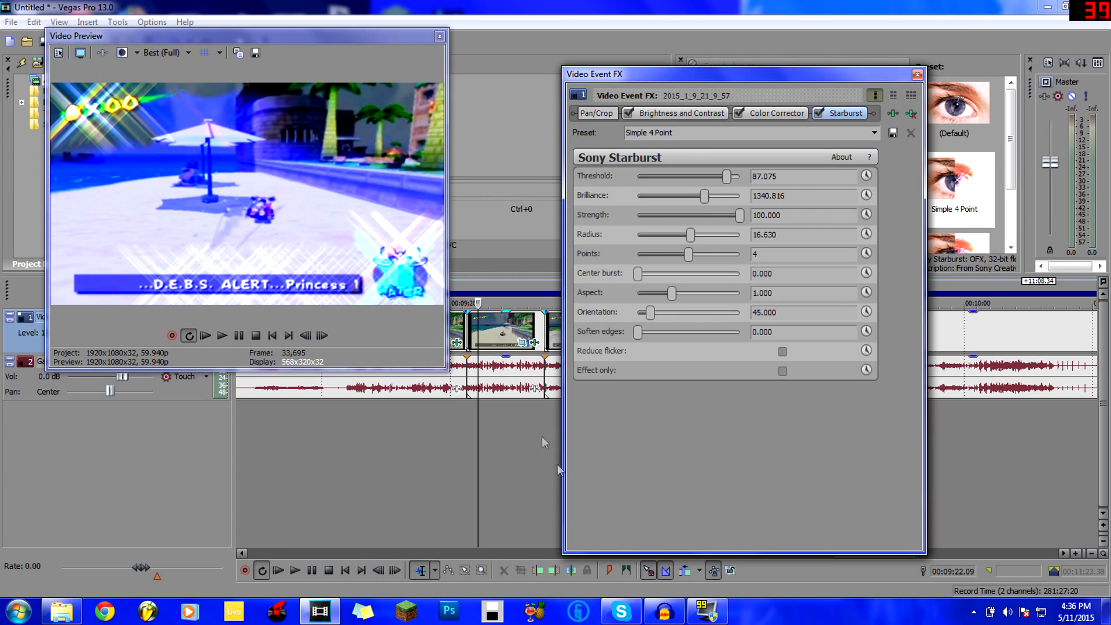
Step: Play the section from its start at 00:09:21.24, and step back to 00:09:25.00 to examine the starburst
left_click(463, 432)
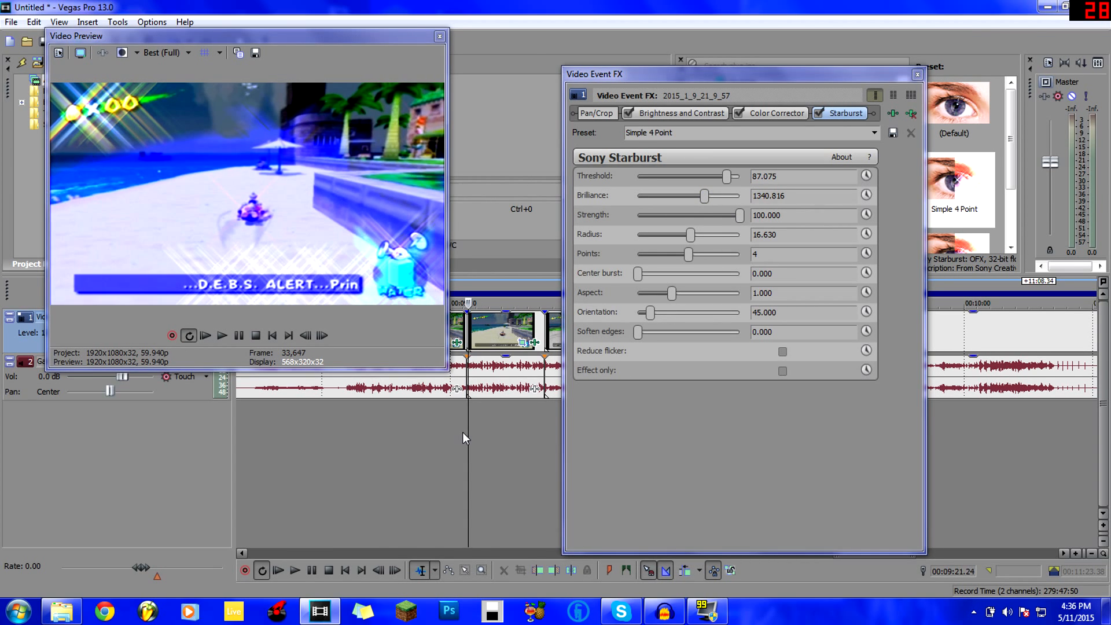
key("space")
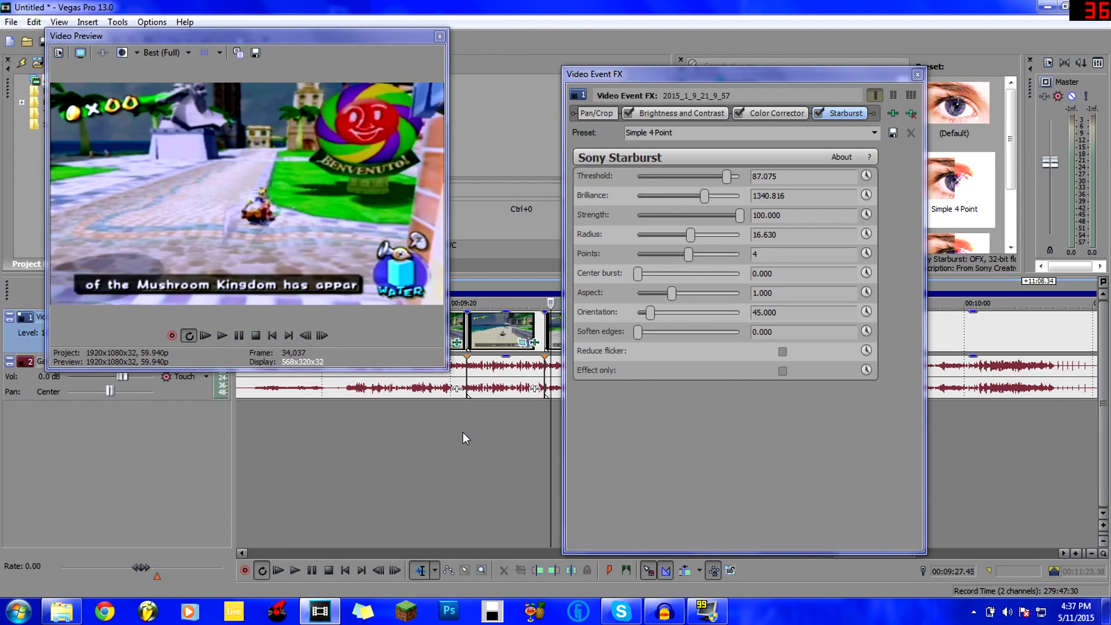
key("Left")
key("Left")
key("Left")
key("Left")
key("Left")
key("Left")
key("Left")
key("Left")
key("Left")
key("Left")
key("Left")
key("Left")
key("Left")
key("Left")
key("Left")
key("Left")
key("Left")
key("Left")
key("Left")
key("Left")
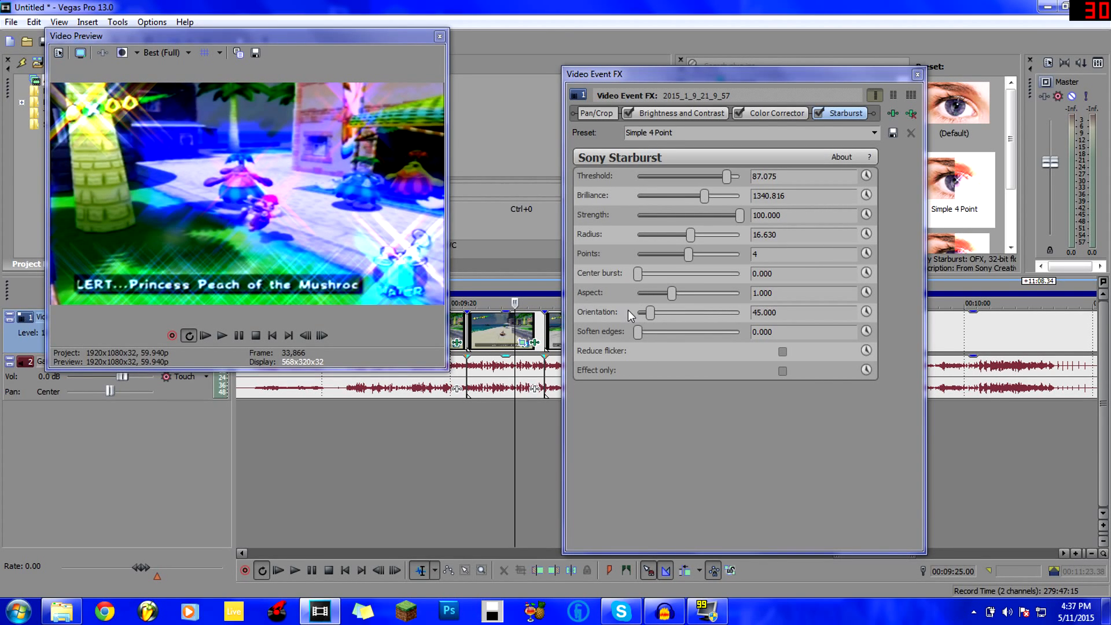
Step: Set the Starburst Orientation to 225.306, Brilliance to 2000, Strength to 27.211, Radius to 10.762 and Points to 6
left_click_drag(652, 310, 702, 298)
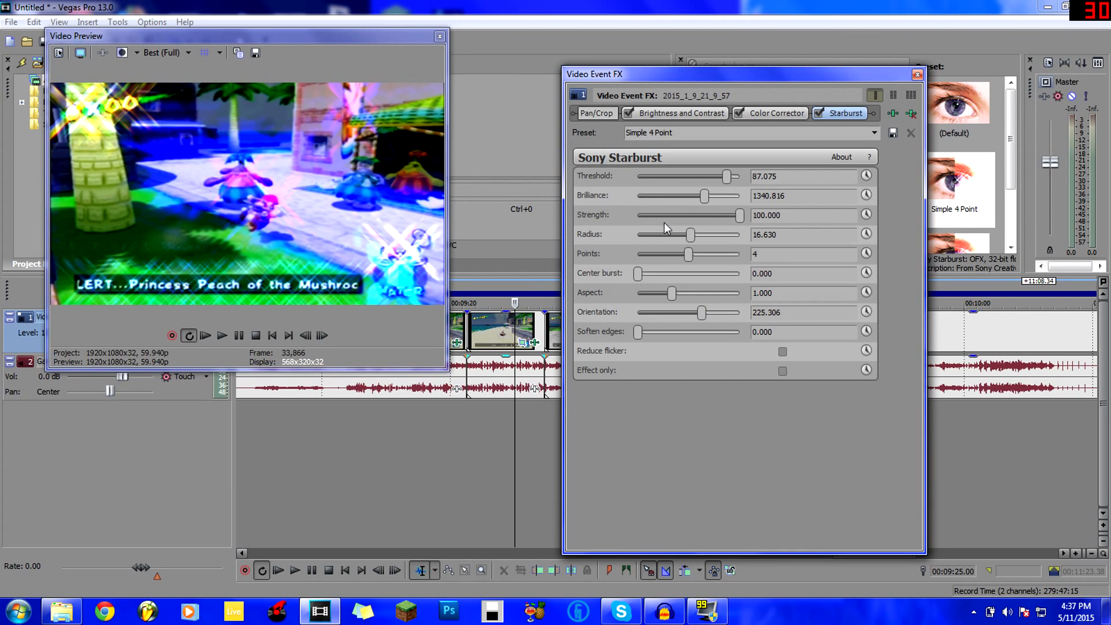
left_click_drag(738, 214, 645, 240)
left_click_drag(708, 196, 745, 202)
left_click_drag(641, 215, 796, 254)
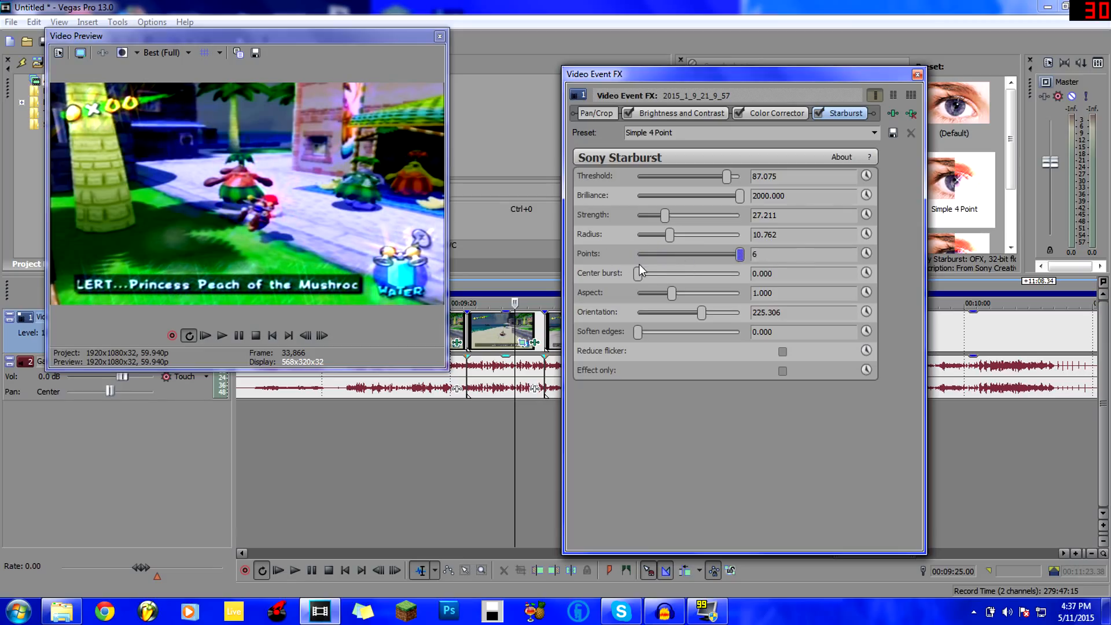
Step: Set the Starburst Aspect to 2.000, Soften edges to 4.082 and Orientation to 0.000
left_click_drag(644, 269, 645, 270)
left_click_drag(672, 294, 759, 292)
mouse_move(640, 332)
left_mouse_down()
mouse_move(785, 328)
mouse_move(635, 333)
left_mouse_up()
left_click_drag(701, 316, 603, 319)
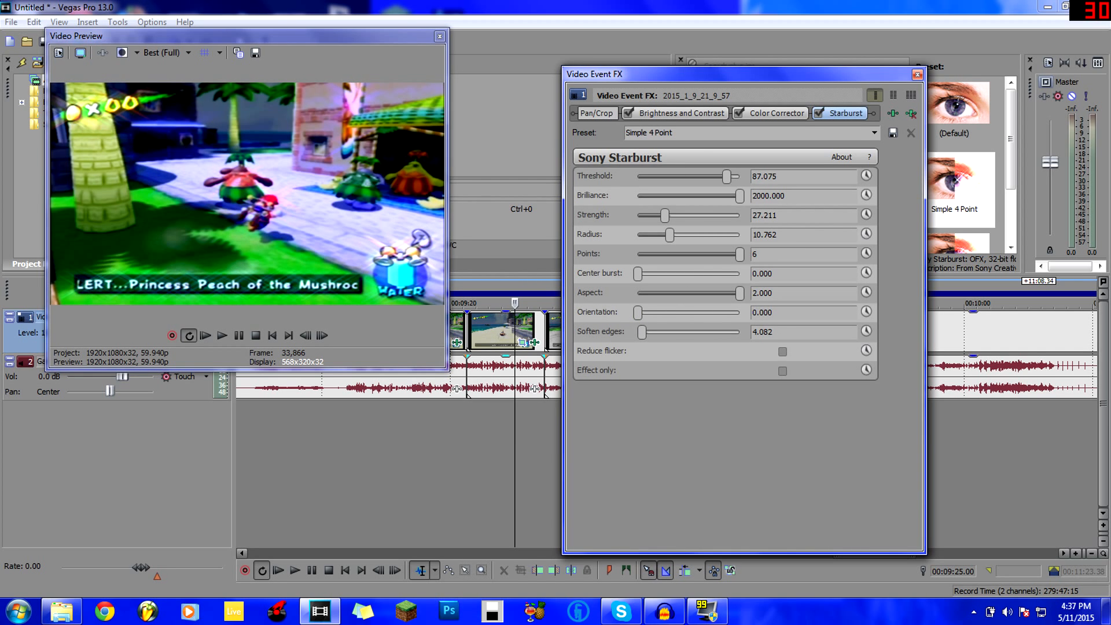
Step: Animate the Starburst Orientation from 0.000 at the section's start to 360.000 at its end, 00:00:06.03
left_click(866, 312)
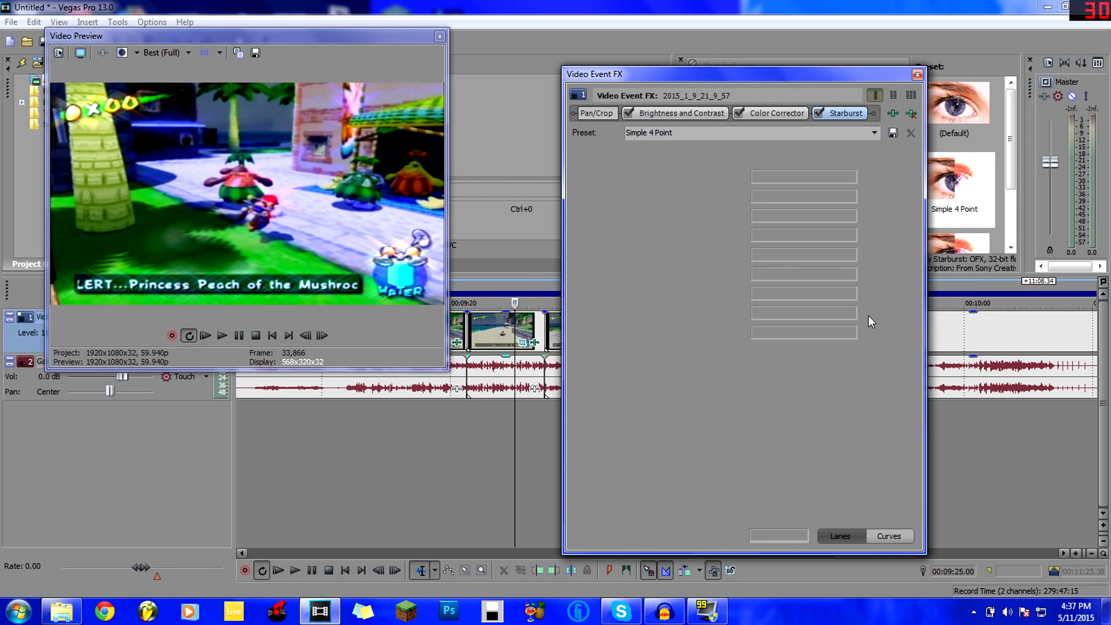
left_click(641, 441)
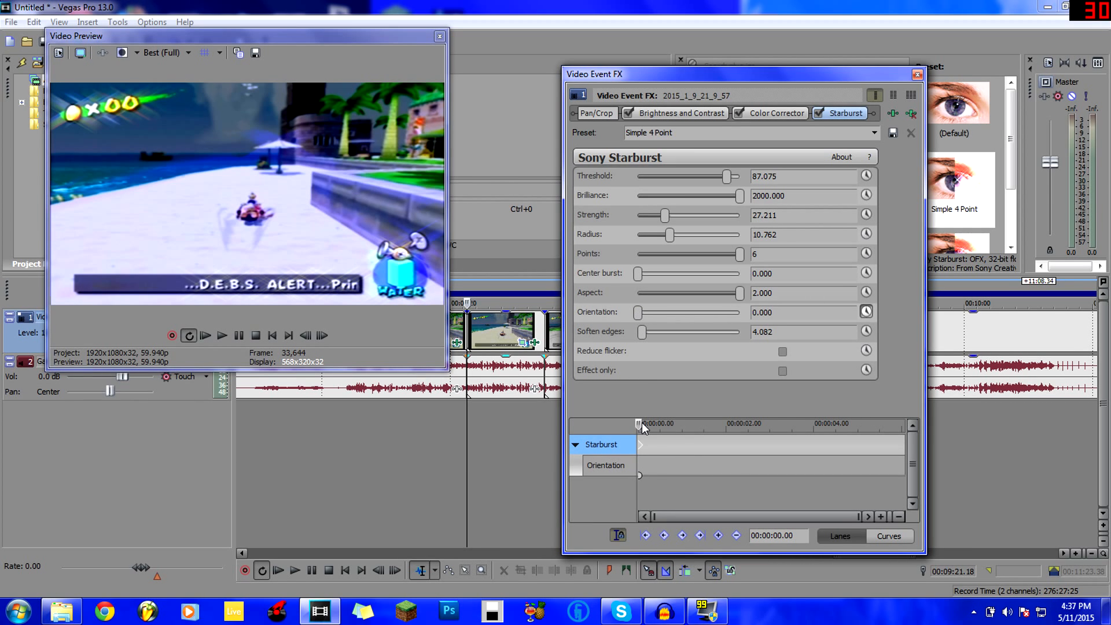
left_click_drag(640, 424, 932, 428)
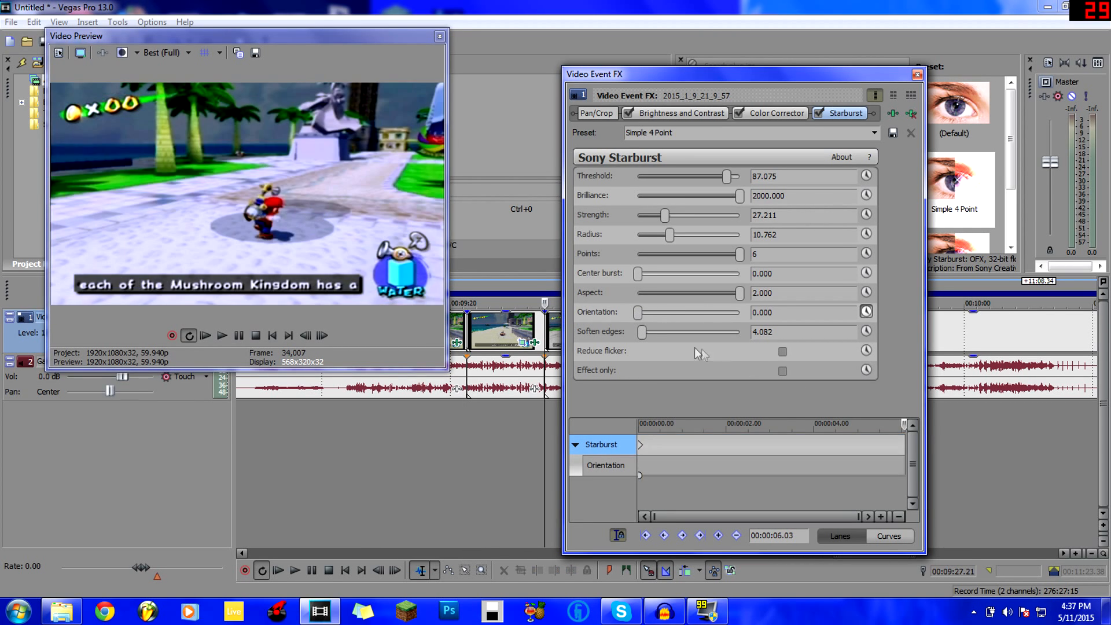
left_click_drag(638, 312, 780, 312)
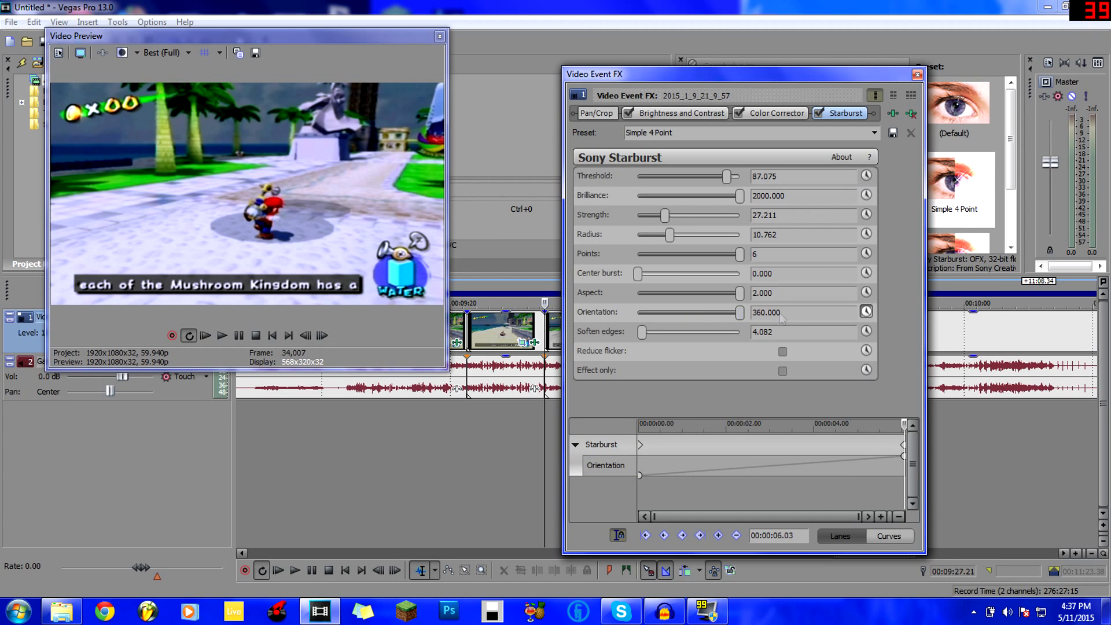
Step: Play the starburst section from its start, close the event effects window and dock the video preview
left_click(467, 432)
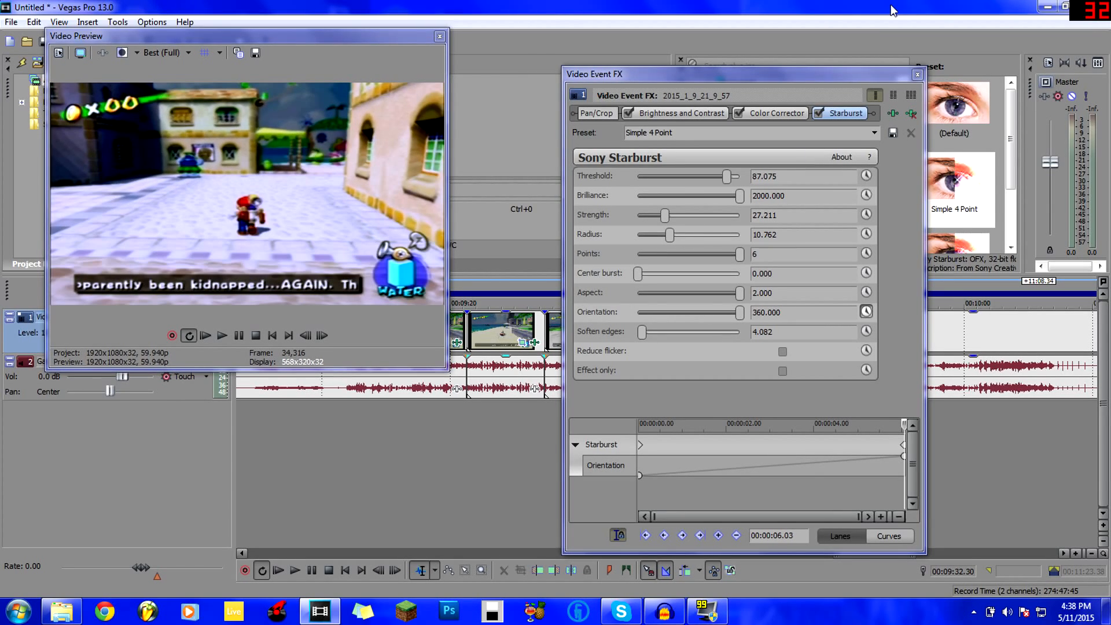
left_click(919, 74)
left_click_drag(367, 35, 547, 91)
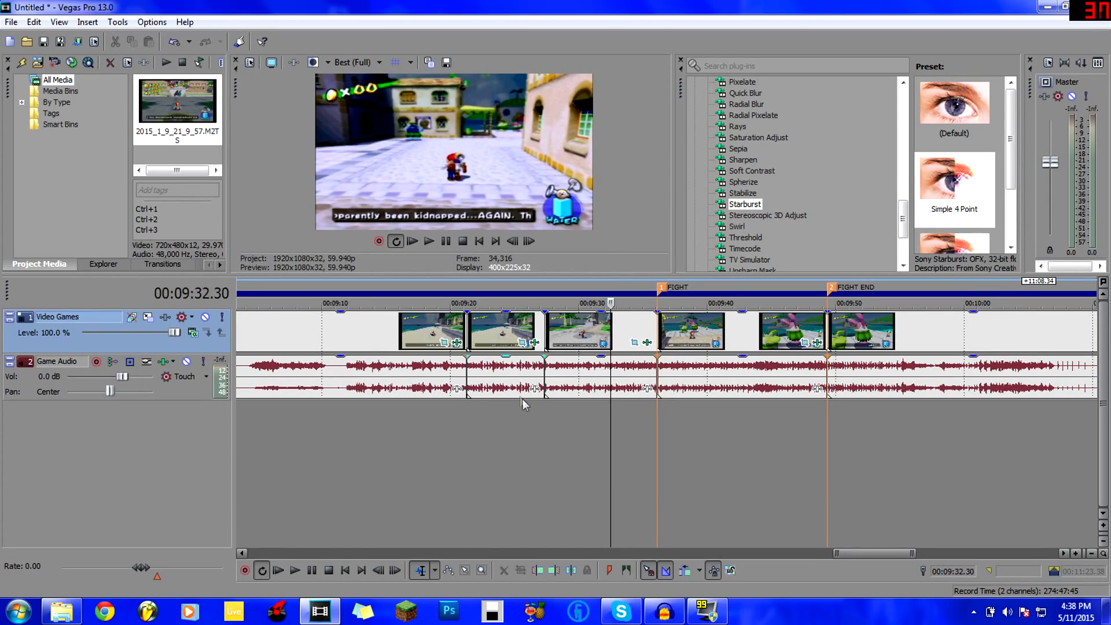
Step: Examine frames across the whole timeline and play the footage just after the FIGHT END marker
left_click(391, 460)
scroll(401, 471, "down", 10)
left_click(404, 471)
left_click(579, 443)
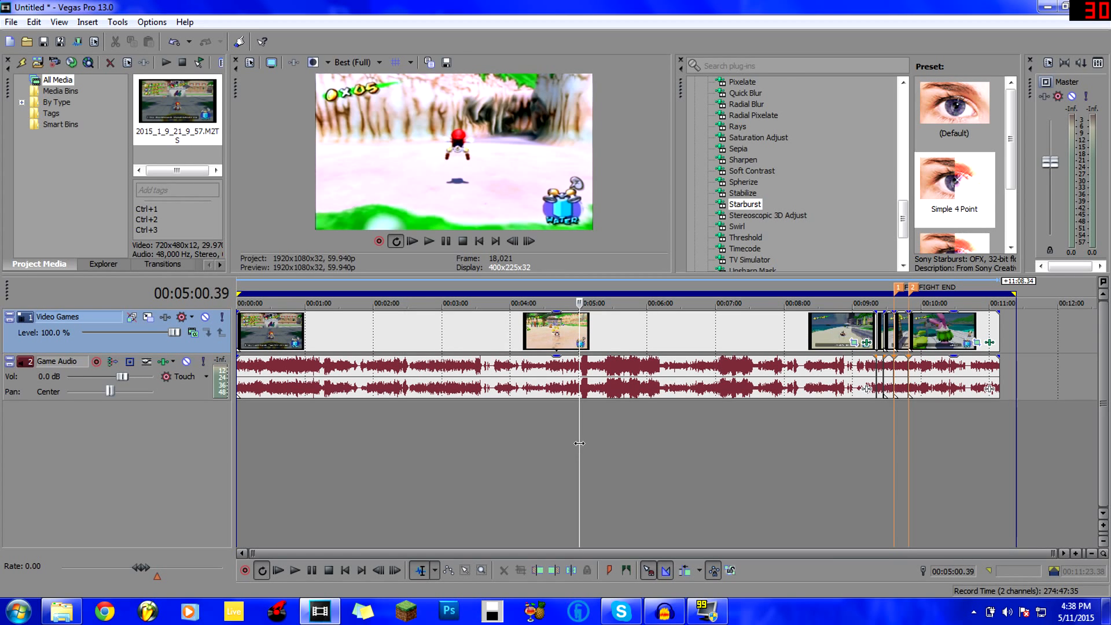
left_click(662, 440)
left_click(826, 423)
left_click(651, 414)
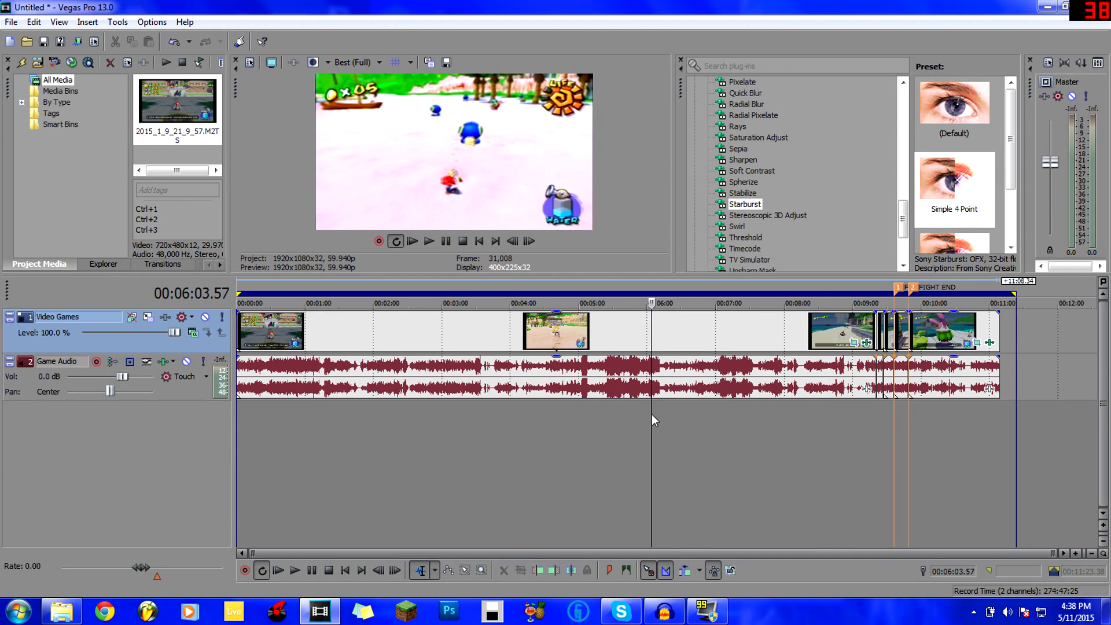
left_click(904, 433)
key("Right")
key("Right")
key("Right")
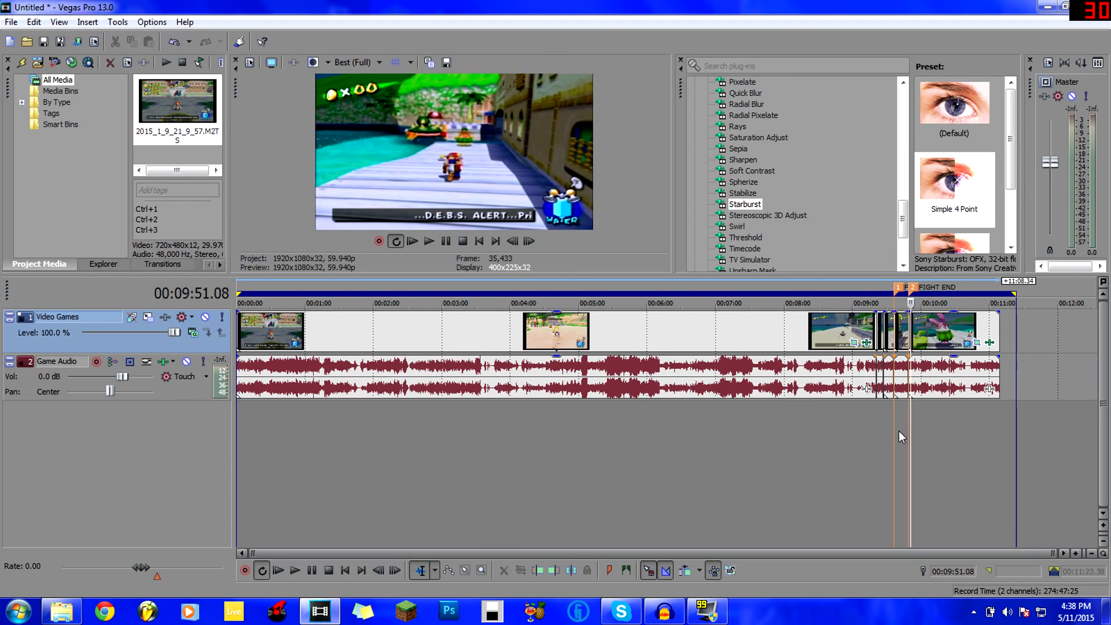
key("space")
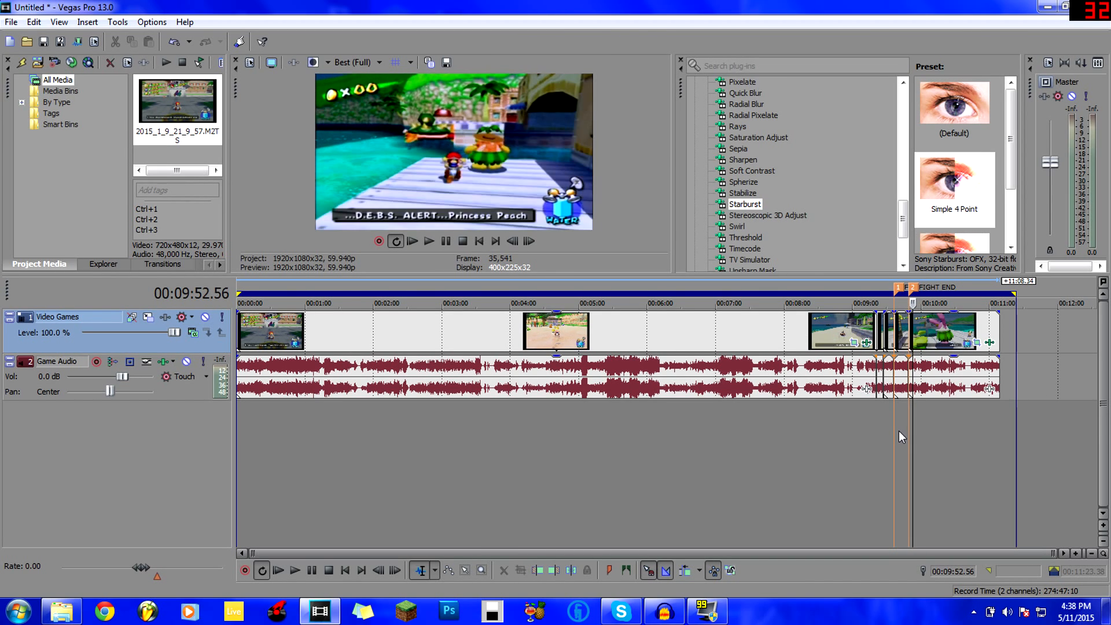
key("Right")
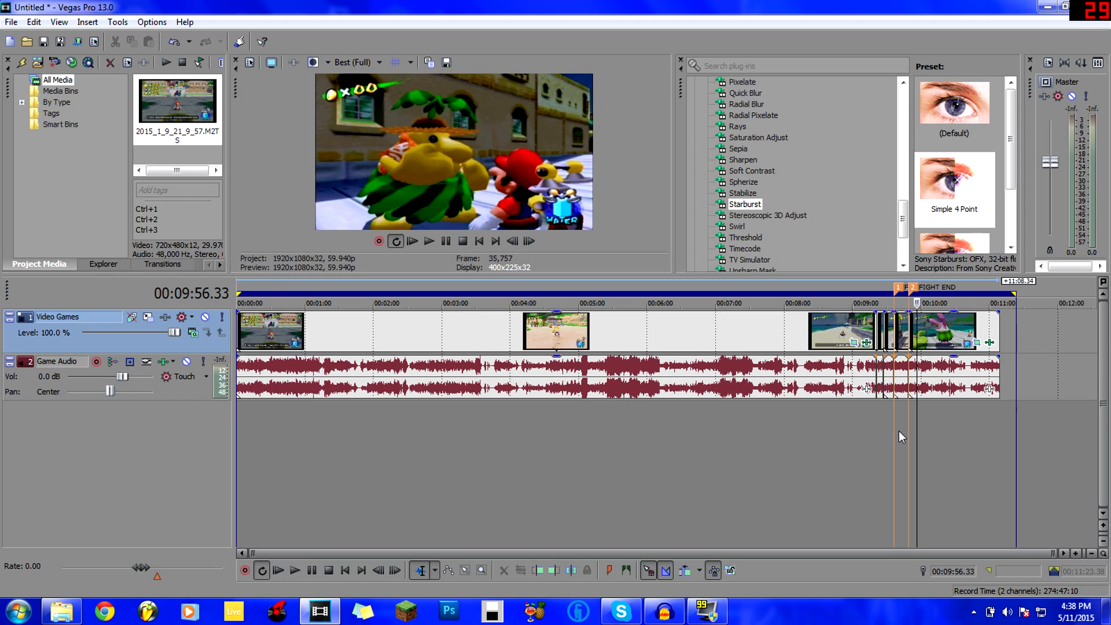
Step: Step back through the fight and starburst sections to 00:09:09.06 to review the effects
key("Left")
key("Left")
key("Left")
key("Left")
key("Left")
key("Left")
key("Left")
key("Left")
key("Left")
key("Left")
key("Left")
key("Left")
key("Left")
key("Left")
key("Left")
key("Left")
key("Left")
key("Left")
key("Left")
key("Left")
key("Left")
key("Left")
key("Left")
key("Left")
key("Left")
key("Left")
key("Left")
key("Left")
key("Left")
key("Left")
key("Left")
key("Left")
key("Left")
key("Left")
key("Left")
key("Left")
key("Left")
key("Left")
key("Left")
key("Left")
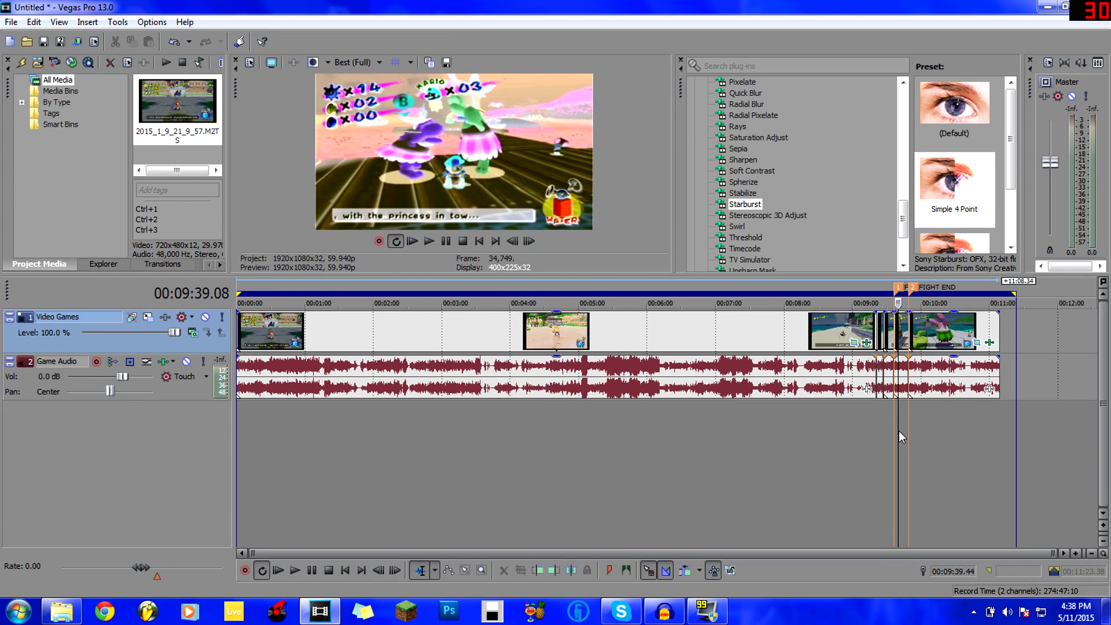
key("Left")
key("Left")
key("Left")
key("Left")
key("Left")
key("Left")
key("Left")
key("Left")
key("Left")
key("Left")
key("Left")
key("Left")
key("Left")
key("Left")
key("Left")
key("Left")
key("Left")
key("Left")
key("Left")
key("Left")
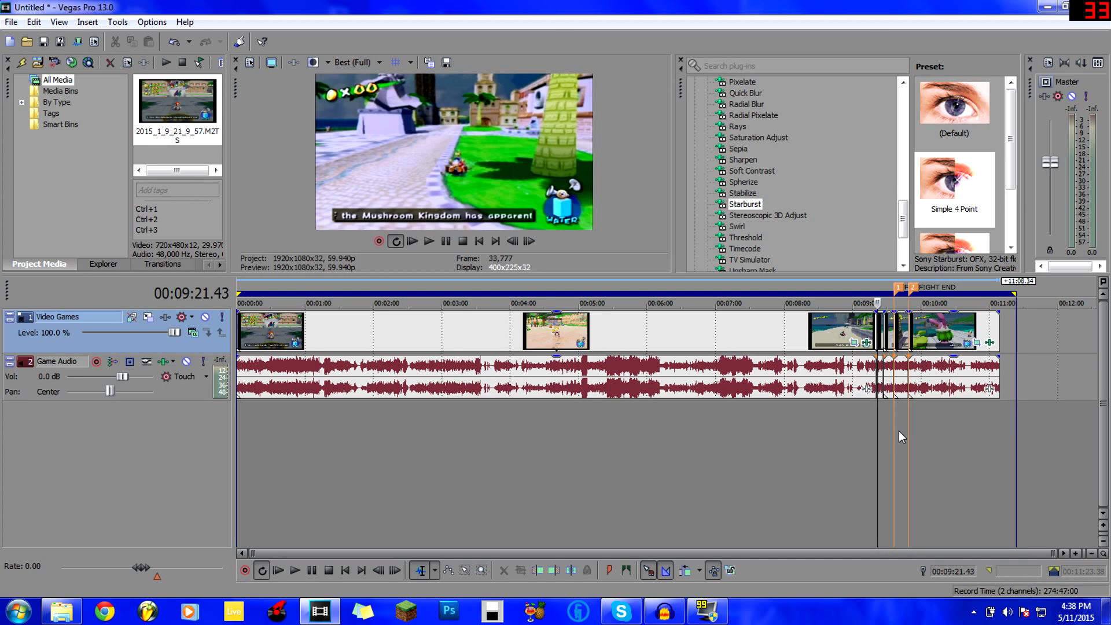
key("Left")
key("Left")
key("Left")
key("Left")
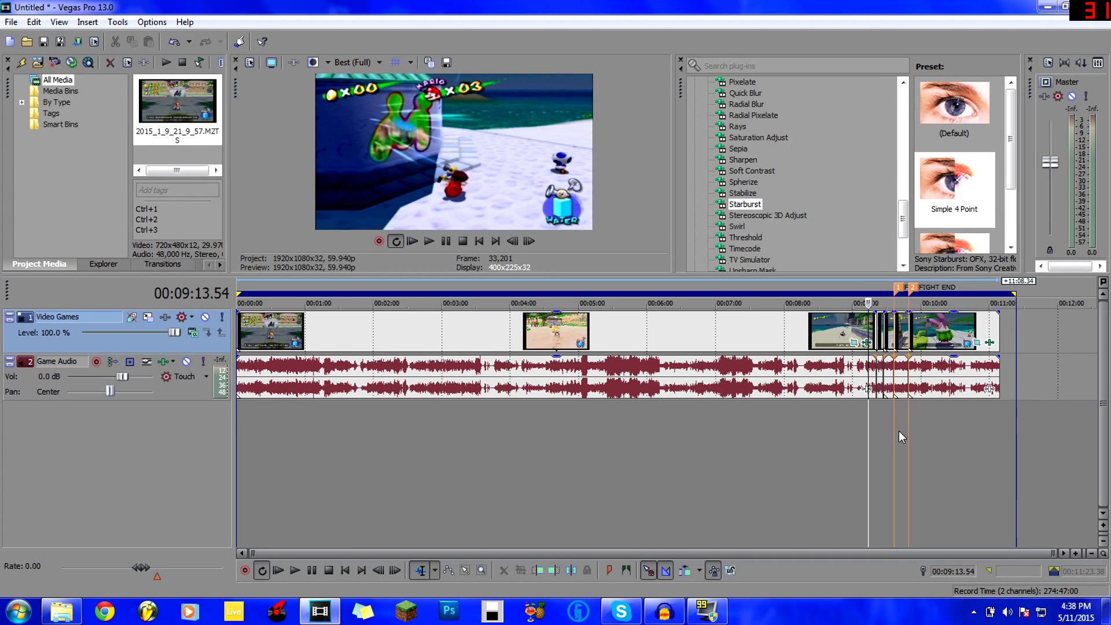
key("Left")
key("Left")
key("Left")
key("Left")
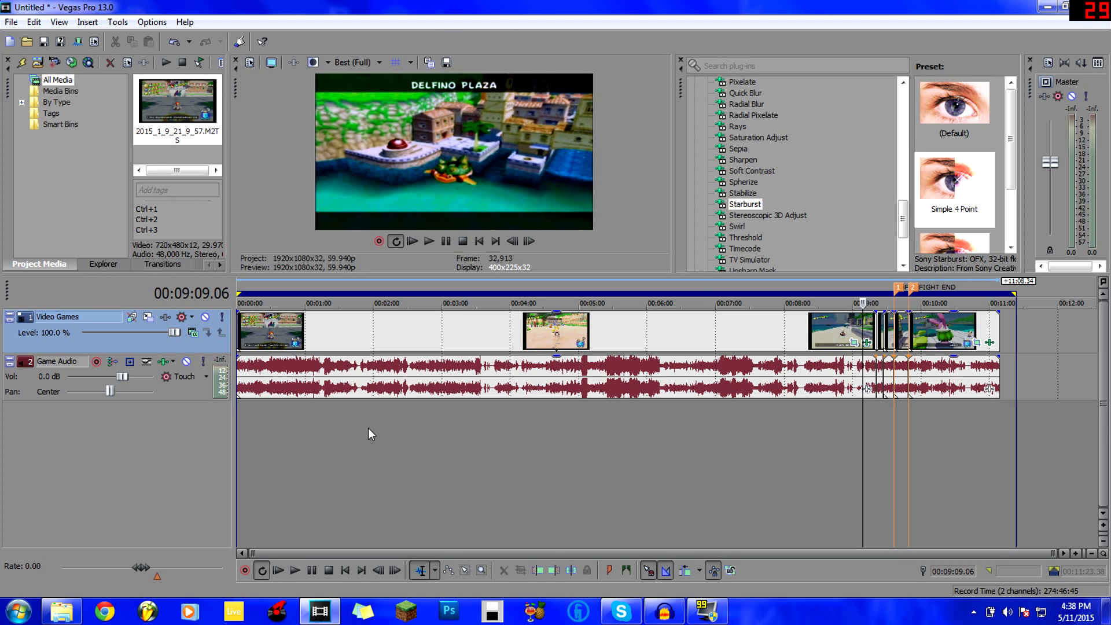
Step: Insert a new video track and paste a copy of the long first gameplay clip onto it, aligned with the project start
right_click(54, 453)
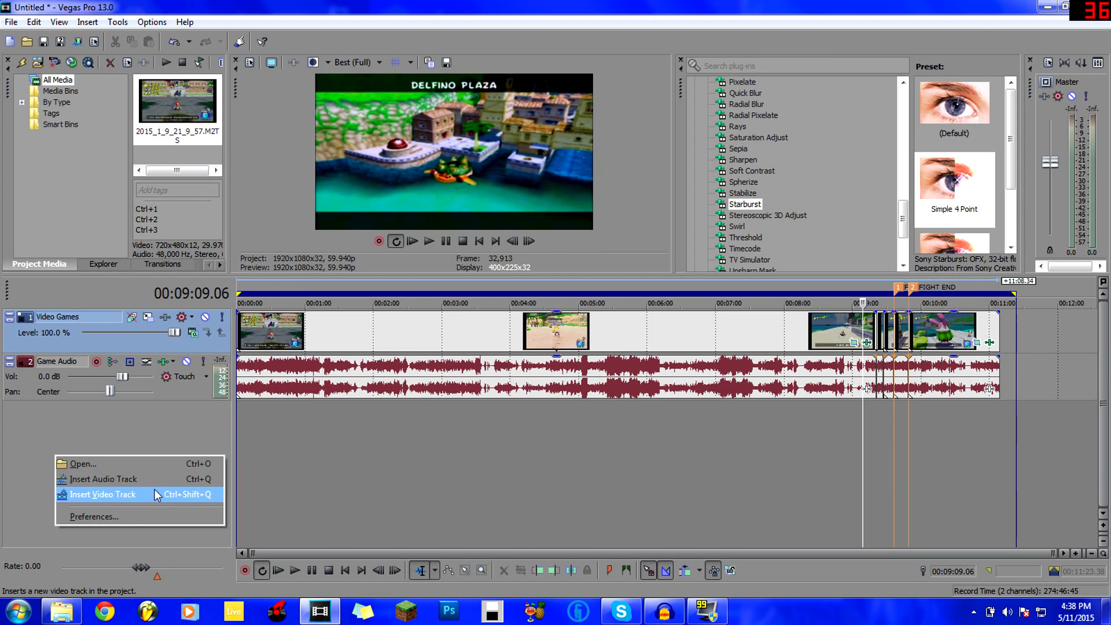
left_click(155, 490)
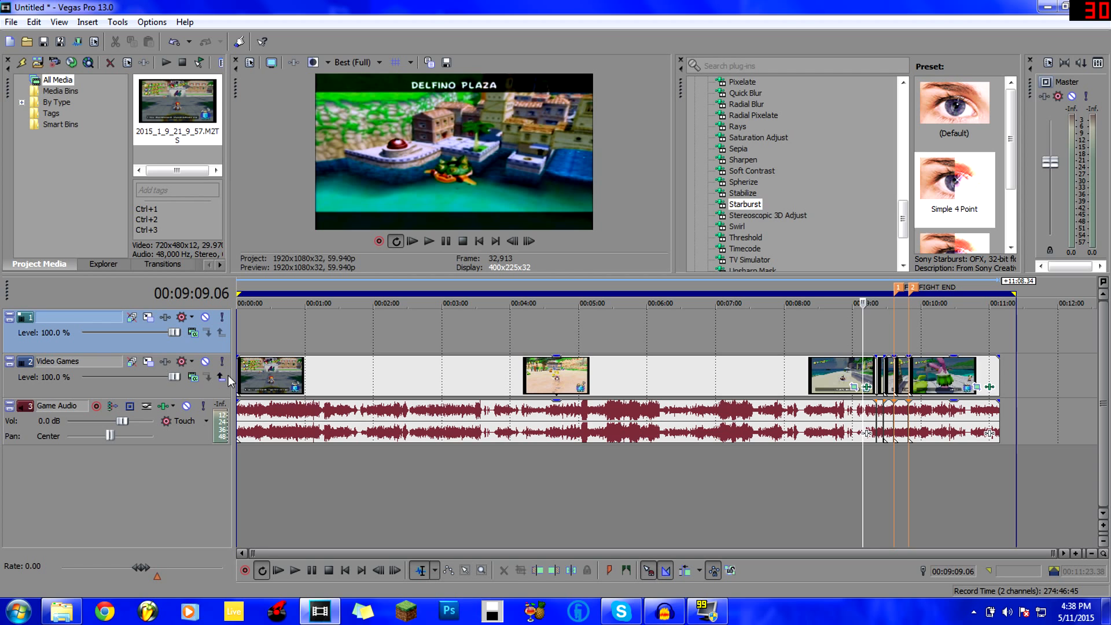
left_click(306, 376)
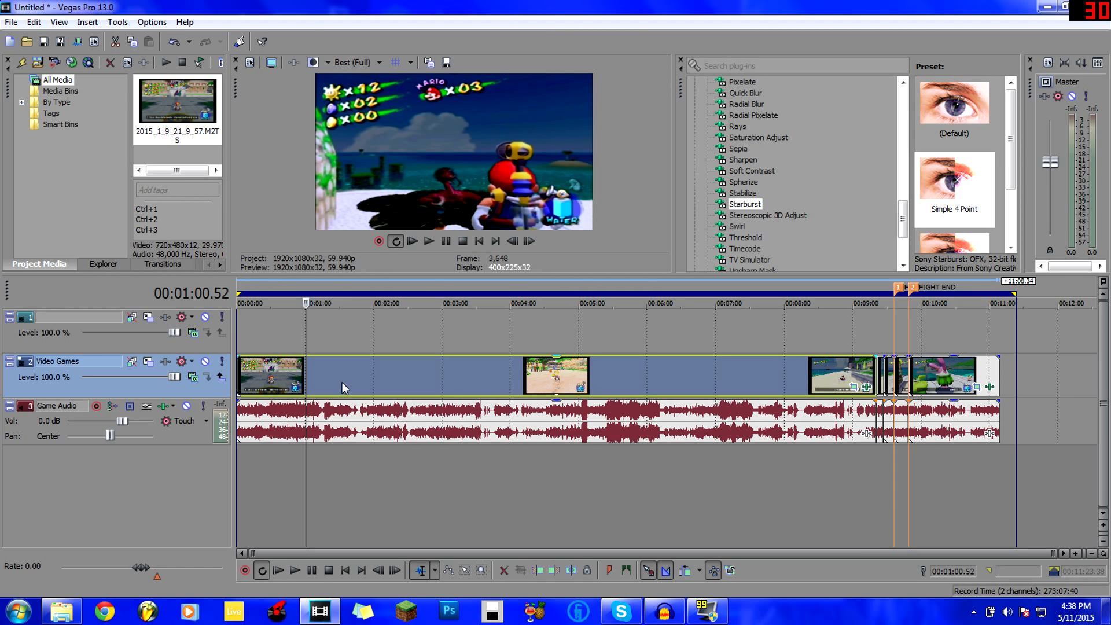
left_click(322, 324)
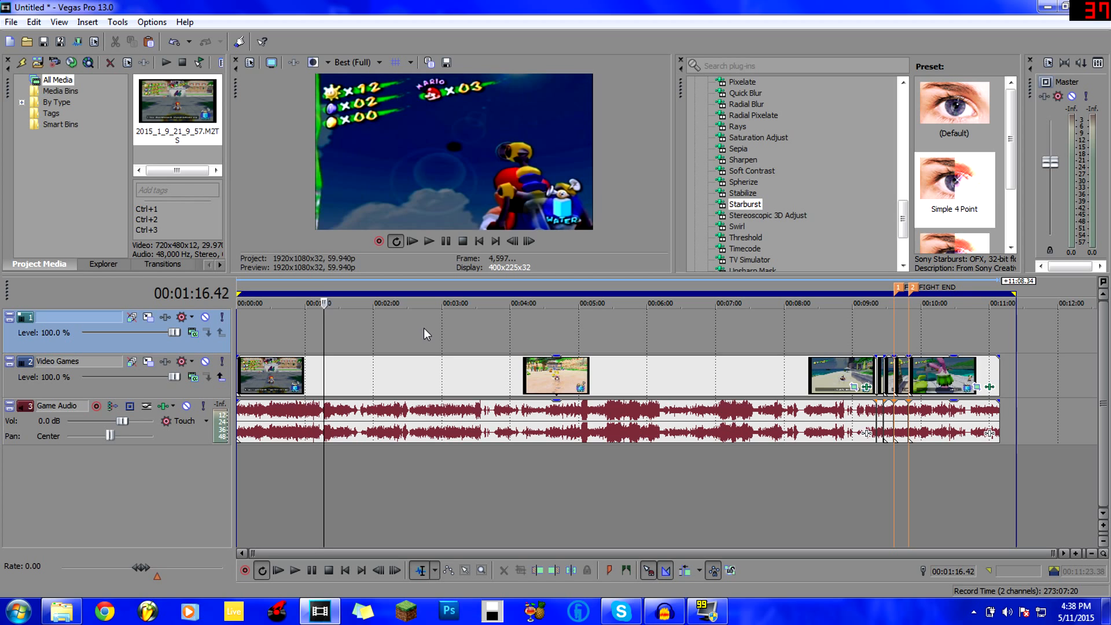
key("ctrl+v")
left_click_drag(419, 326, 315, 328)
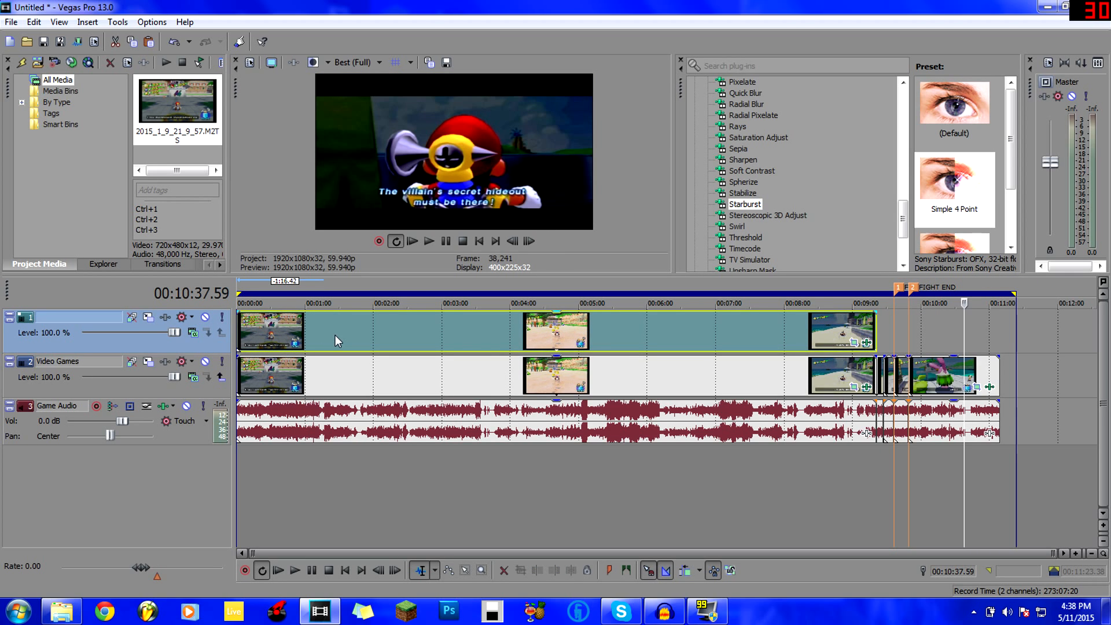
left_click(335, 335)
left_click(474, 325)
left_click(548, 331)
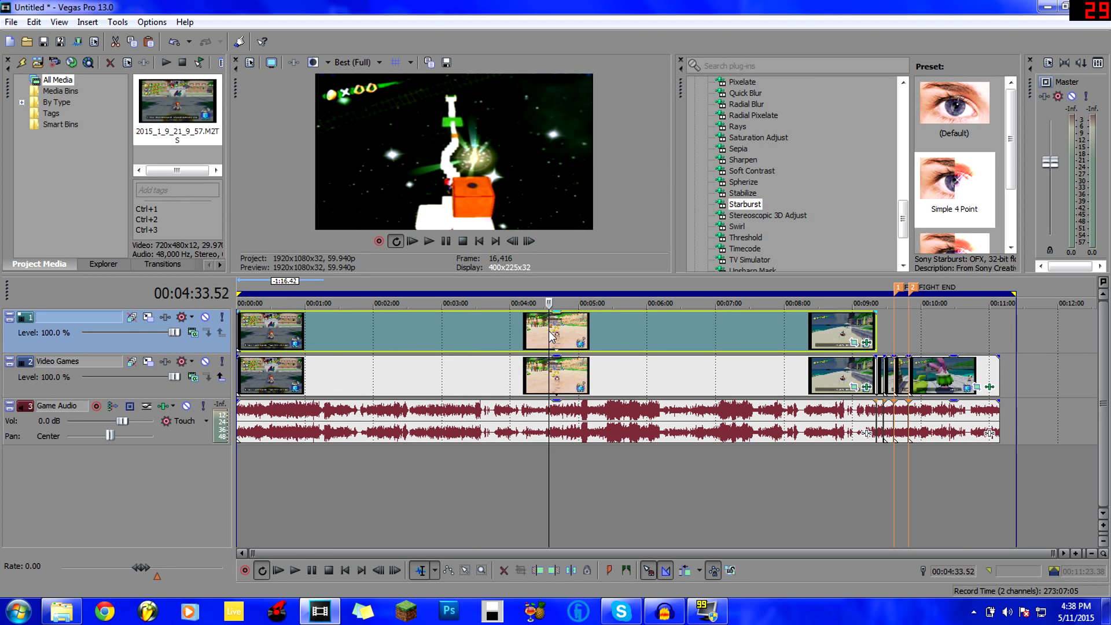
left_click(474, 333)
left_click(530, 342)
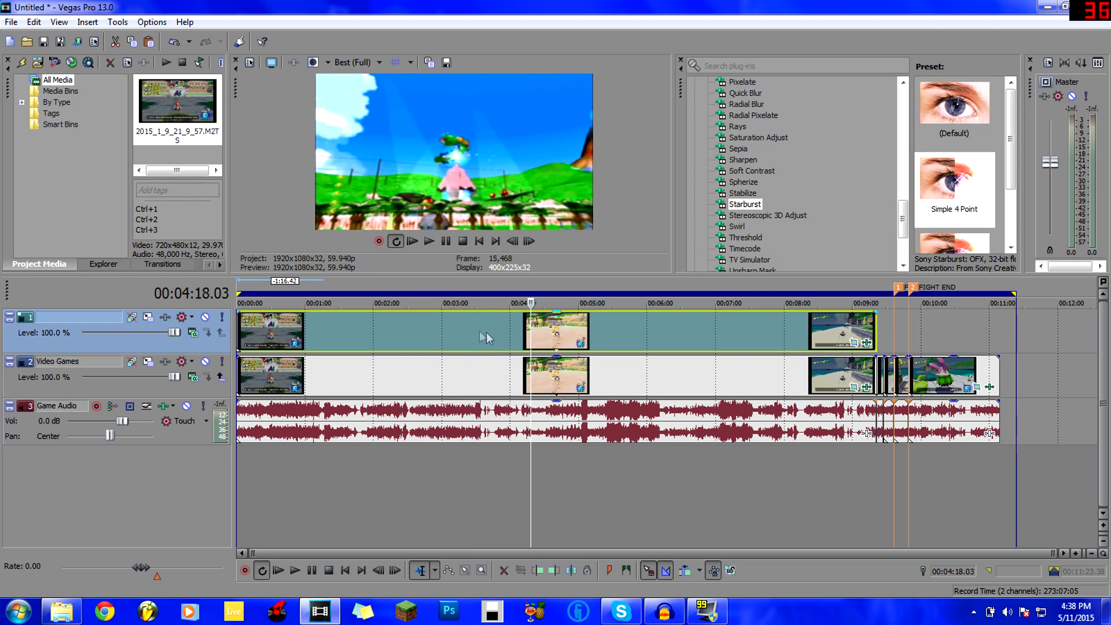
left_click(464, 329)
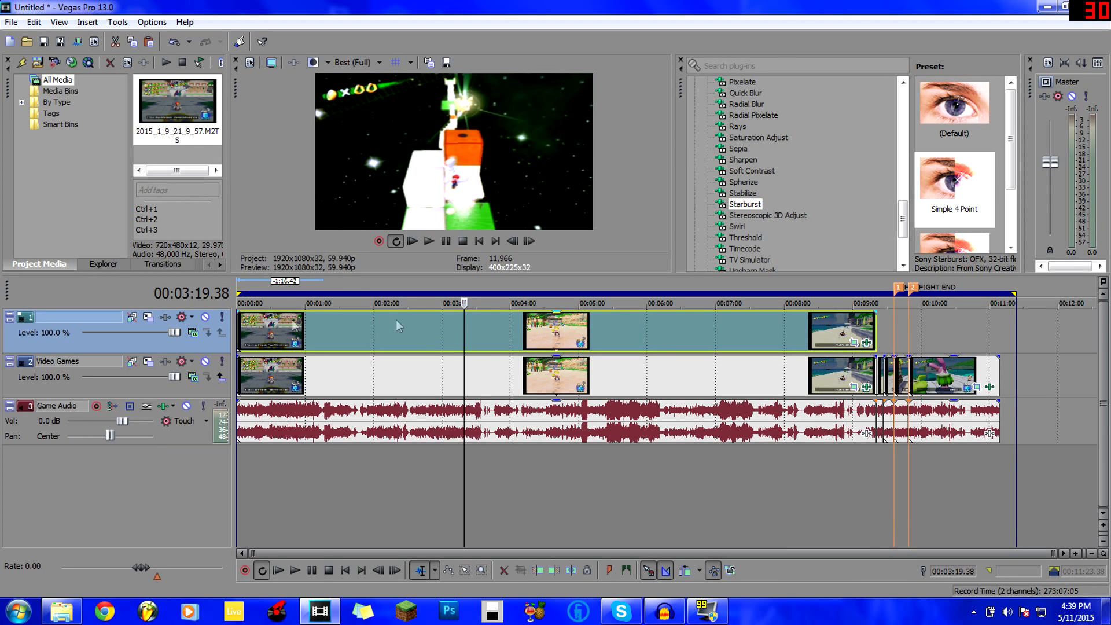
Step: Open Pan/Crop for the copied clip, go to its first position keyframe and set Stretch to fill frame to No
left_click(854, 343)
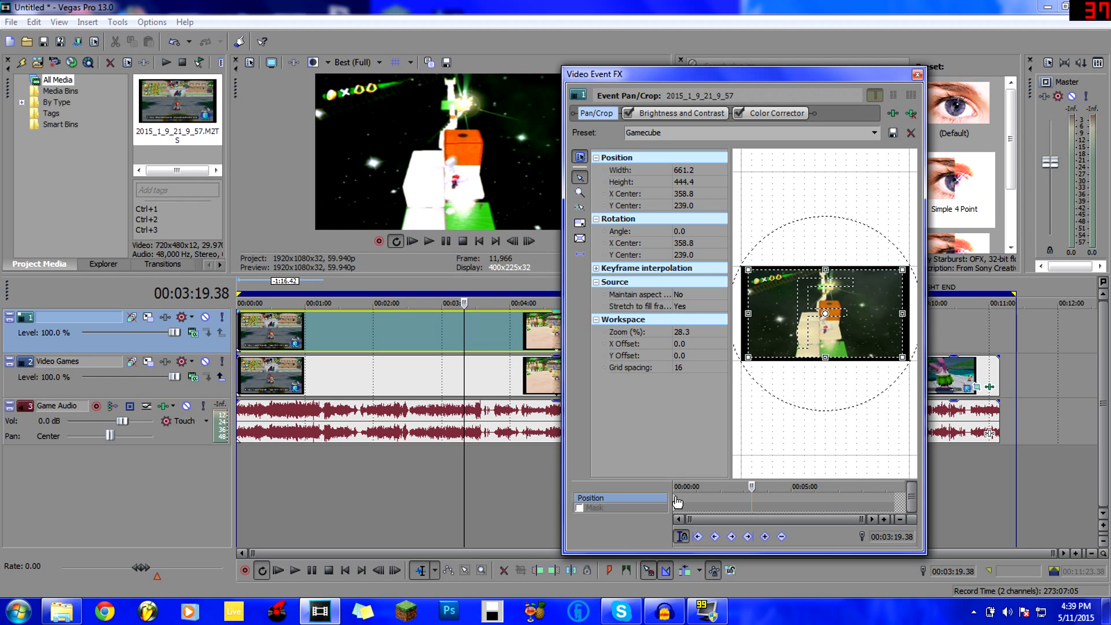
left_click(677, 501)
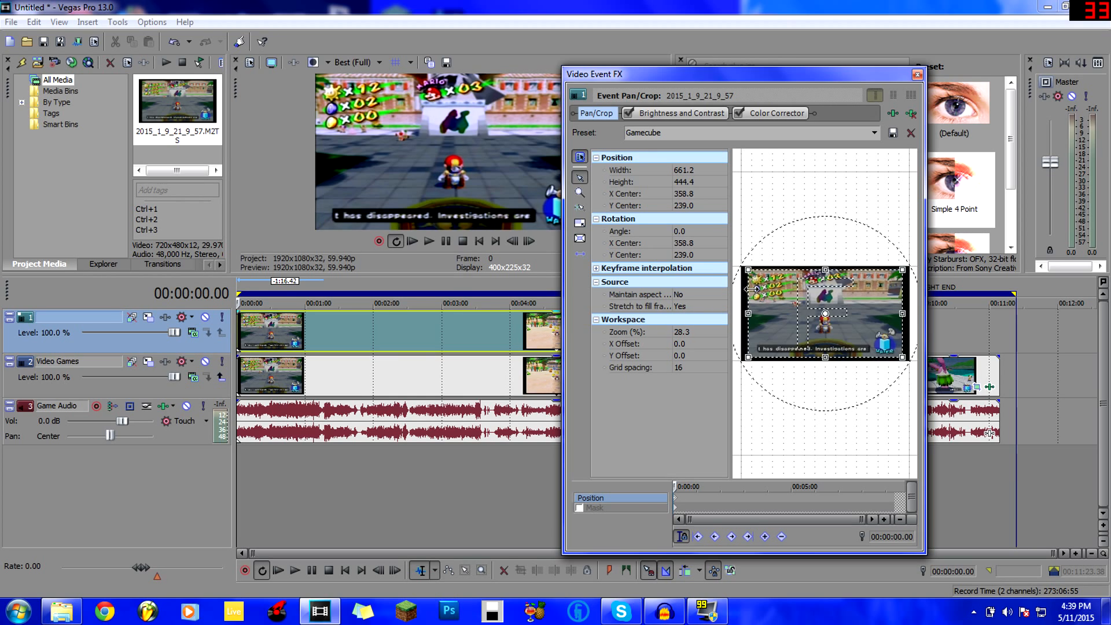
left_click(681, 308)
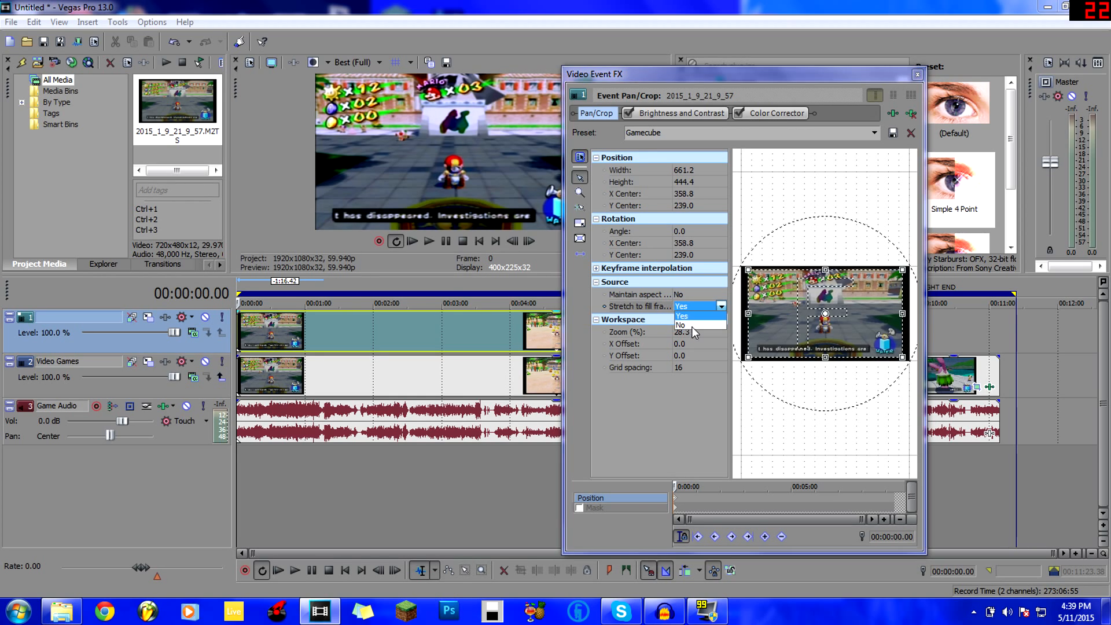
left_click(692, 327)
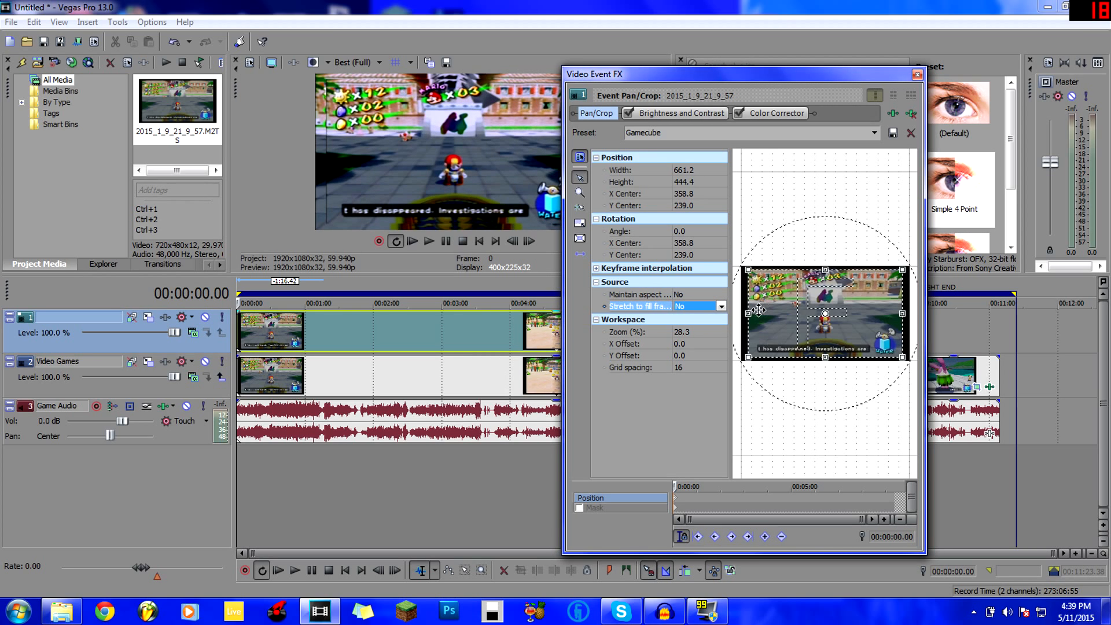
Step: Enlarge the copied clip's crop frame to about 1,920.5 by 1,290.8 and move it to about X Center 465.4, Y Center 662.2
left_click_drag(748, 312, 744, 310)
scroll(766, 316, "down", 3)
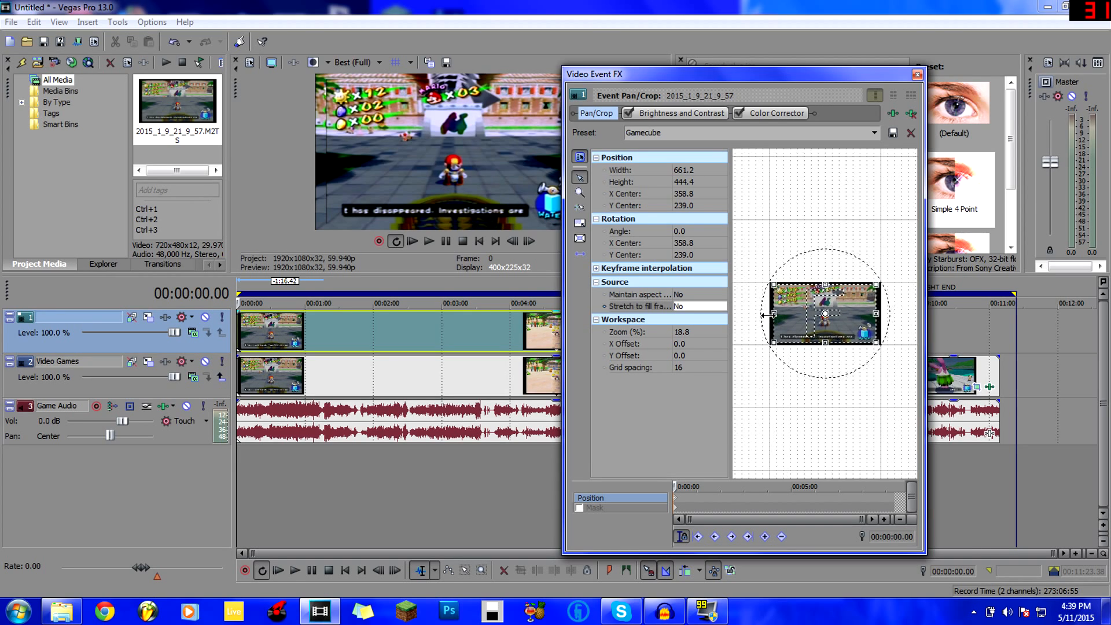
scroll(768, 313, "down", 1)
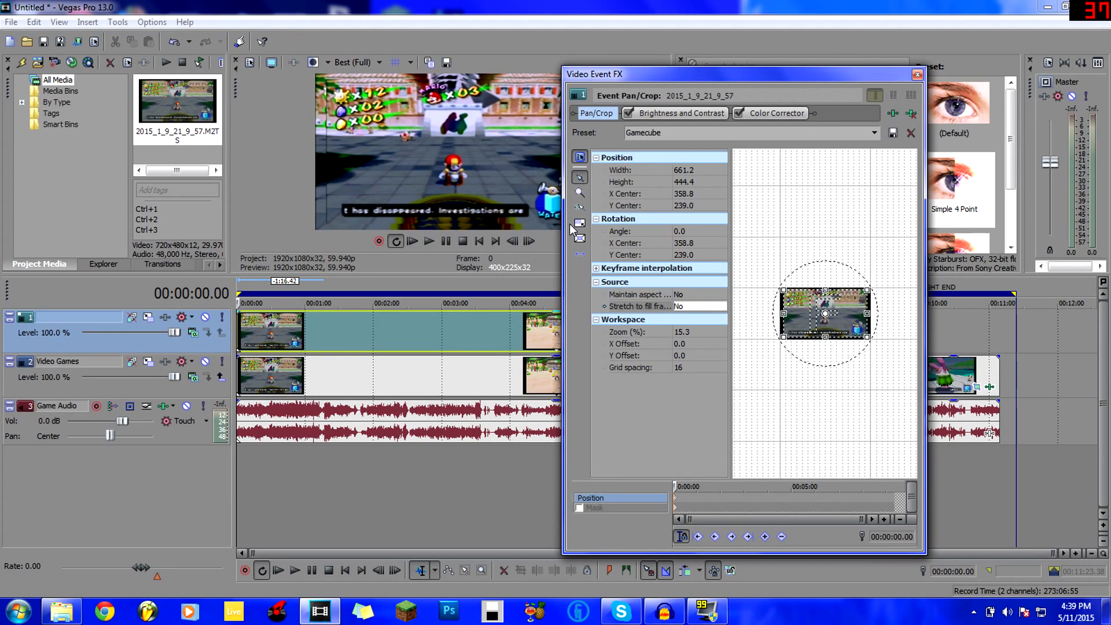
scroll(778, 365, "down", 2)
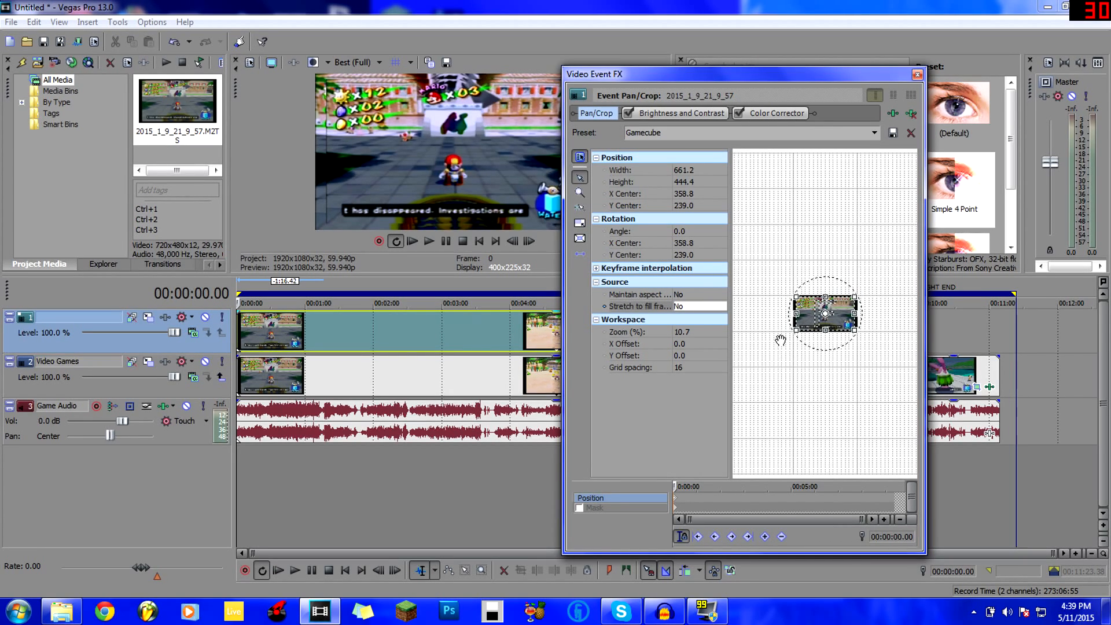
scroll(784, 334, "down", 1)
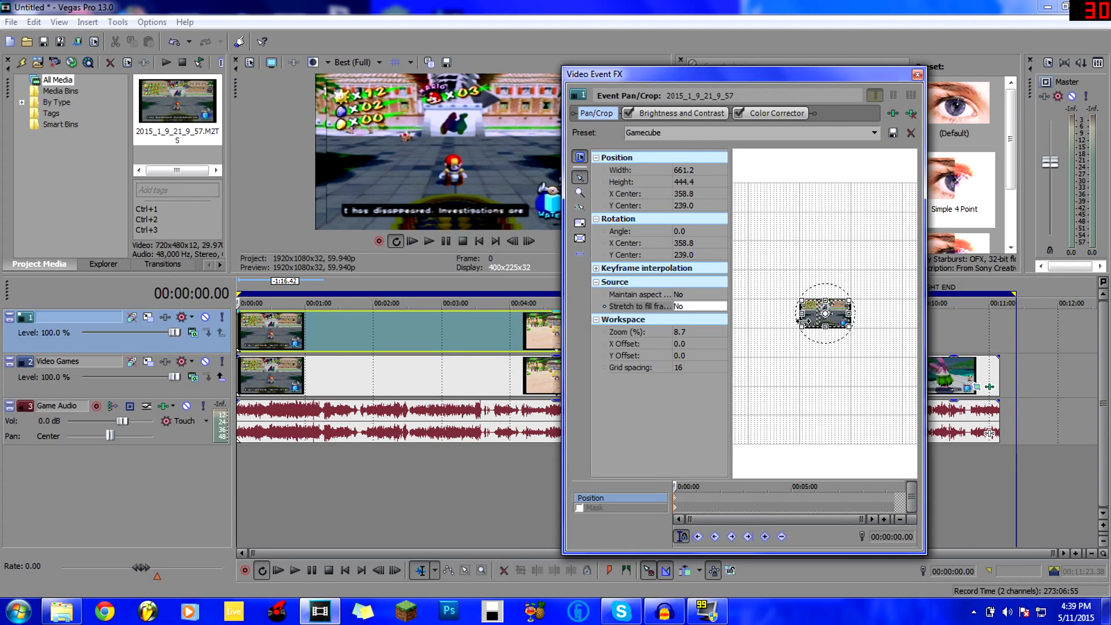
left_click_drag(804, 326, 730, 383)
left_click_drag(772, 349, 811, 306)
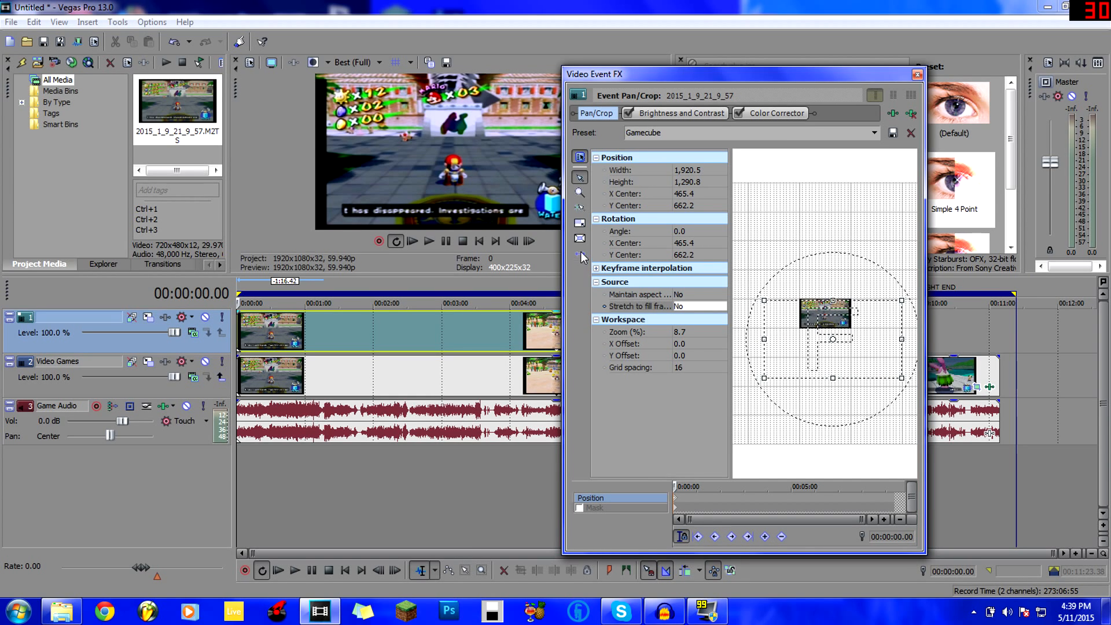
Step: Set Stretch to fill frame to Yes and move the copied clip's crop frame to about X Center 794.7, Y Center 570.3
left_click_drag(805, 335, 726, 332)
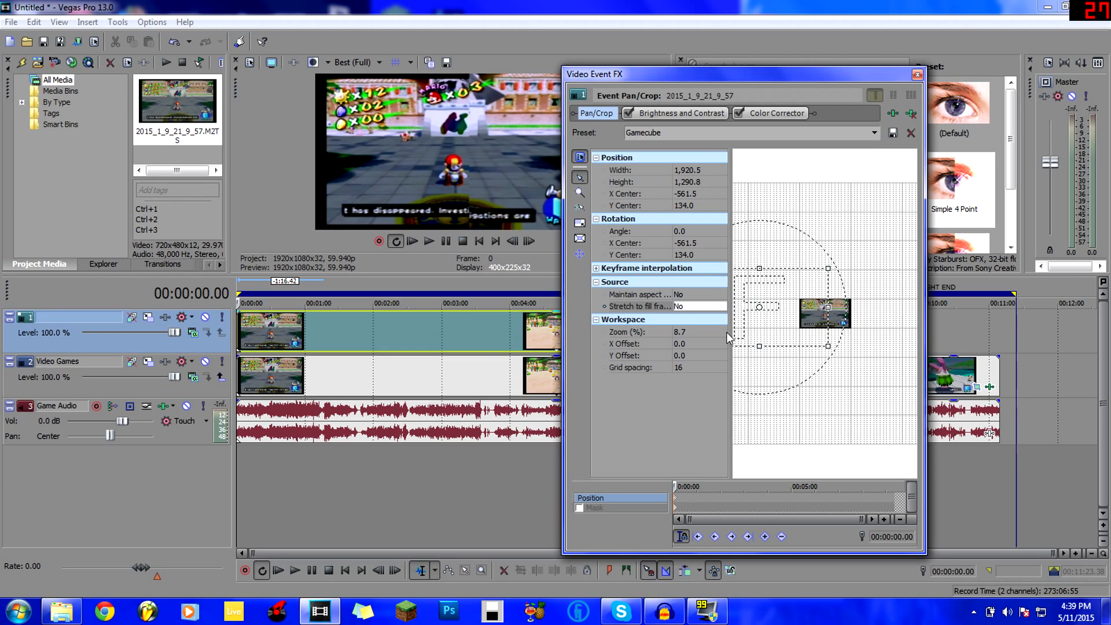
left_click(678, 307)
left_click(694, 317)
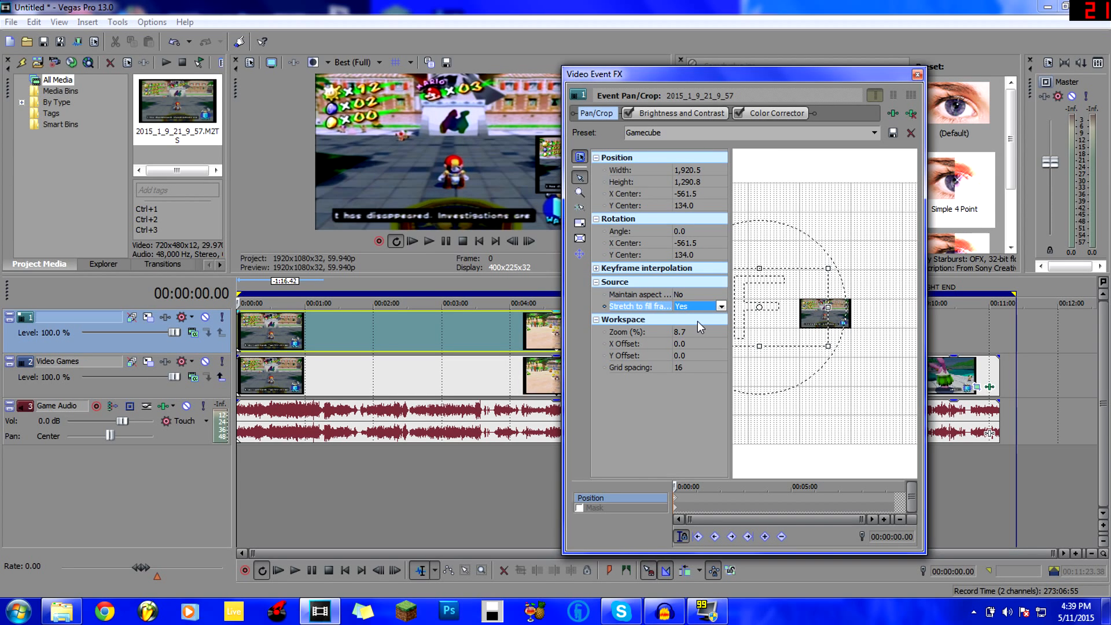
left_click_drag(759, 330, 856, 363)
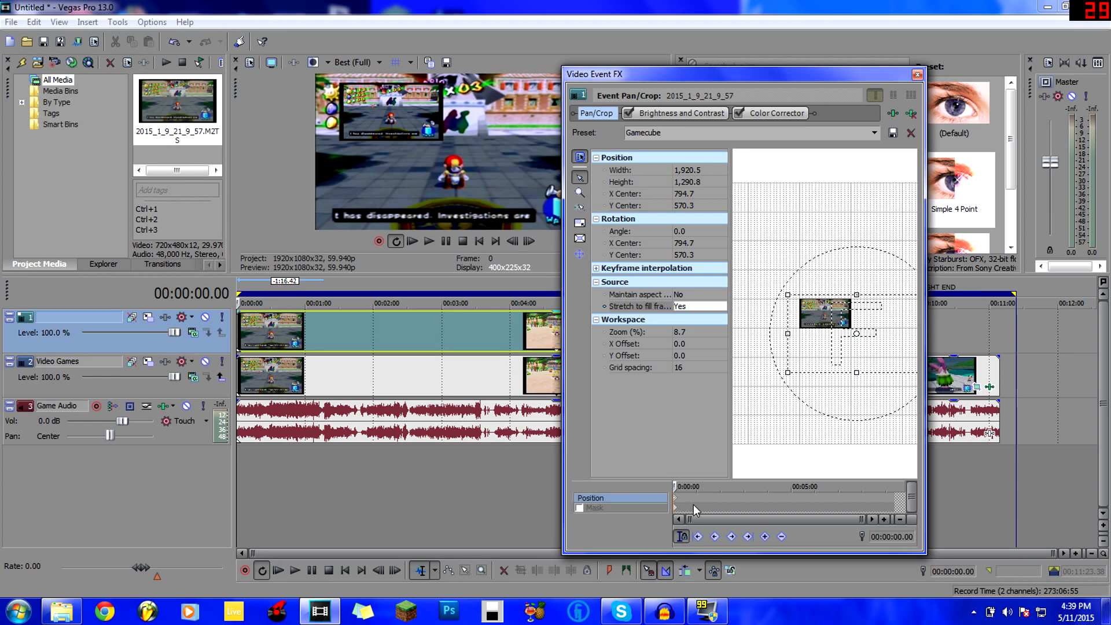
Step: Float the video preview beside Pan/Crop and move the copied clip's crop frame to about X Center 349.1, Y Center 294.8
left_click_drag(821, 314, 796, 290)
double_click(238, 78)
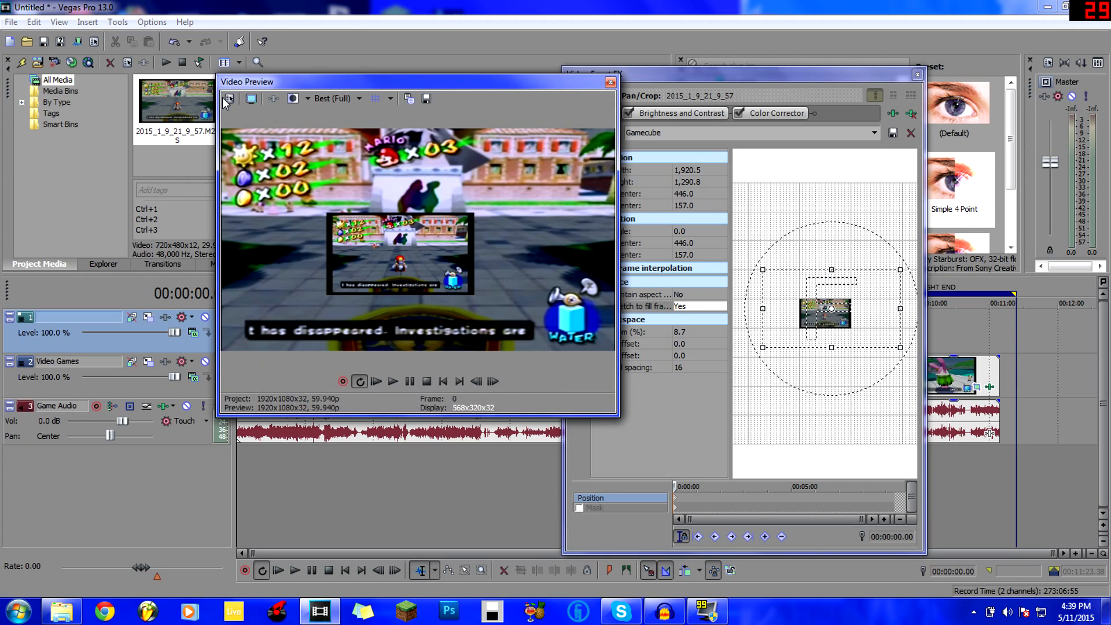
left_click_drag(300, 90, 134, 148)
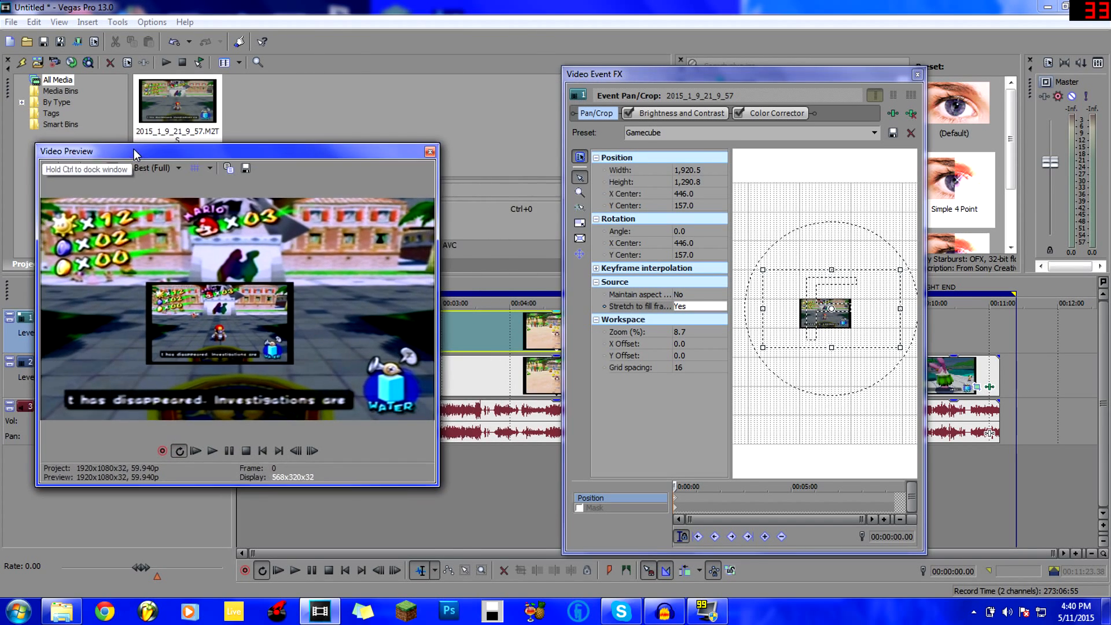
left_click_drag(808, 313, 802, 322)
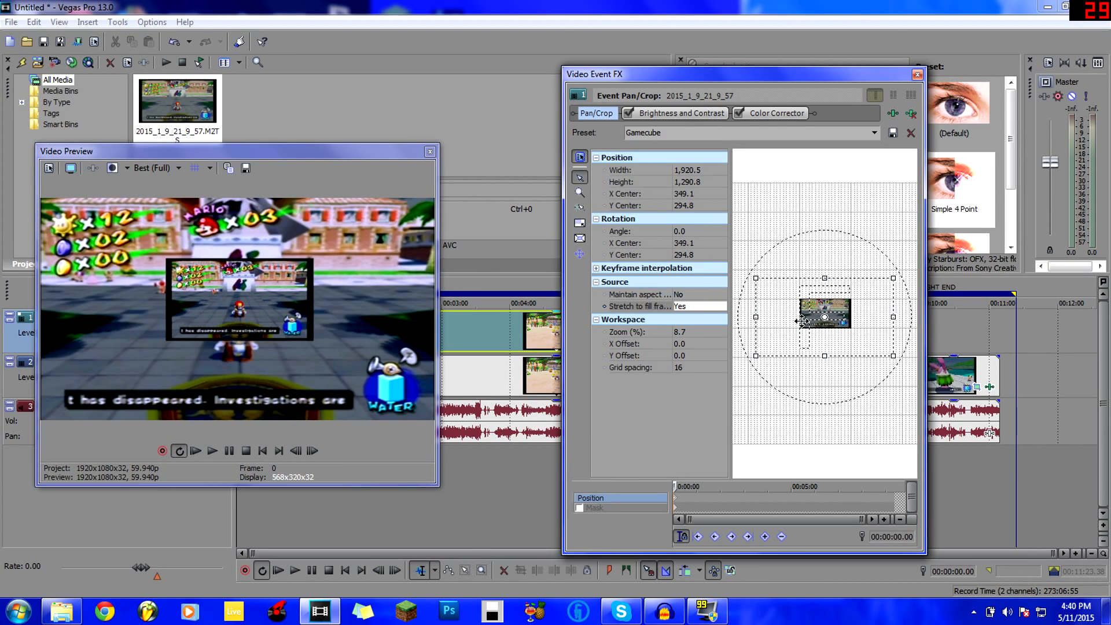
scroll(751, 287, "up", 8)
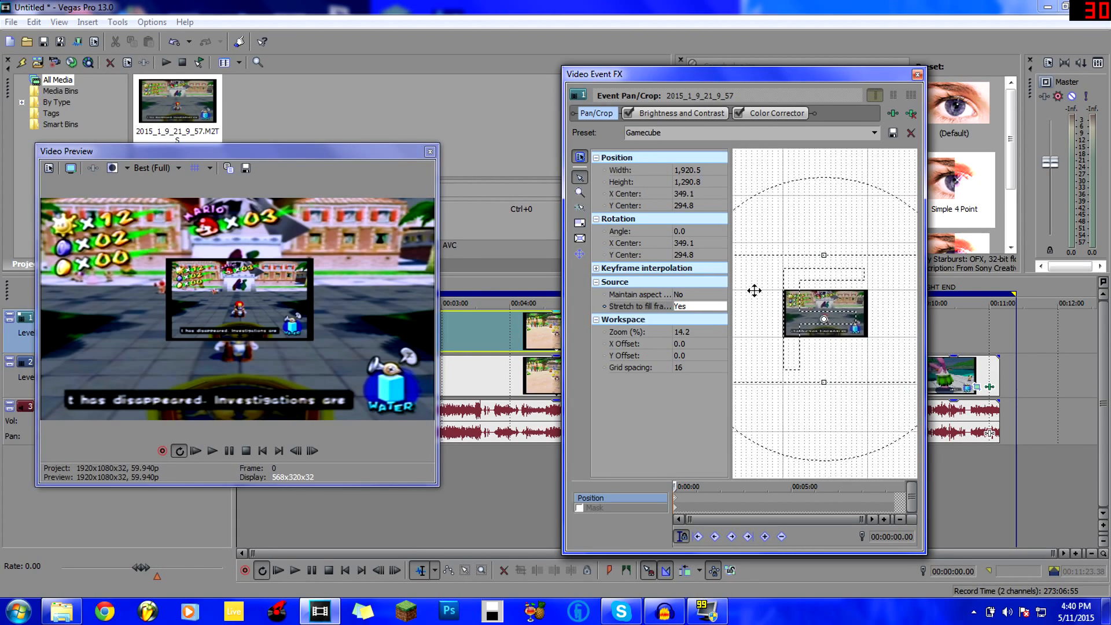
scroll(803, 322, "down", 1)
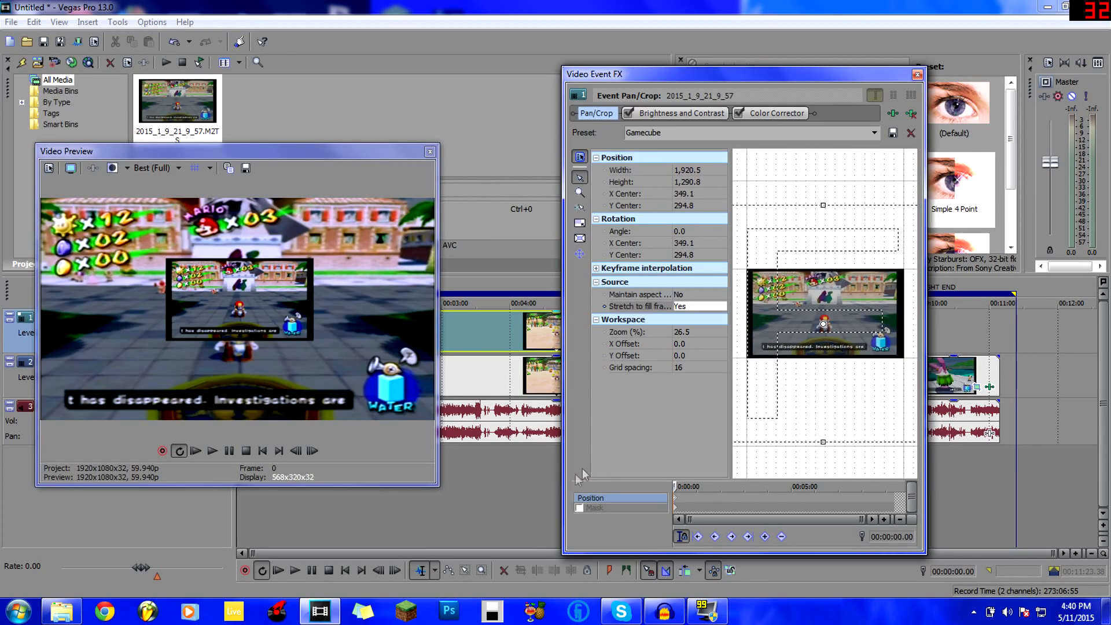
Step: Enable the copied clip's mask and draw a closed rectangular mask around the game picture, excluding the black borders
left_click(580, 508)
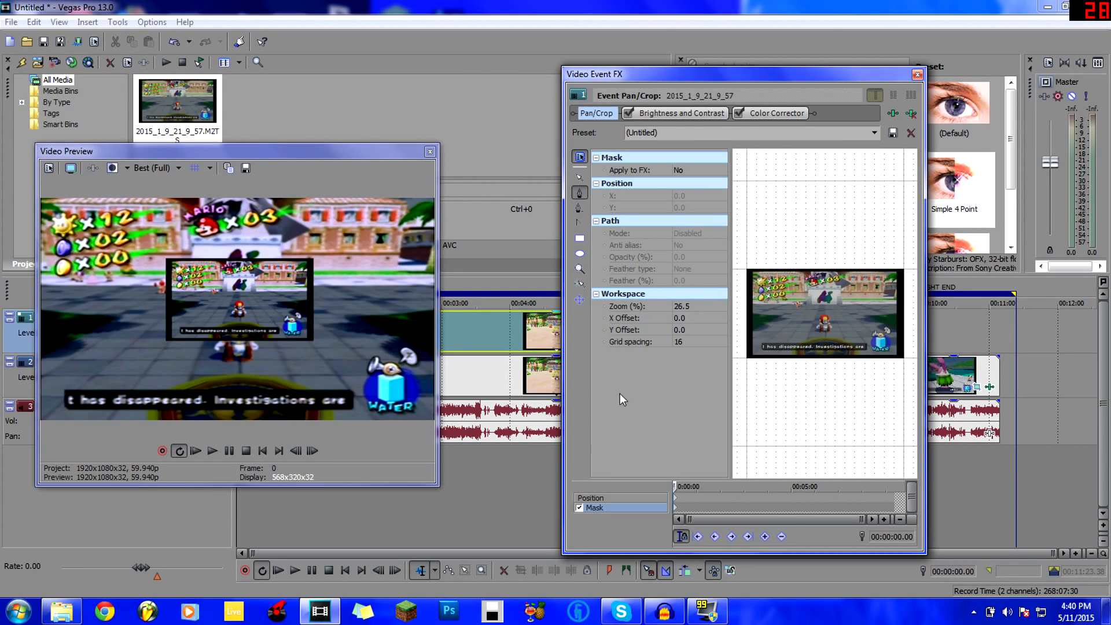
left_click_drag(874, 74, 441, 25)
left_click_drag(491, 484, 1052, 483)
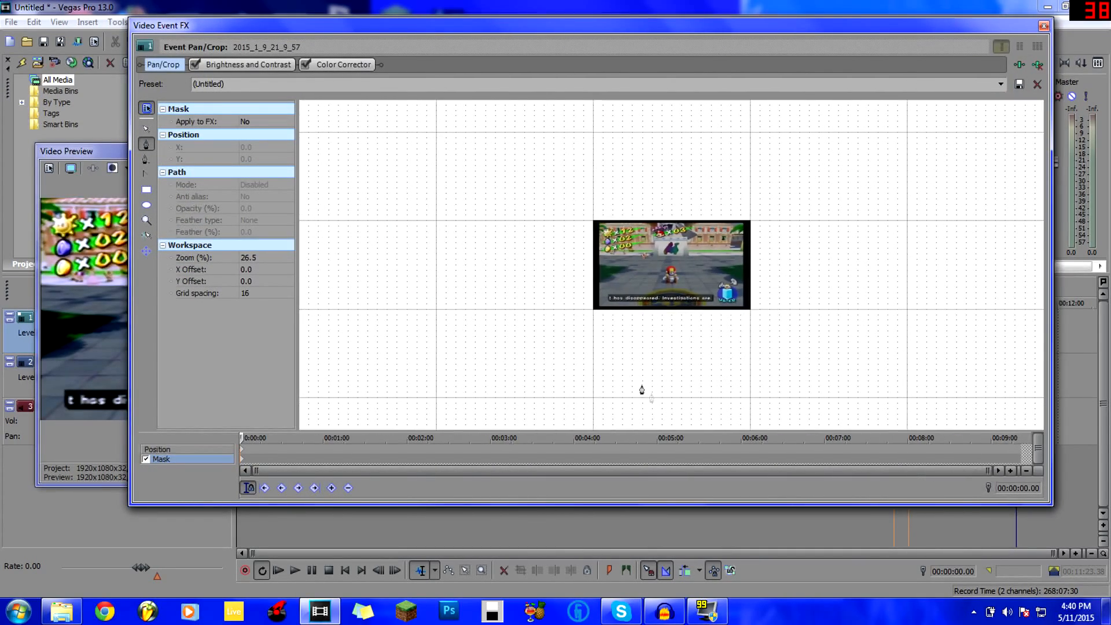
scroll(465, 275, "up", 8)
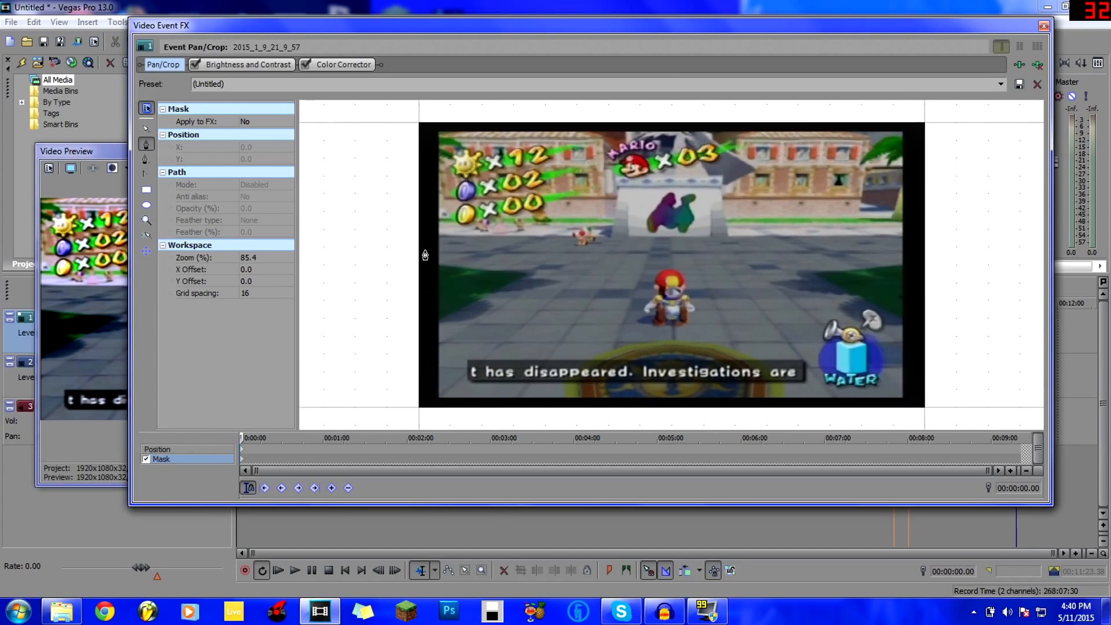
left_click(439, 131)
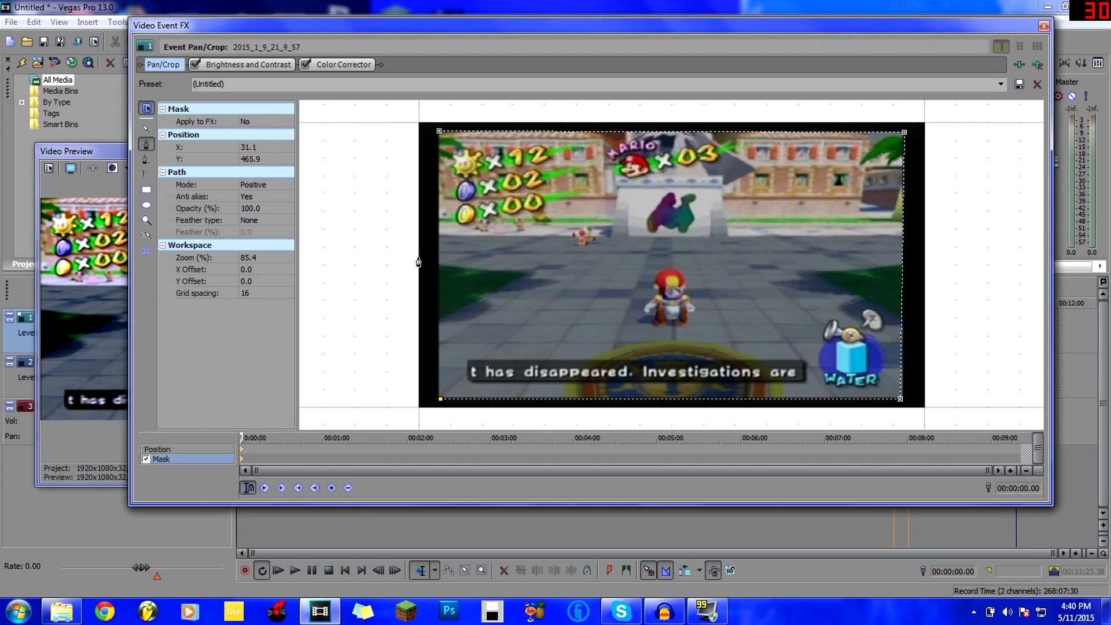
left_click(440, 131)
left_click(438, 134)
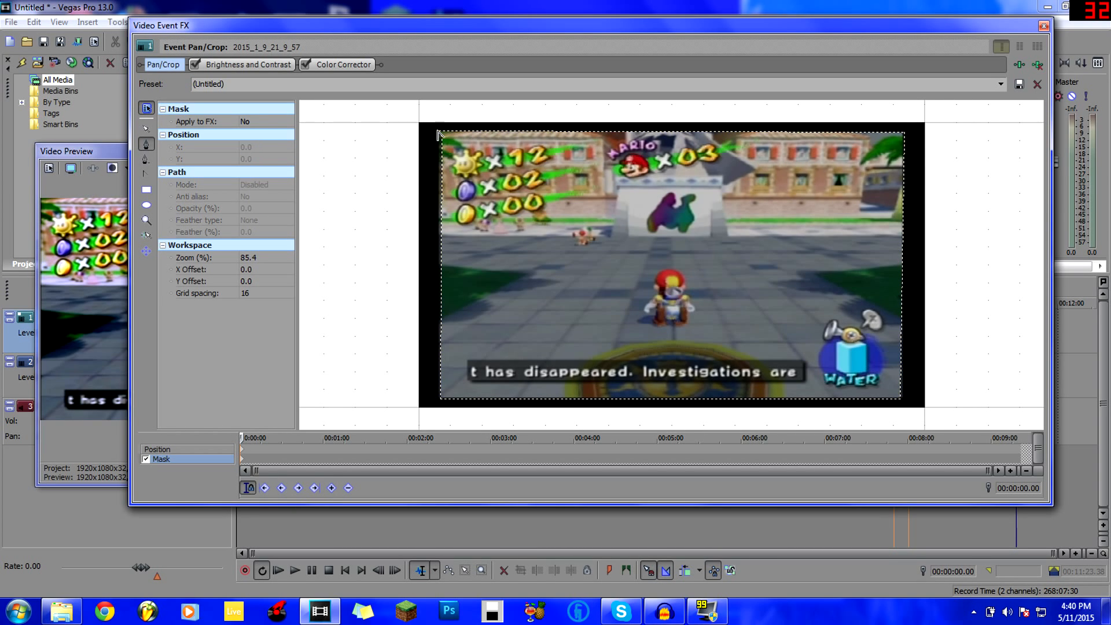
left_click_drag(208, 27, 550, 68)
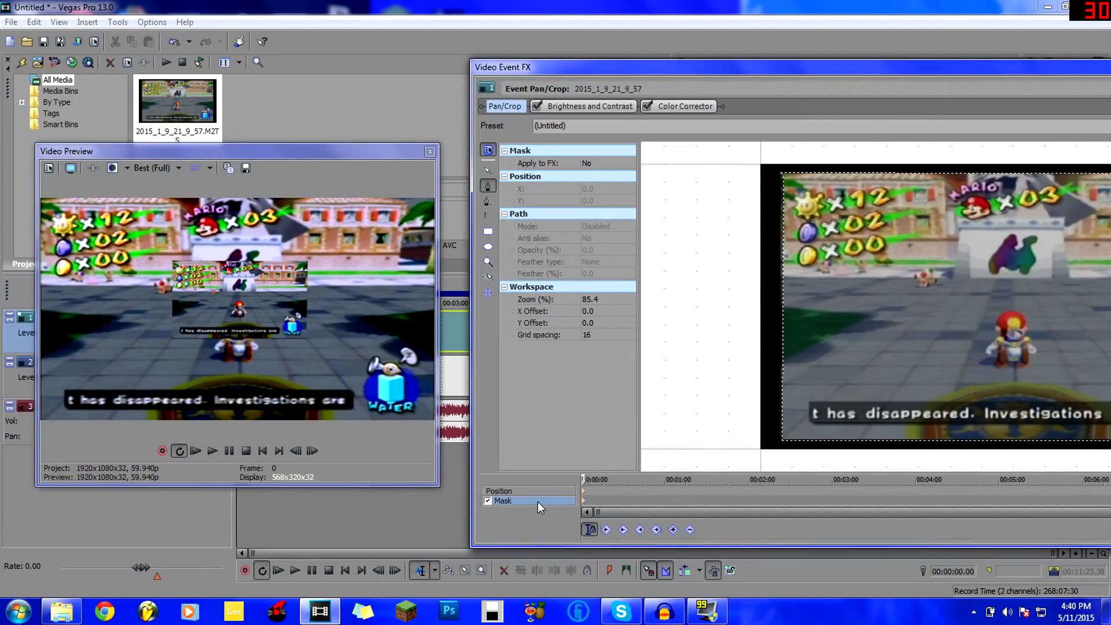
Step: Return to the Position settings and resize the crop frame to about 1,643.4 by 630.0, centered near X 347.2, Y 300.6
left_click(519, 489)
left_click_drag(815, 285, 797, 267)
scroll(782, 207, "down", 10)
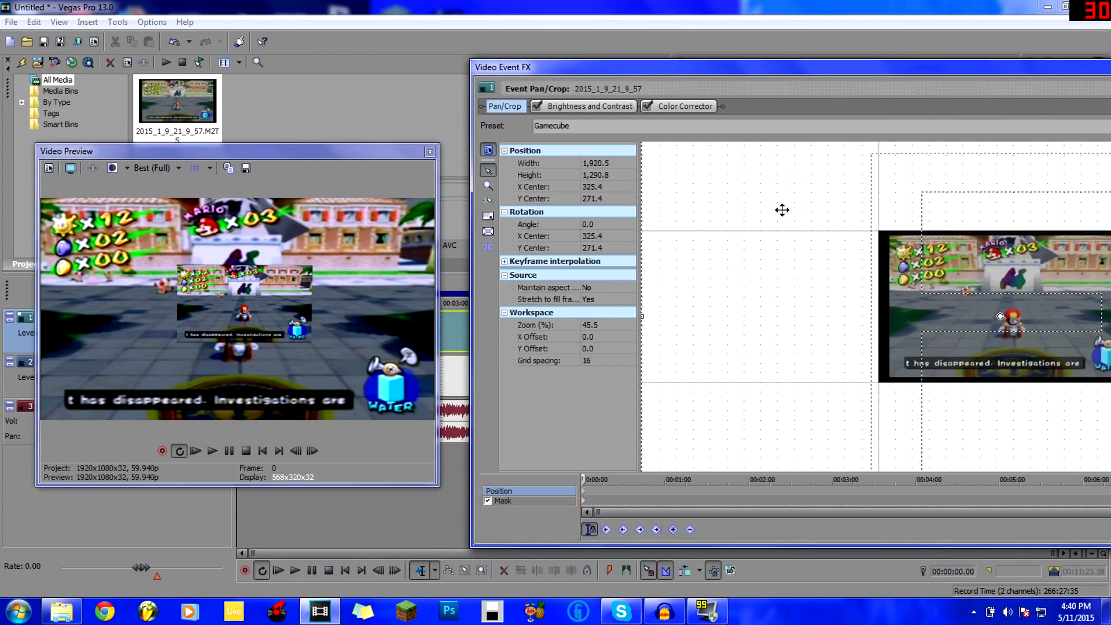
left_click_drag(809, 200, 1063, 314)
left_click_drag(1078, 368, 750, 311)
left_click_drag(897, 325, 956, 333)
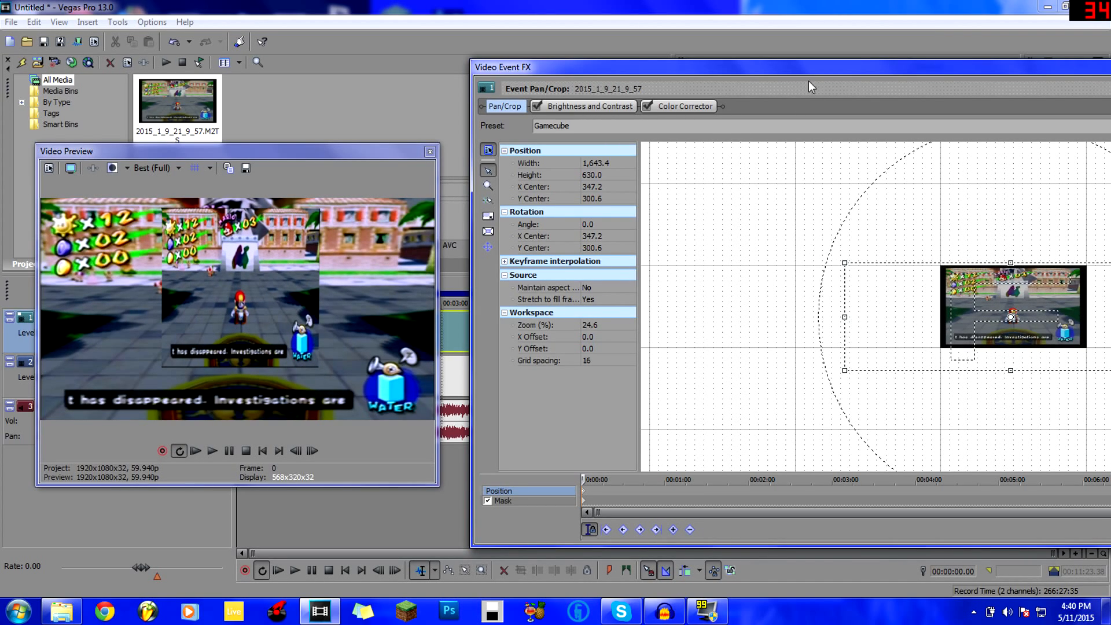
Step: Close the copied clip's Pan/Crop window and dock the video preview back in the main layout
left_click_drag(763, 67, 377, 114)
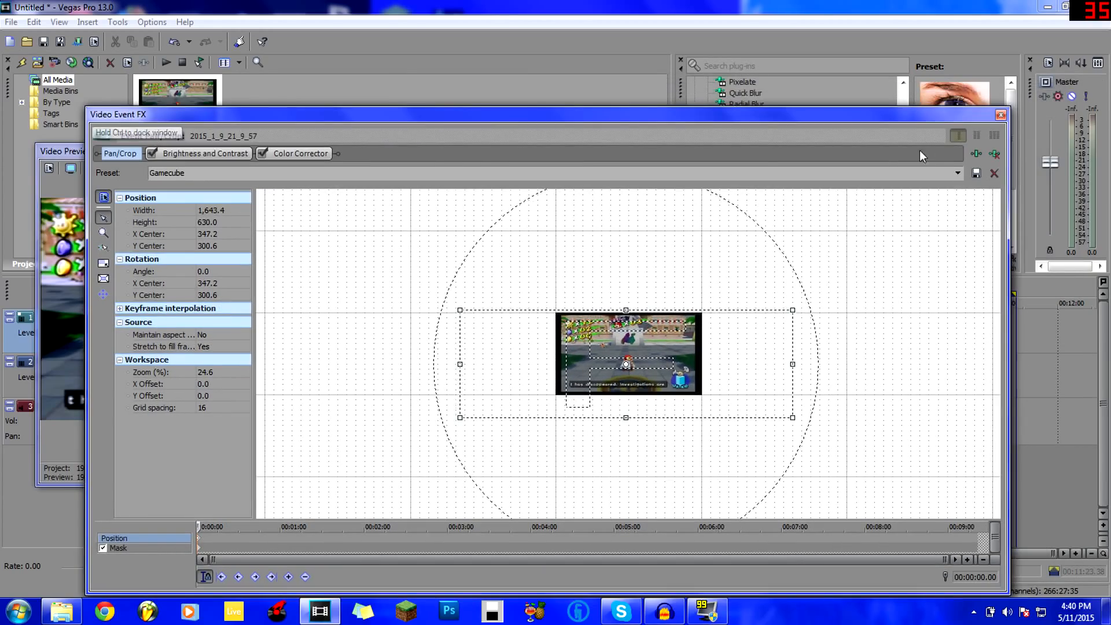
left_click(1001, 117)
left_click_drag(257, 151, 498, 79)
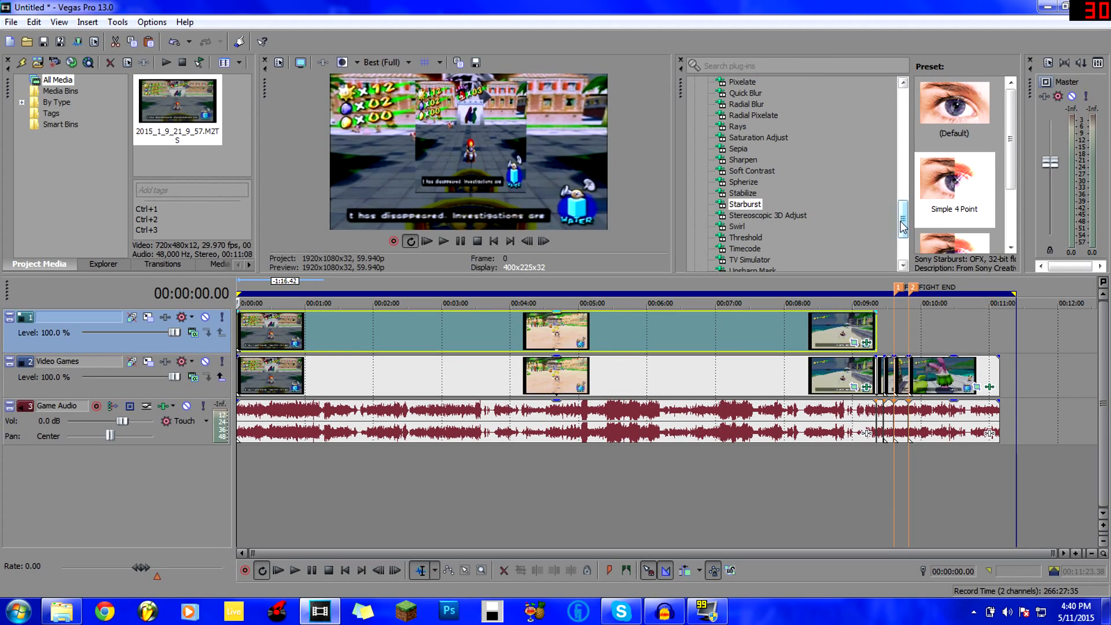
Step: Apply the Chroma Keyer effect with its (Default) preset to the copied clip on the upper video track
left_click_drag(898, 224, 919, 93)
left_click(740, 193)
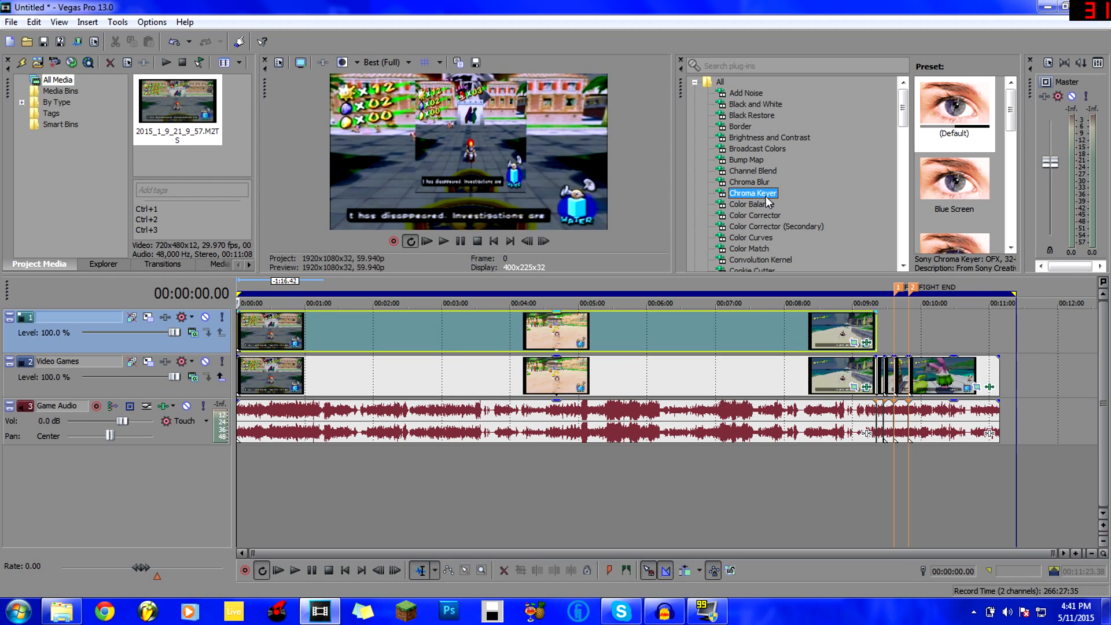
left_click_drag(953, 109, 597, 324)
left_click_drag(507, 111, 618, 272)
Step: Sample the key color 193, 0.17, 0.4 from the preview image, set the low threshold to 0.476 and close the effect settings
left_click(328, 373)
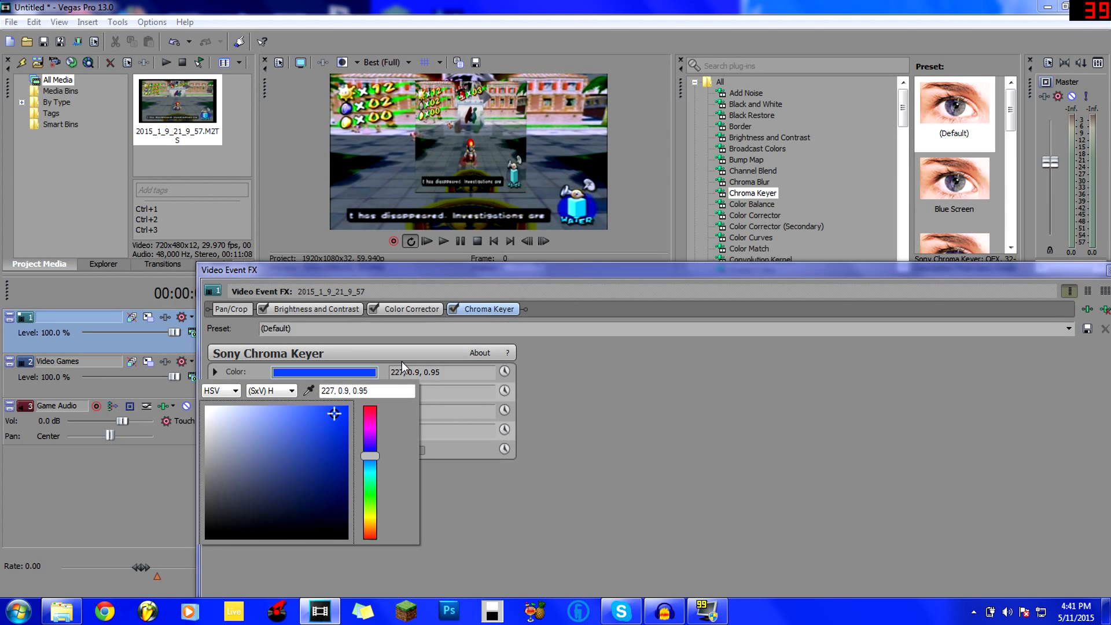
left_click(309, 391)
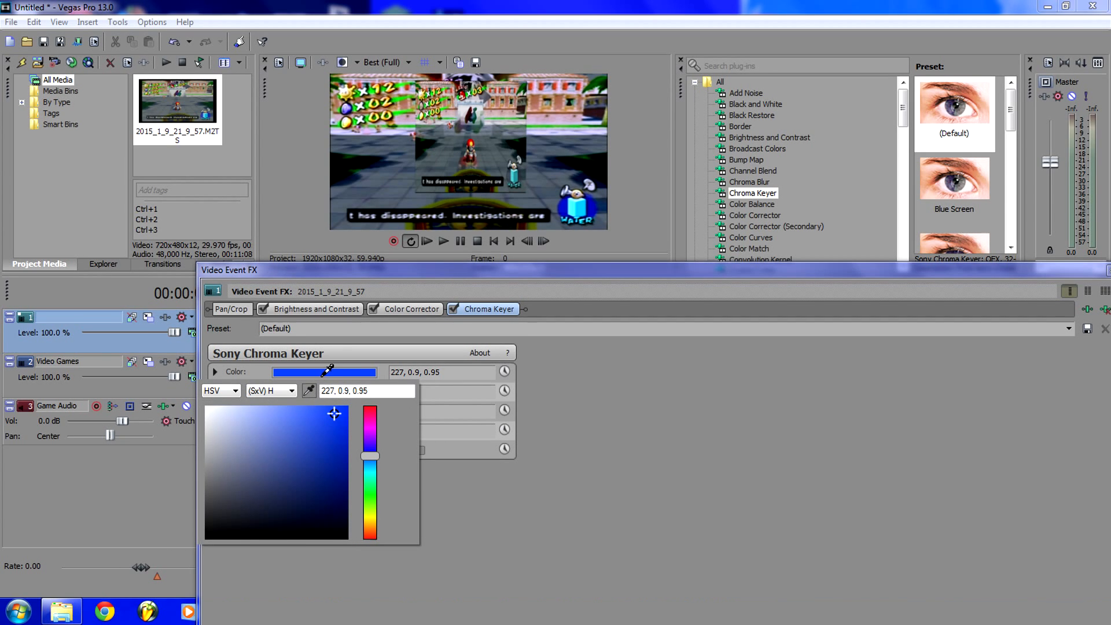
left_click(442, 162)
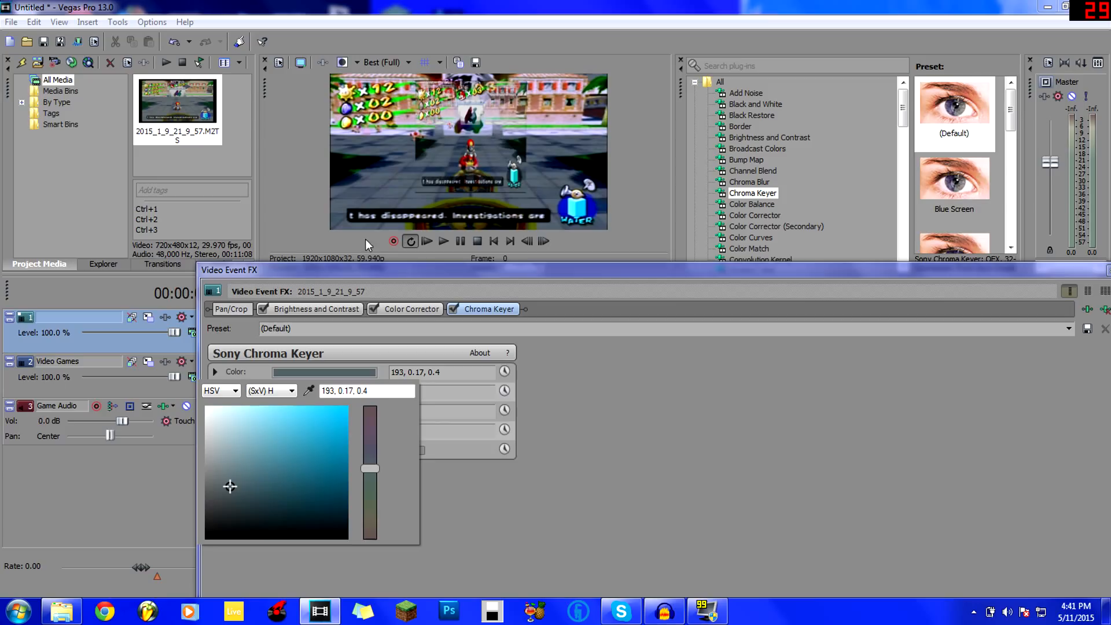
left_click(422, 489)
left_click_drag(279, 389, 327, 391)
left_click_drag(602, 269, 401, 335)
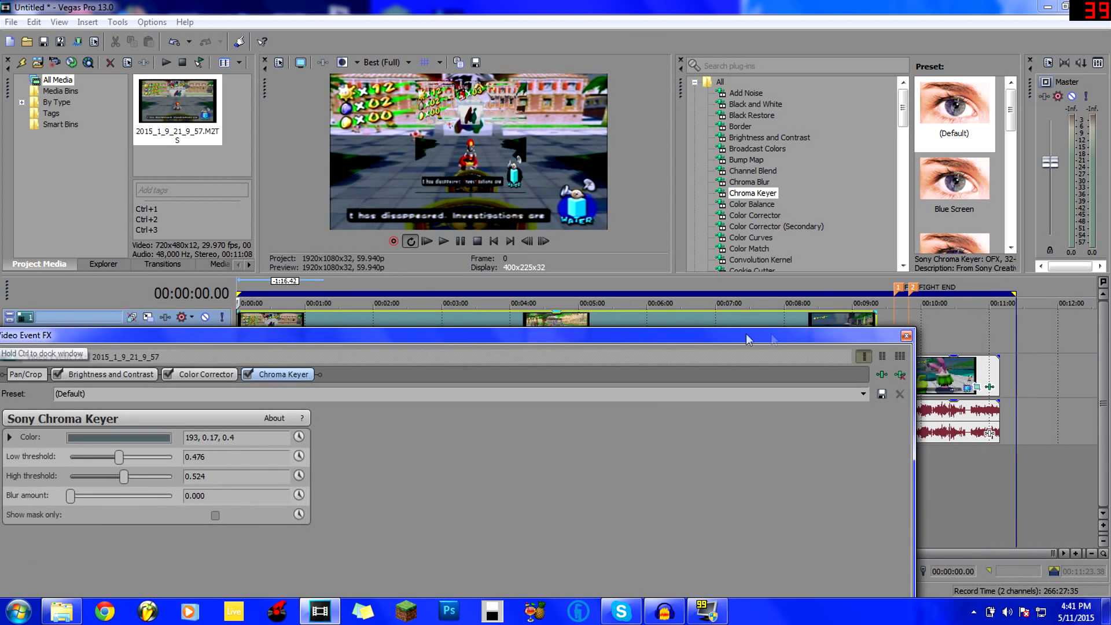
left_click(906, 335)
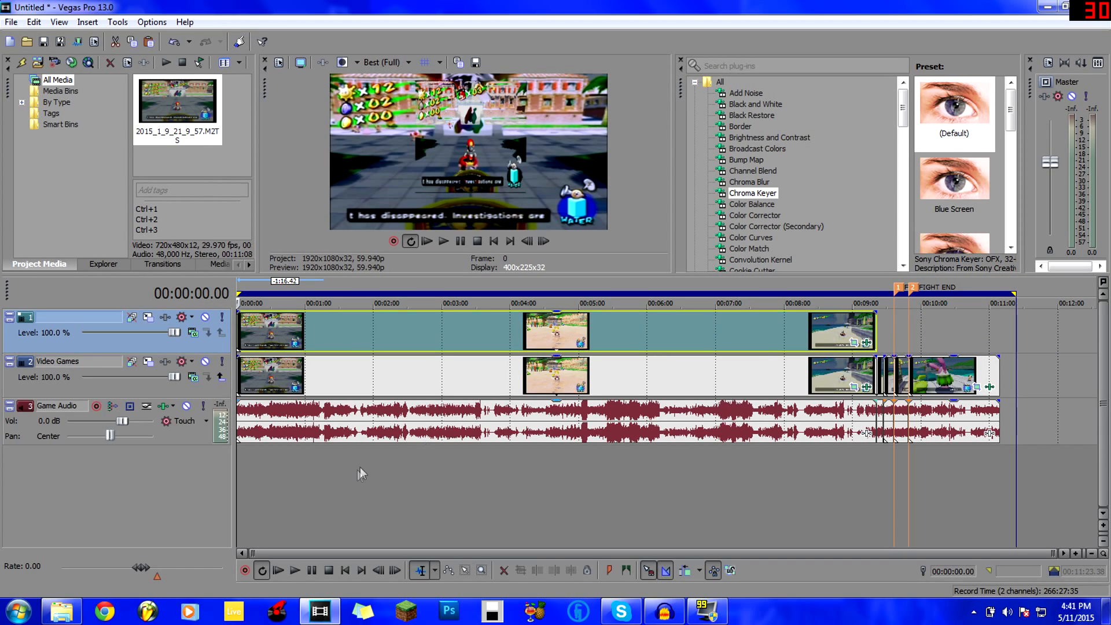
Step: Scrub back and forth through the first half minute of the timeline to examine the chroma-keyed overlay
left_click(264, 493)
key("space")
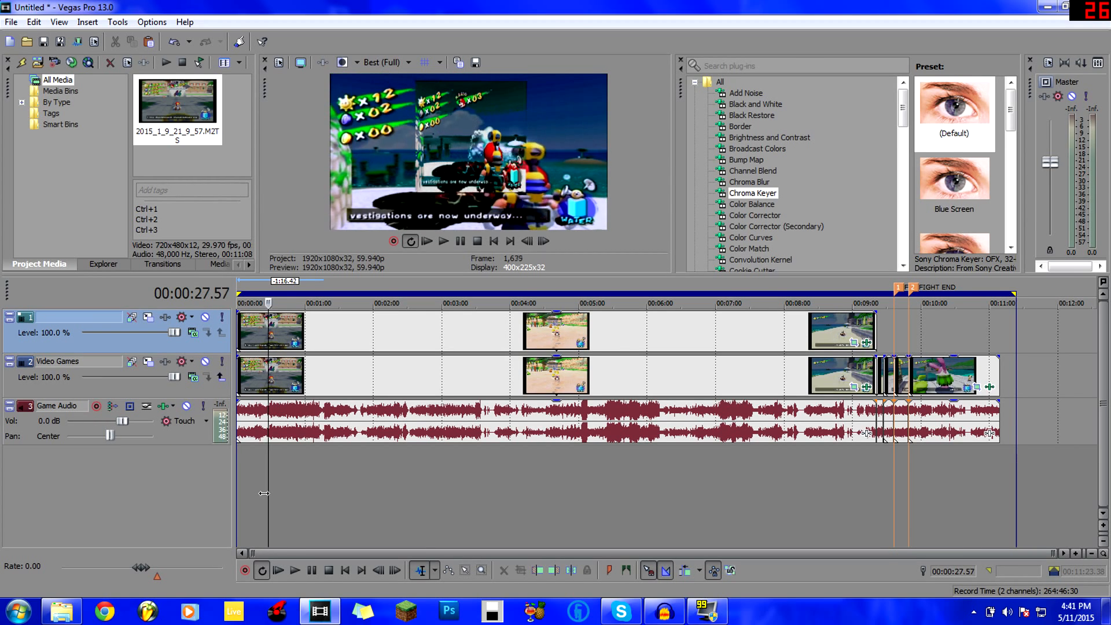
key("Left")
key("Left")
key("Left")
key("Left")
key("Left")
key("Left")
key("Left")
key("Left")
key("Left")
key("Left")
key("Left")
key("Left")
key("Left")
key("Left")
key("Left")
key("Left")
key("Left")
key("Left")
key("Left")
key("Right")
key("Right")
key("Right")
key("Left")
key("Left")
key("Right")
key("Right")
key("Right")
key("Right")
key("Right")
key("Right")
key("Right")
key("Right")
key("Right")
key("Right")
key("Right")
key("Right")
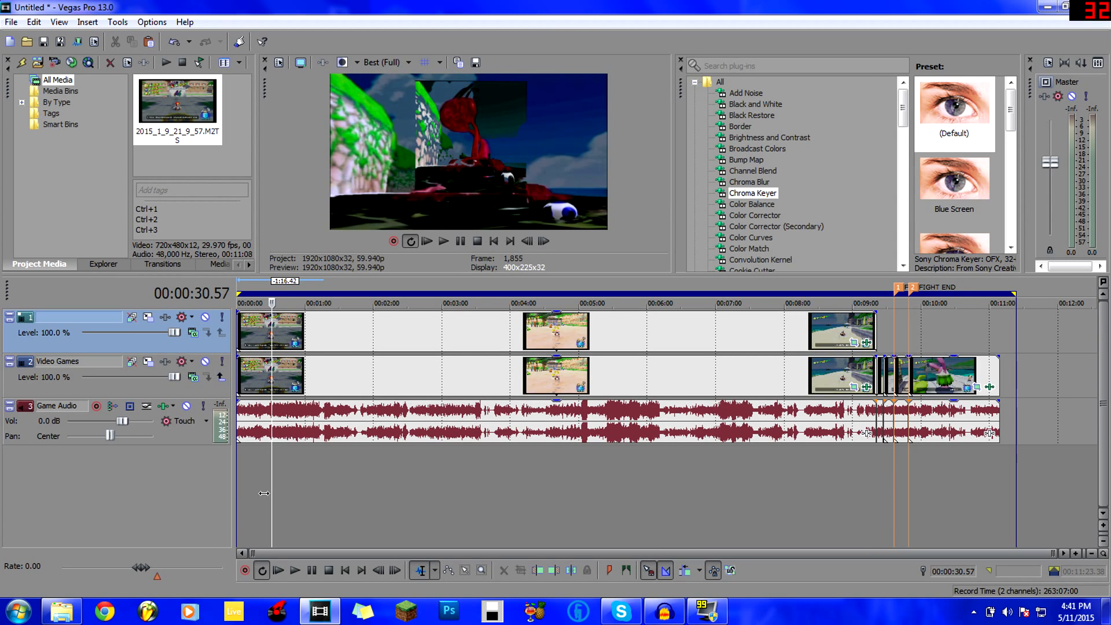
key("Left")
key("Left")
key("Left")
key("Left")
key("Left")
key("Left")
key("Left")
key("Left")
key("Left")
key("Left")
key("Left")
key("Left")
key("Left")
key("Left")
key("Left")
key("Left")
key("Left")
key("Left")
key("Left")
key("Left")
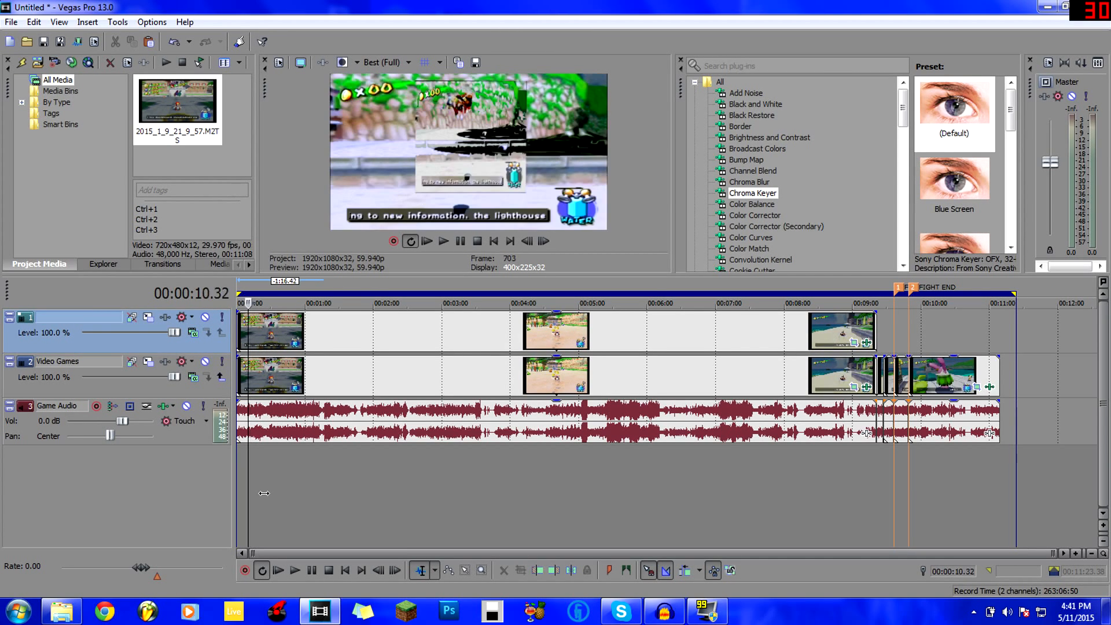
key("Left")
key("Left")
key("Left")
key("Left")
key("Left")
key("Left")
key("Left")
key("Left")
key("Left")
key("Left")
key("Left")
key("Left")
key("Left")
key("Left")
key("Left")
key("Left")
key("Left")
key("Left")
key("Left")
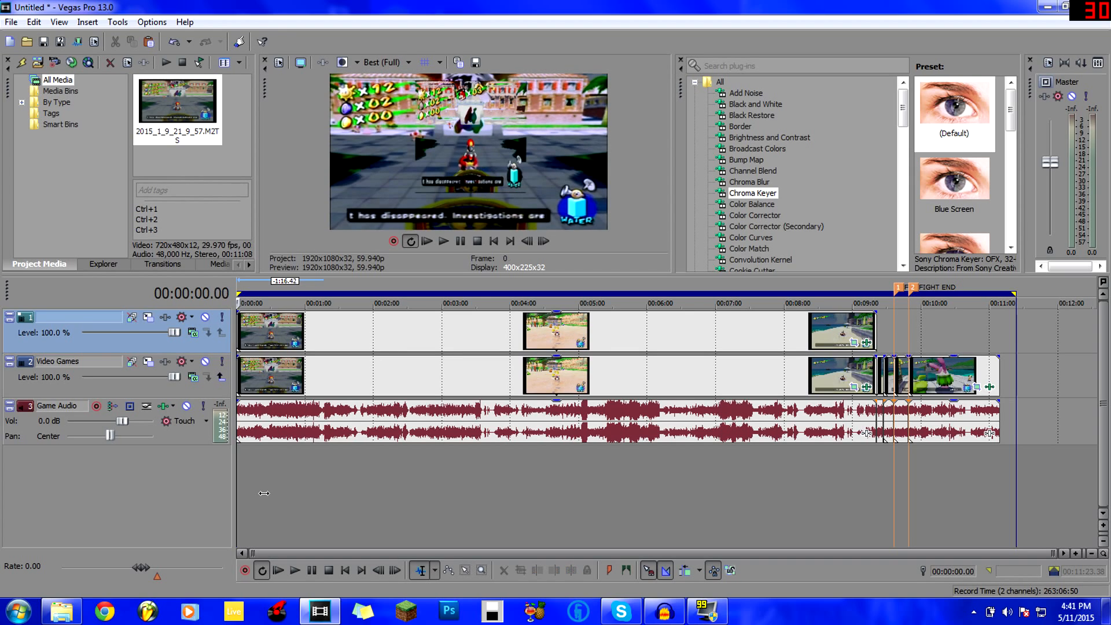
key("Right")
key("Right")
key("Right")
key("Right")
key("Right")
key("Right")
key("Right")
key("Right")
key("Right")
key("Right")
key("Right")
key("Right")
key("Right")
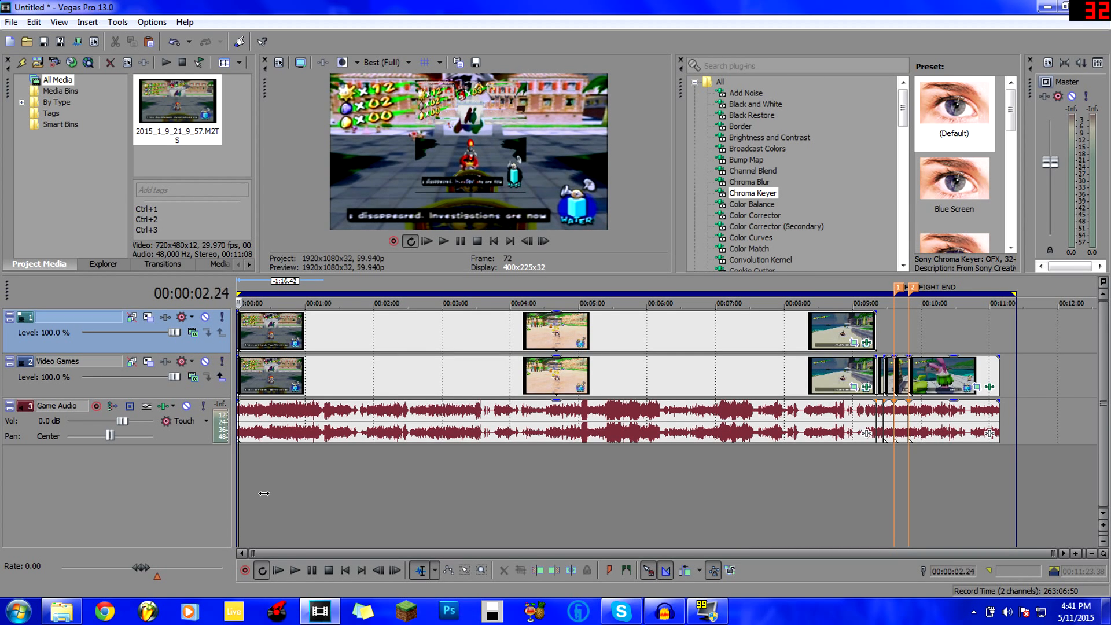
key("Left")
key("Right")
key("Right")
key("Right")
key("Right")
key("Right")
key("Right")
key("Right")
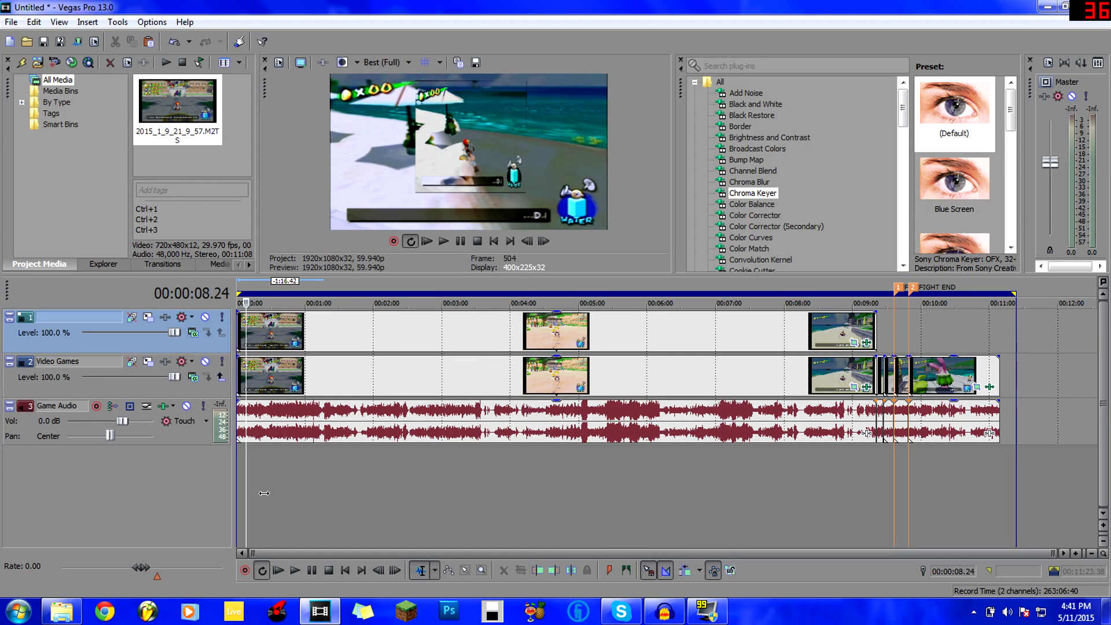
key("Right")
key("Right")
key("Right")
key("Right")
key("Right")
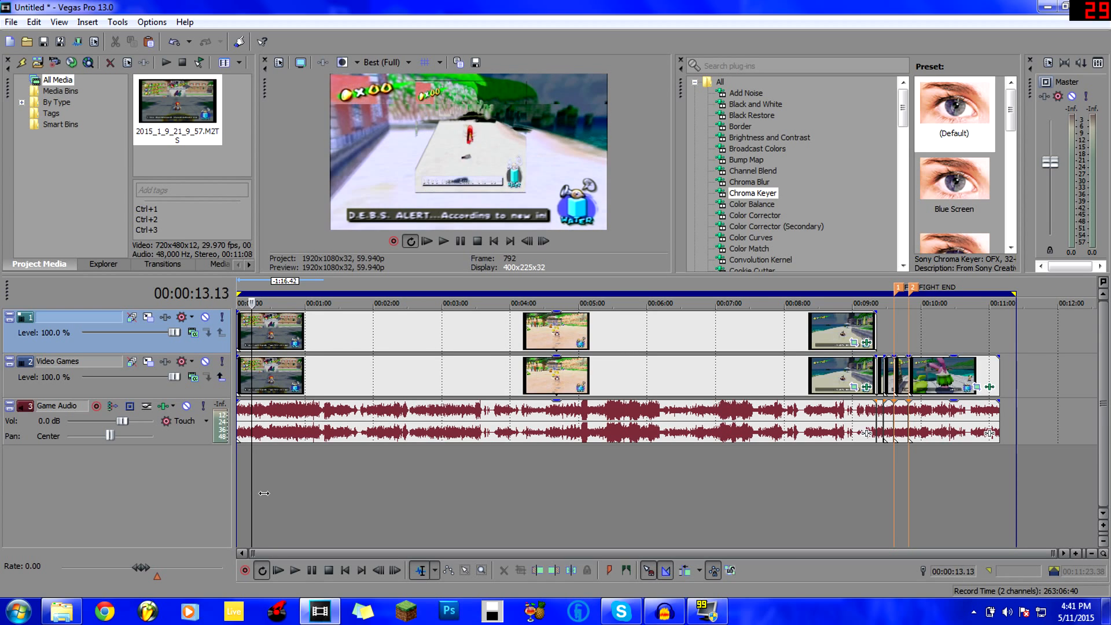
Step: Delete the copied gameplay clip from the upper video track
left_click(394, 343)
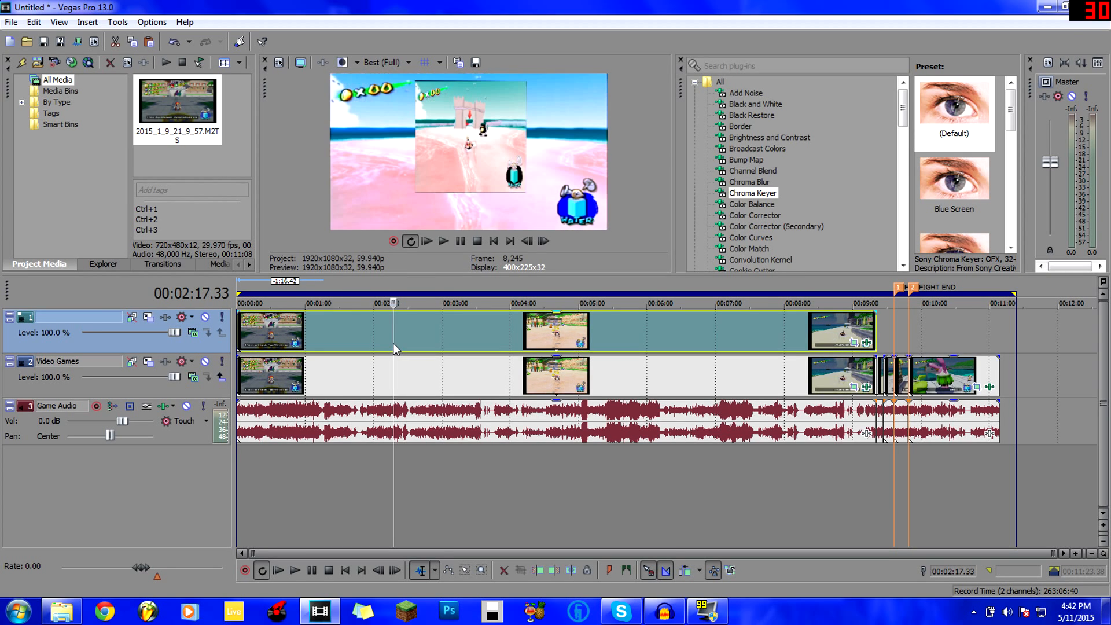
key("Delete")
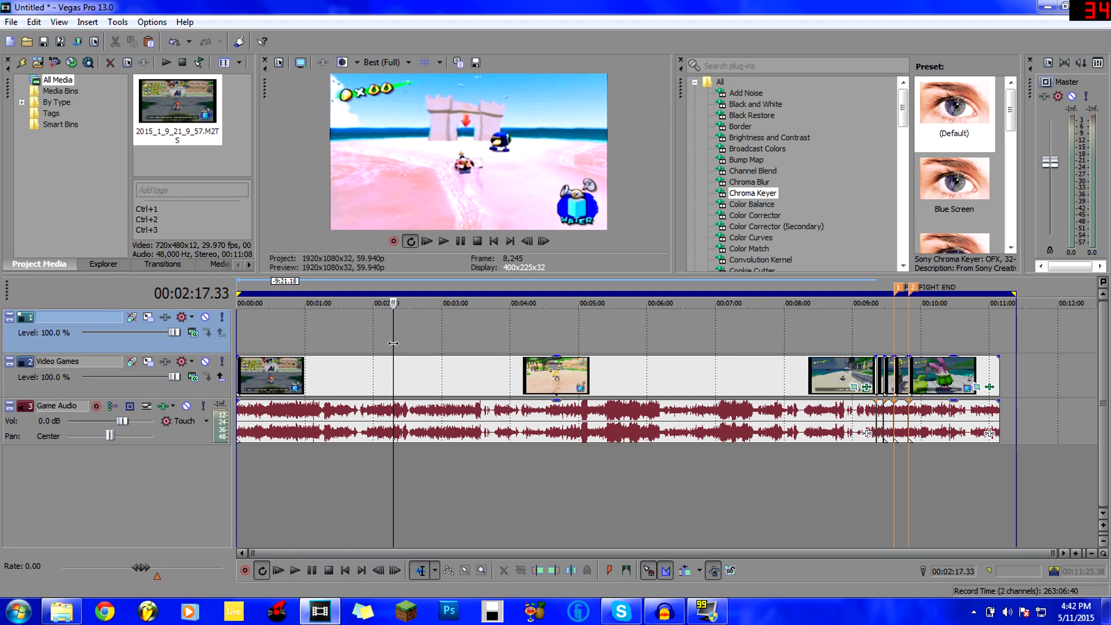